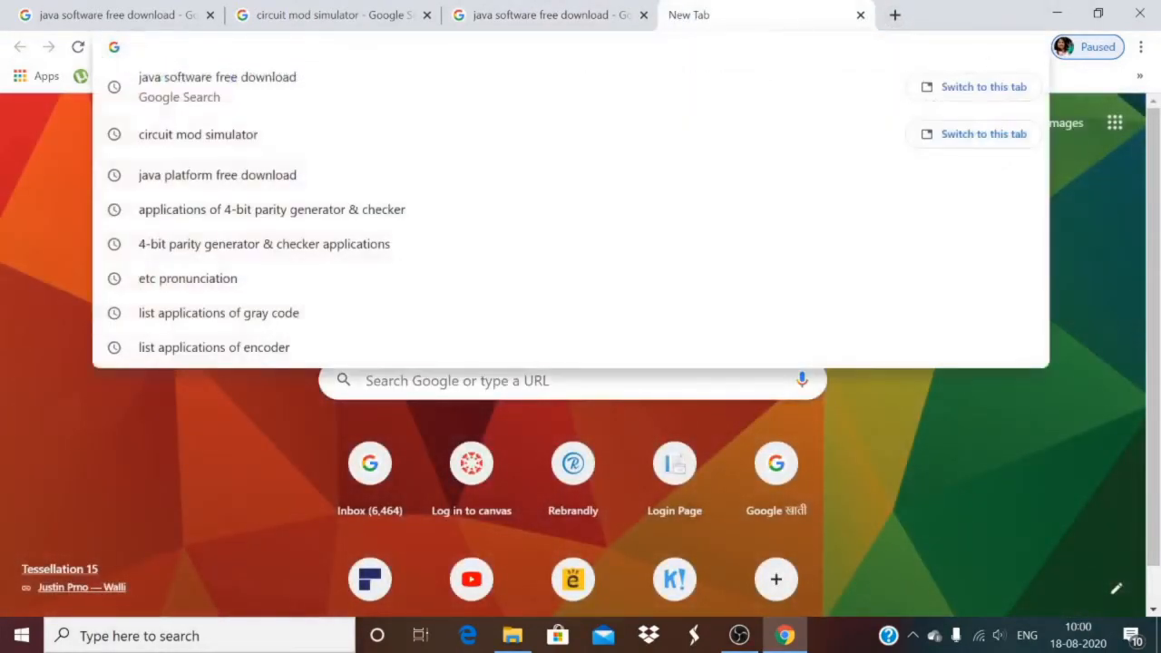
Step: Search the web for "circuit mod simulator free download"
type("cir")
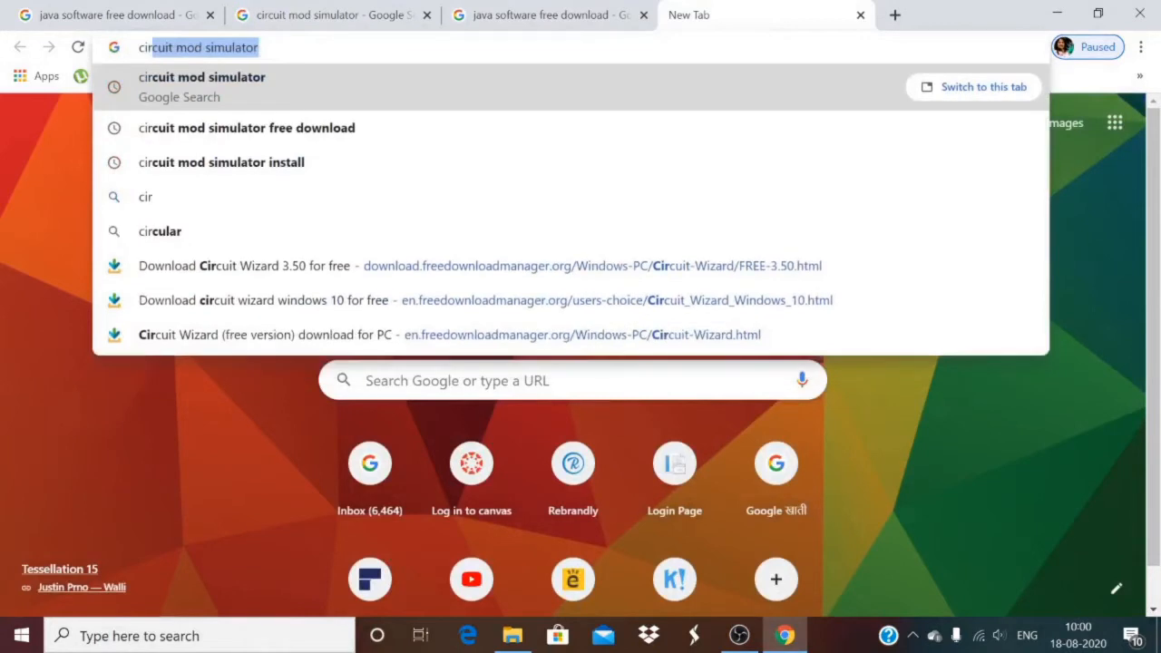
key("Right")
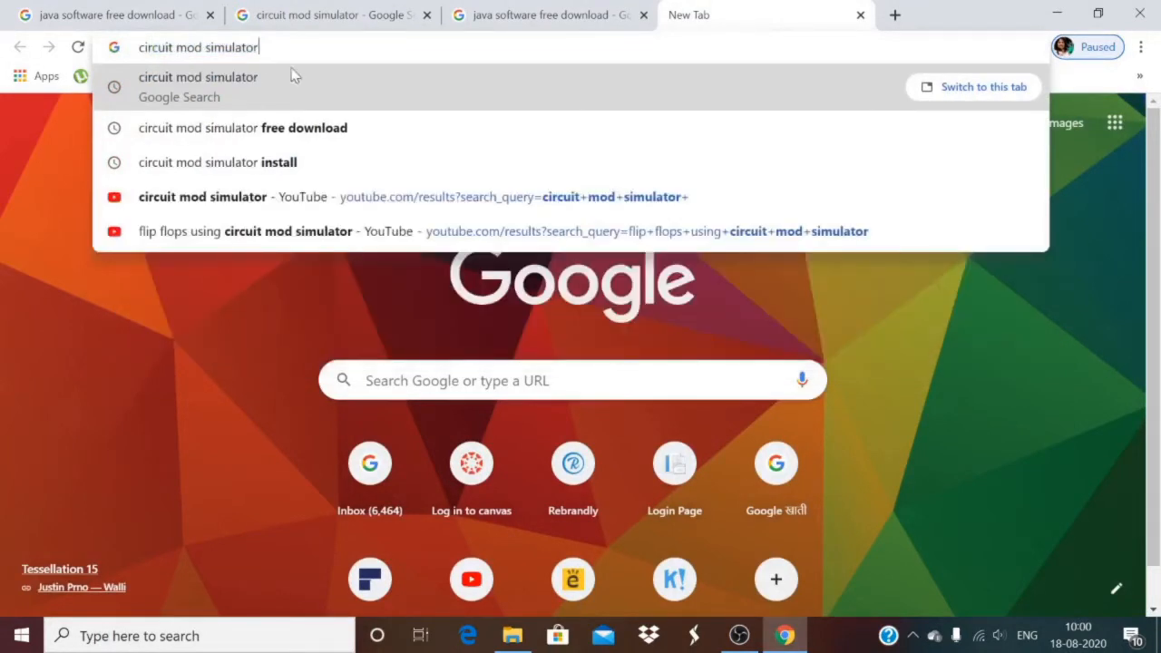
left_click(289, 130)
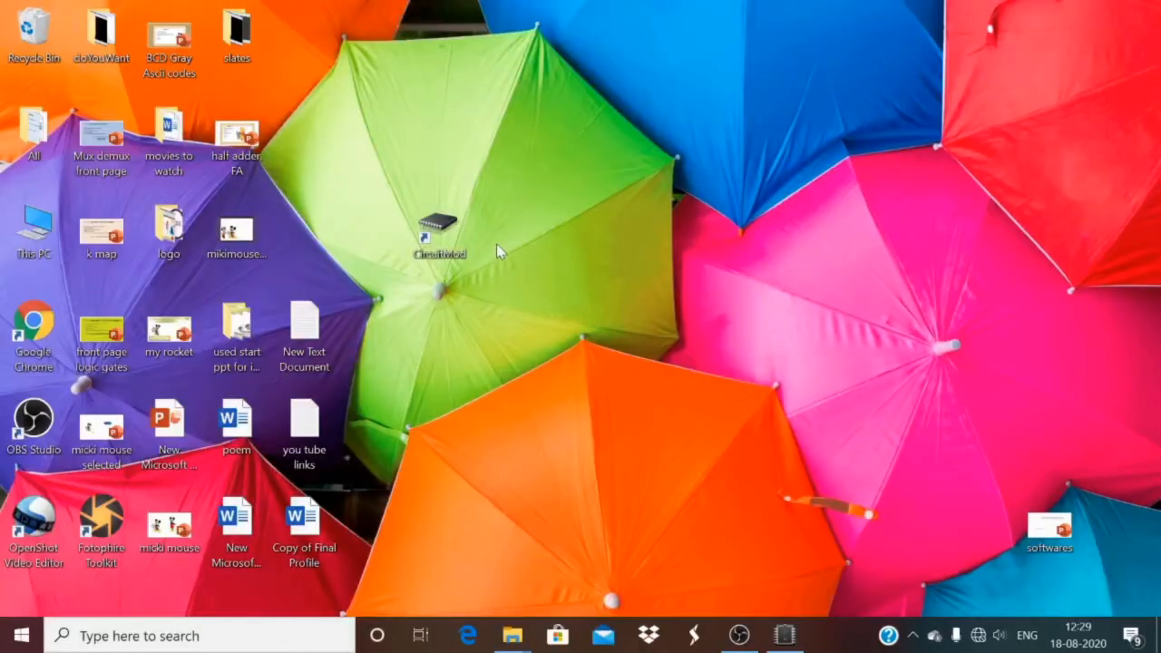
Step: Launch CircuitMod from the desktop and maximize its window
double_click(440, 238)
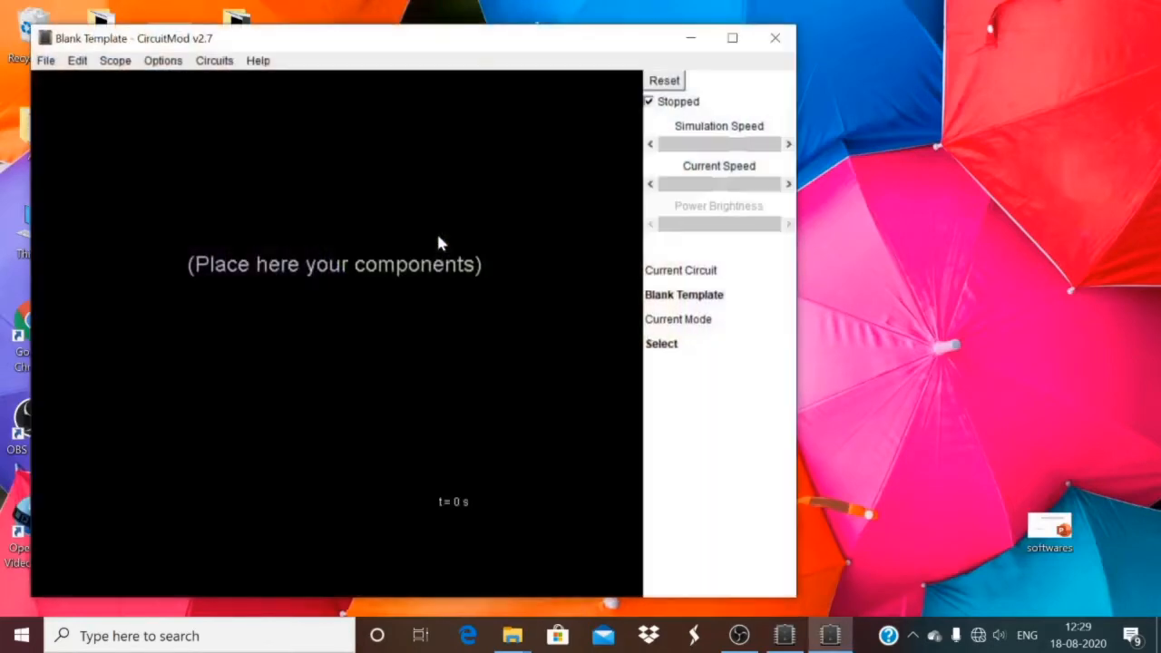
double_click(452, 41)
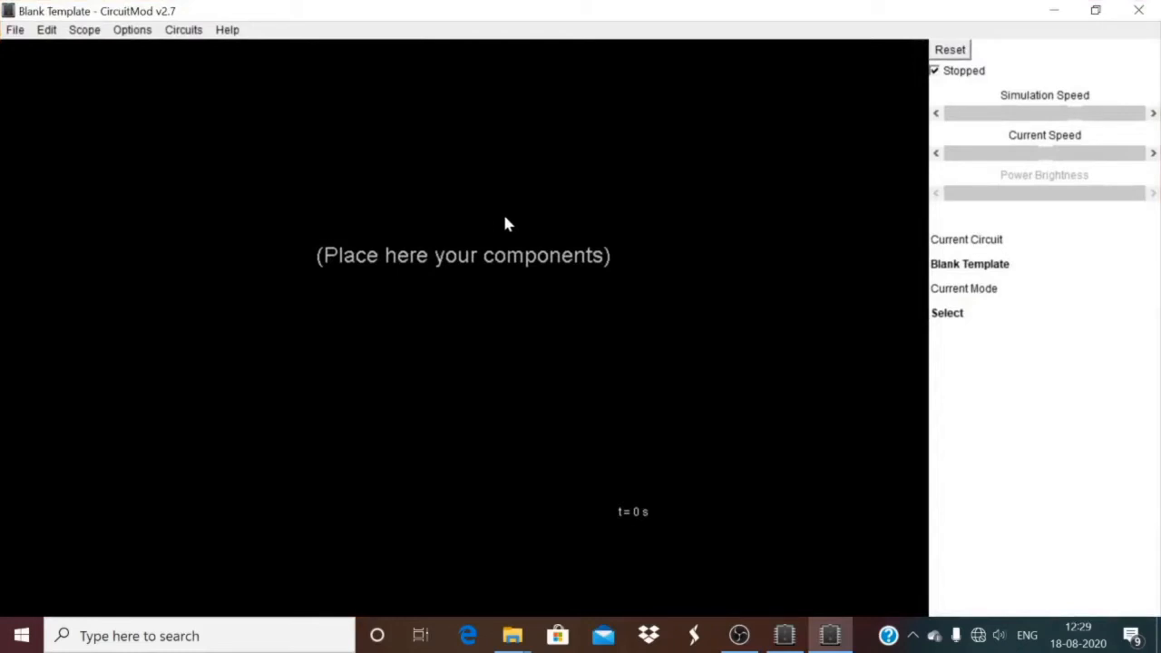
Step: Try the White Background option on the empty canvas and switch it off again
left_click(14, 29)
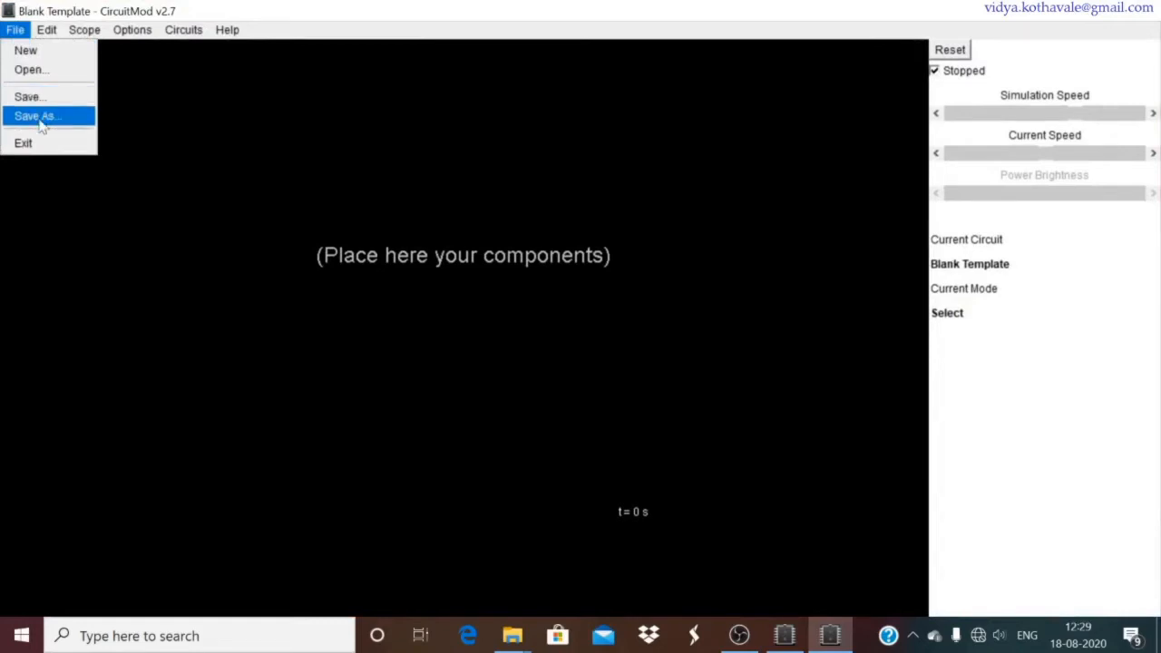
mouse_move(46, 30)
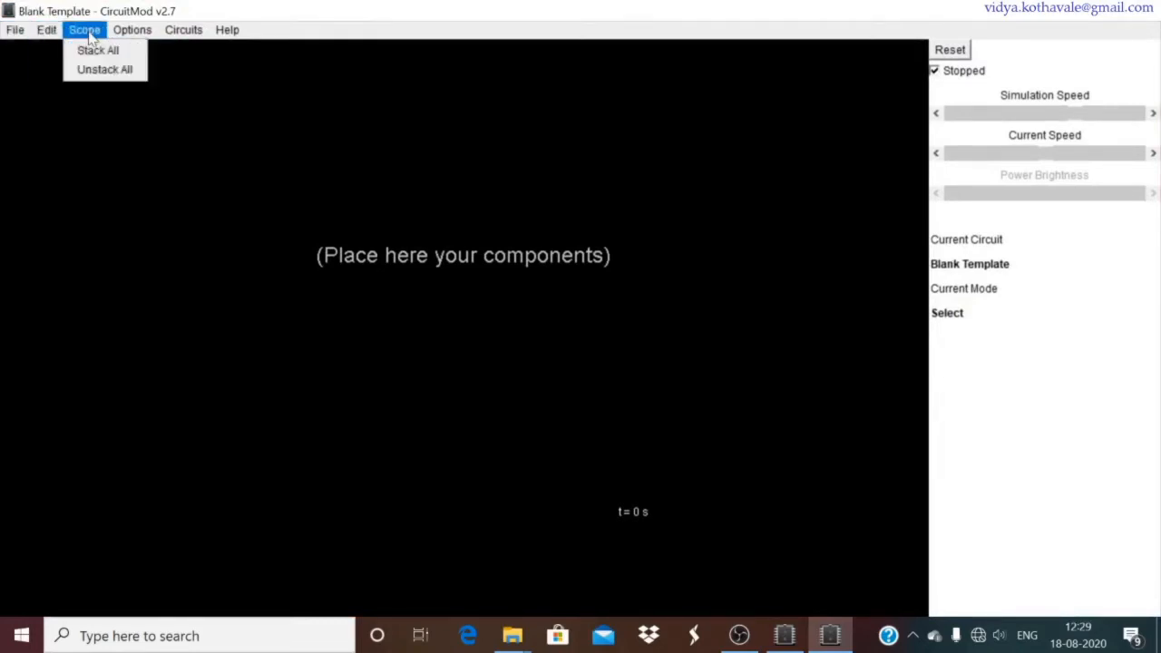
mouse_move(120, 34)
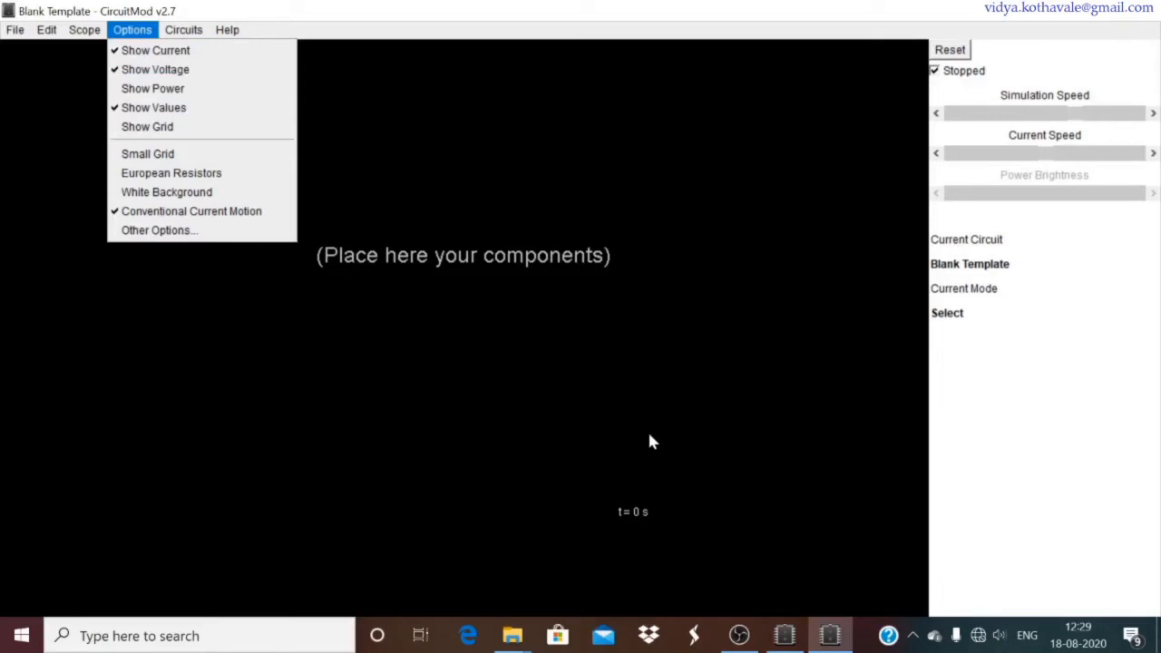
left_click(191, 194)
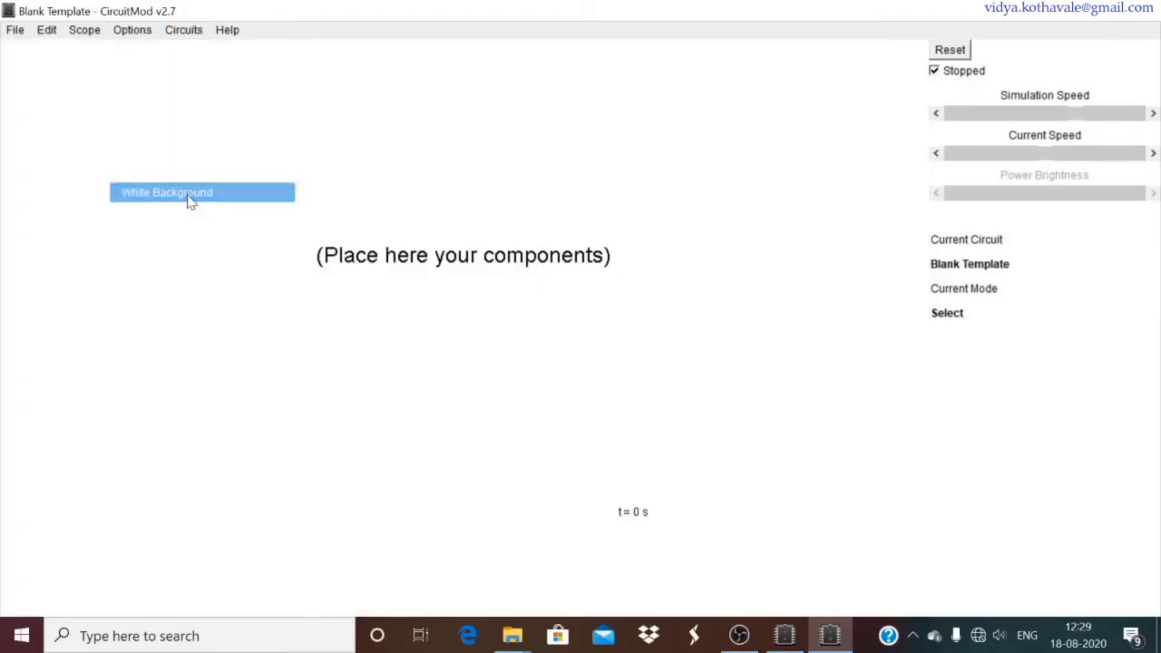
left_click(129, 33)
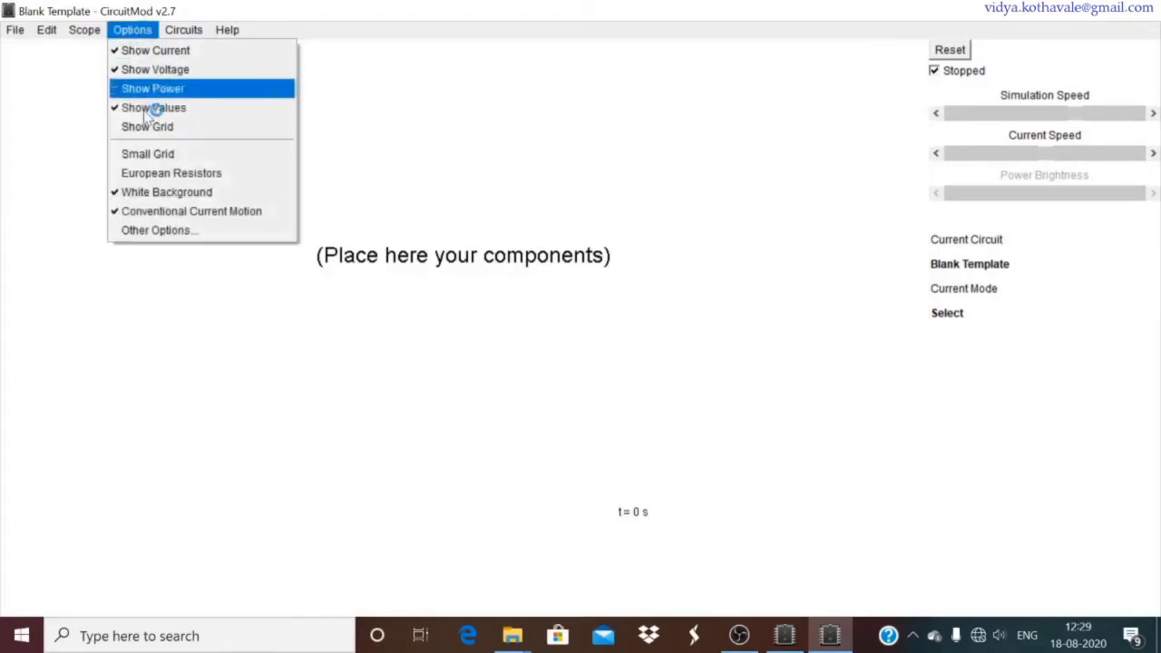
left_click(156, 194)
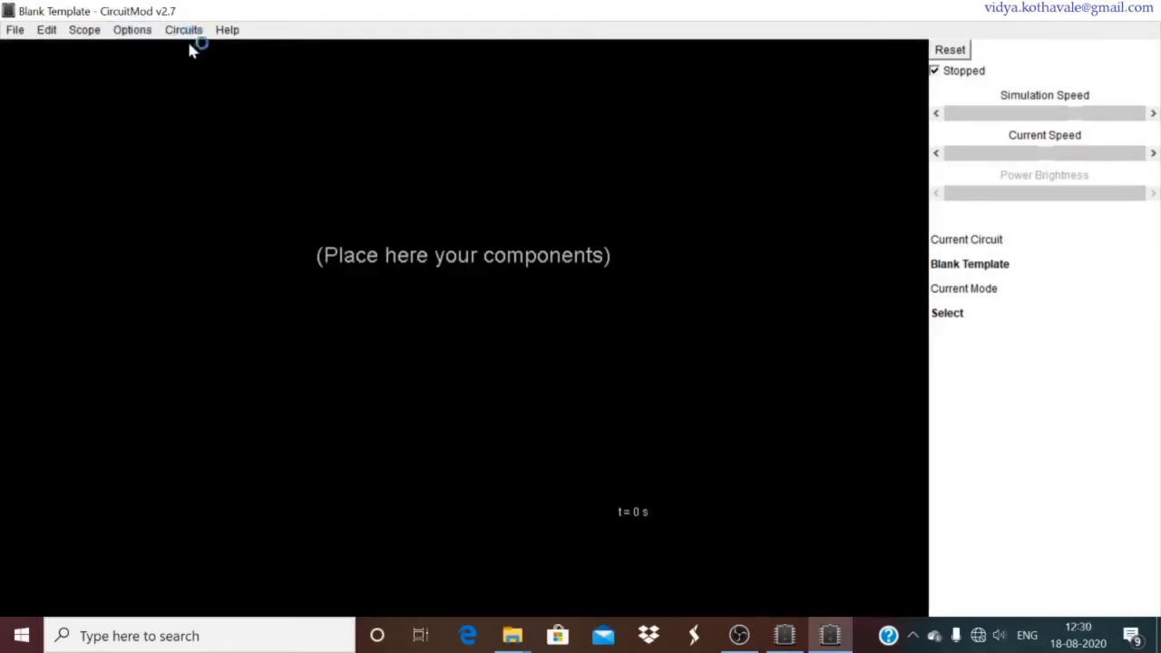
Step: Run the simulation briefly, stop it, and slightly raise the simulation speed and current speed
left_click(937, 75)
left_click(936, 74)
mouse_move(1072, 116)
left_mouse_down()
mouse_move(999, 119)
mouse_move(1088, 118)
mouse_move(994, 121)
mouse_move(1087, 124)
left_mouse_up()
left_click_drag(1044, 155, 1076, 154)
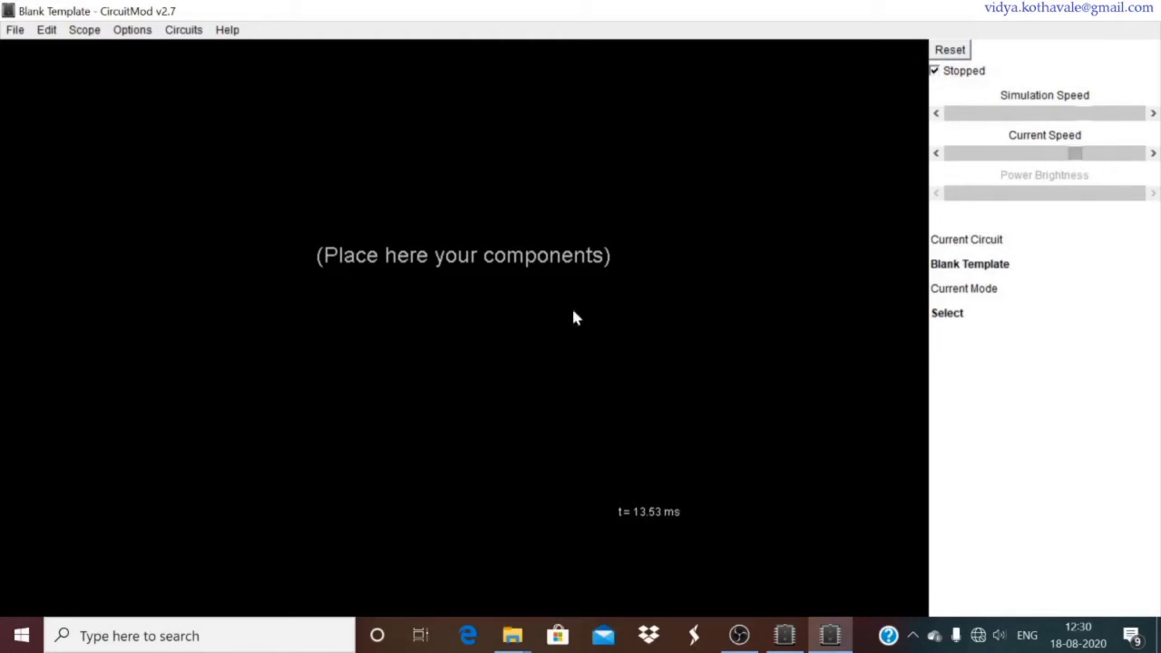
Step: Look through the component categories available for the canvas, including passive components, inputs/outputs, active components and chips
right_click(510, 339)
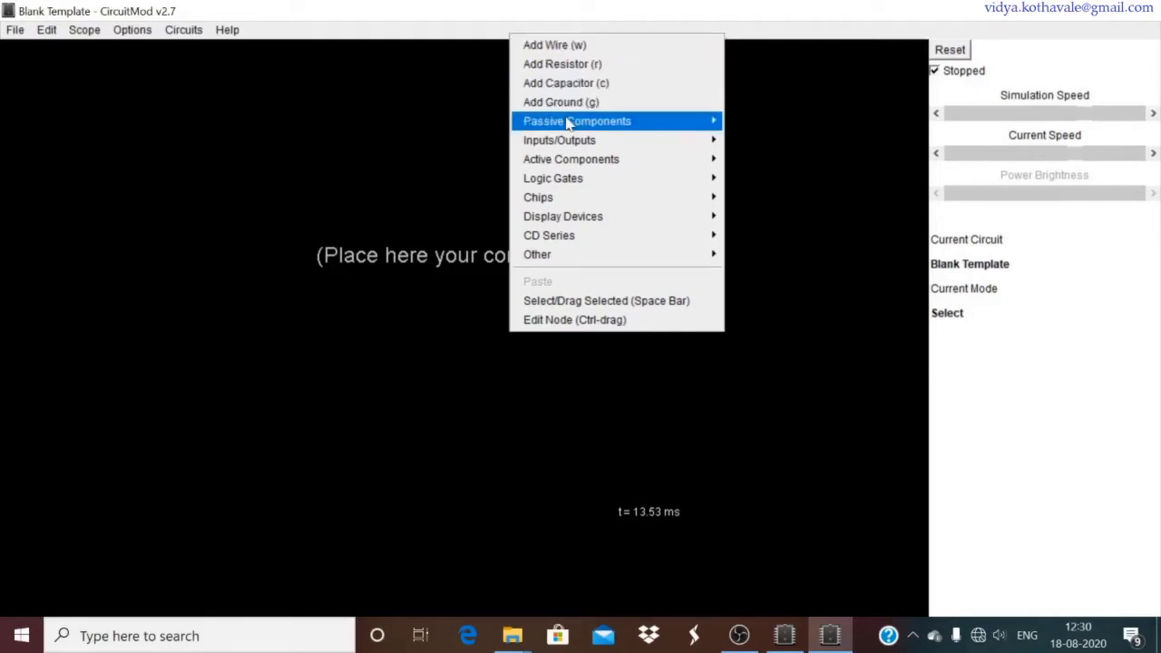
mouse_move(569, 123)
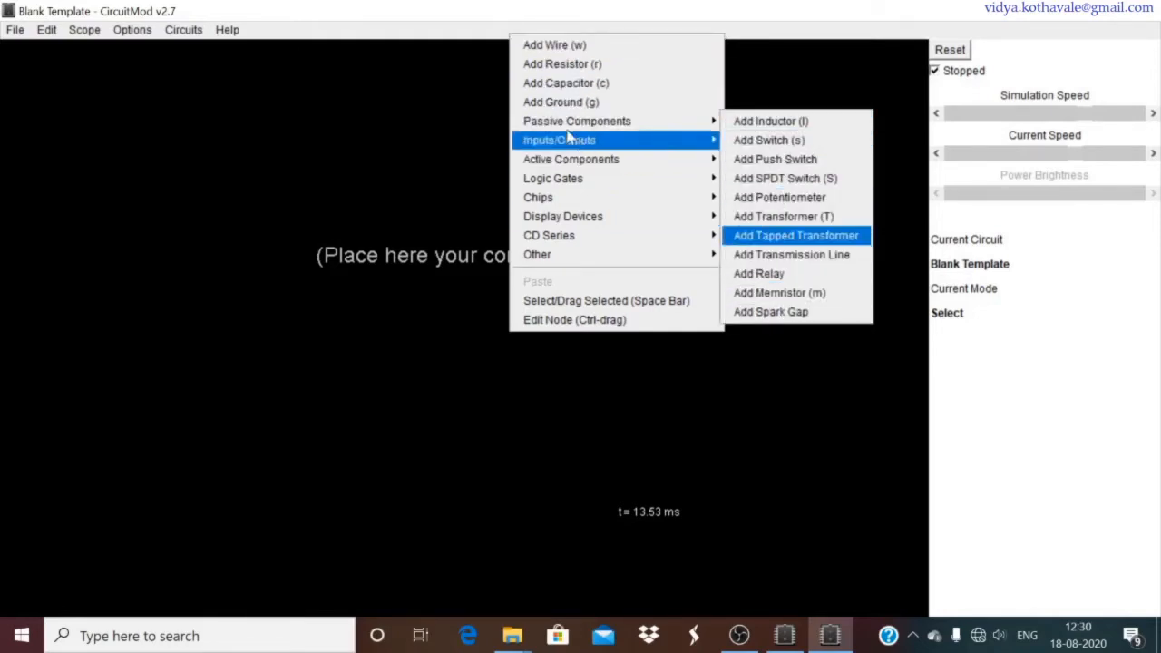
mouse_move(585, 143)
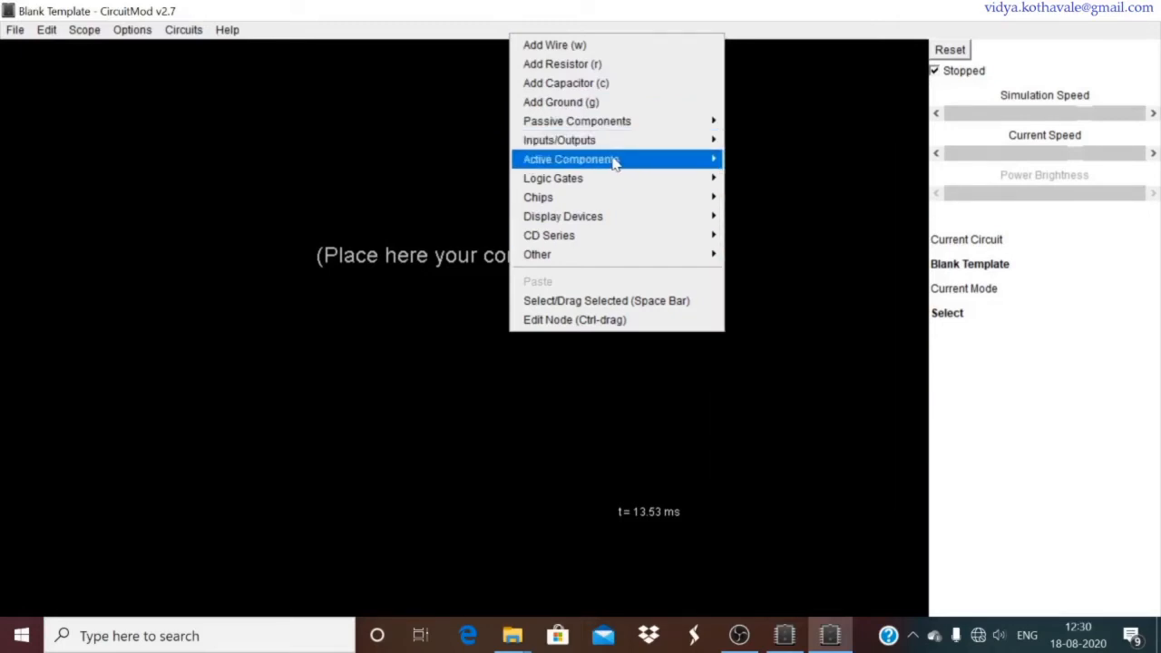
mouse_move(614, 160)
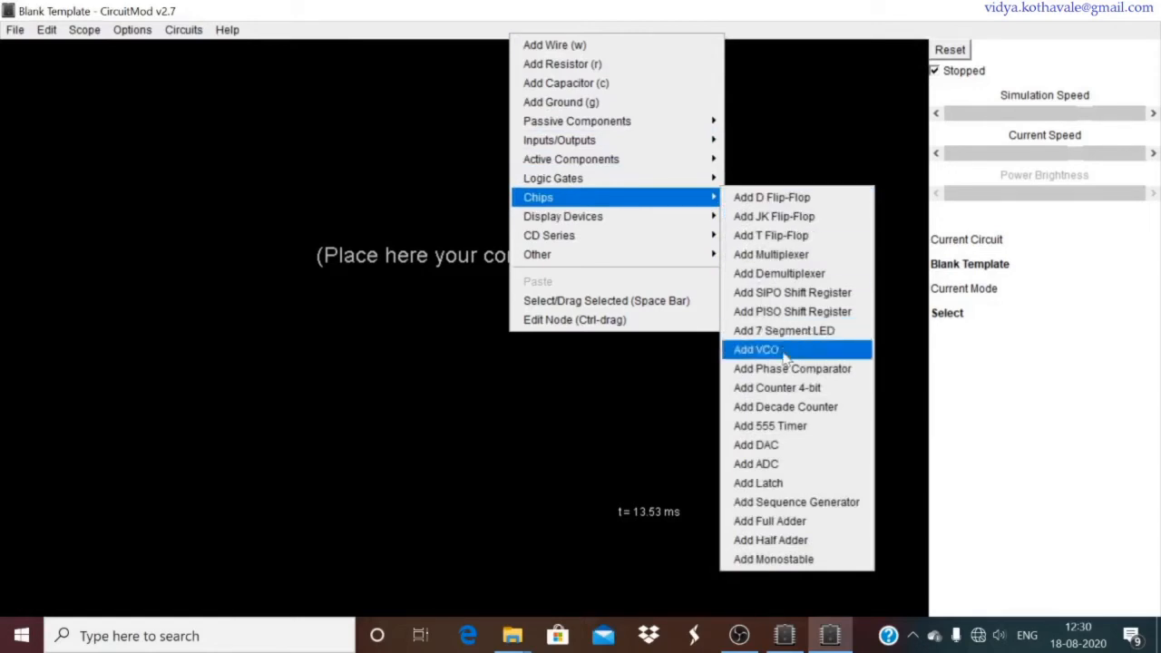
mouse_move(682, 218)
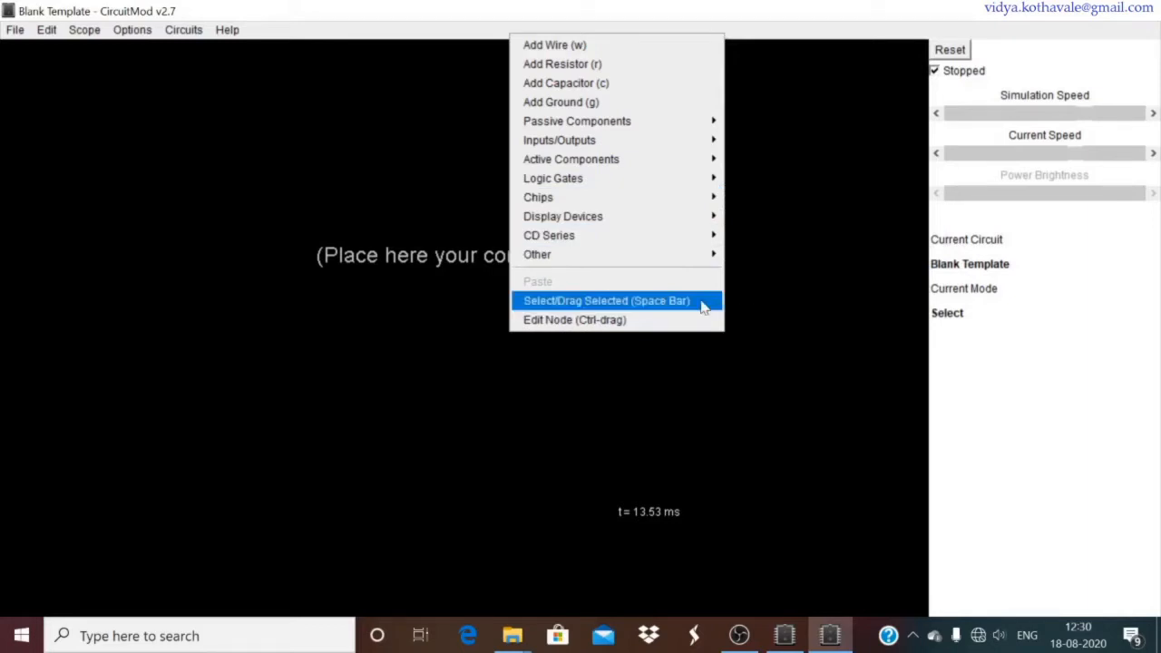
left_click(638, 384)
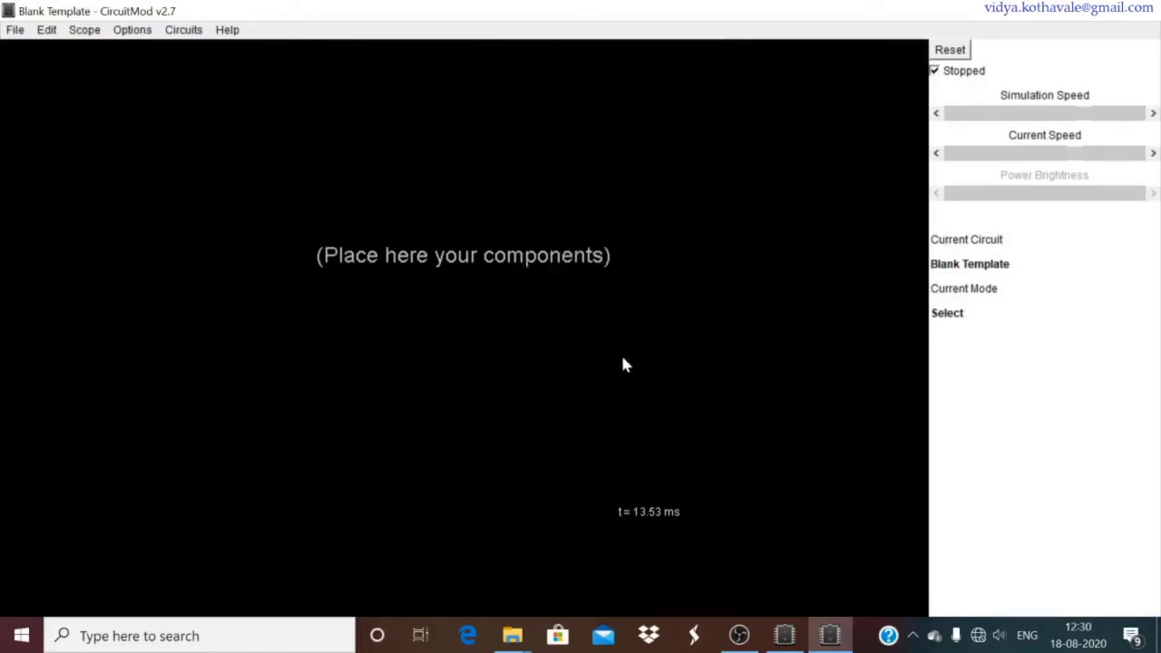
right_click(431, 310)
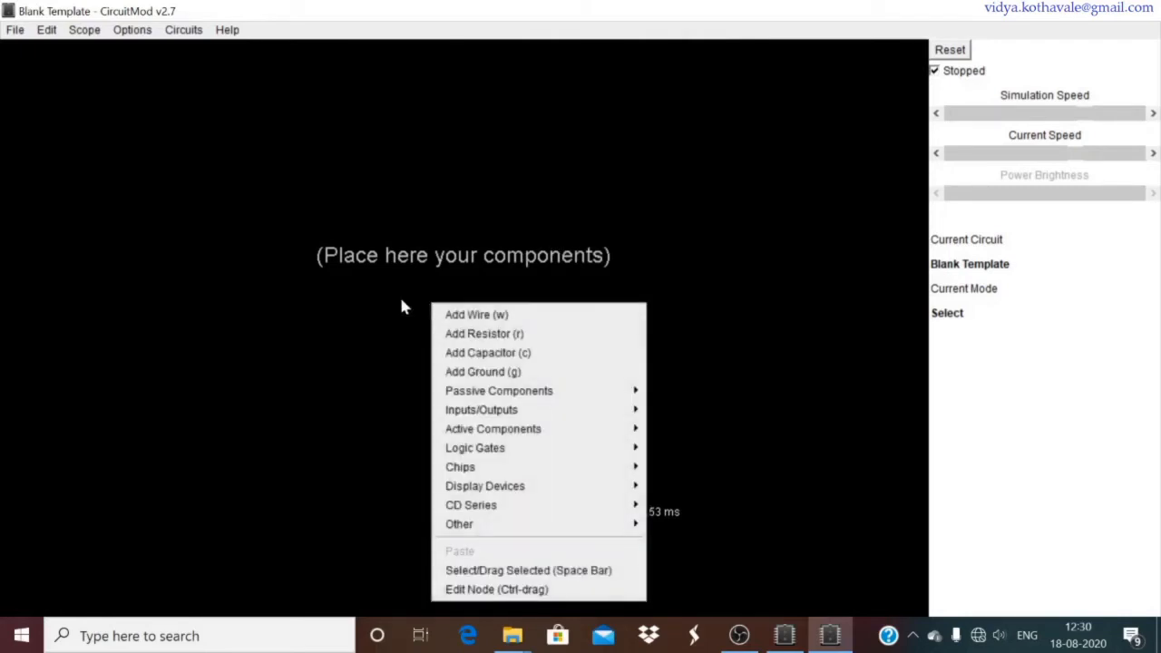
left_click(401, 306)
right_click(509, 311)
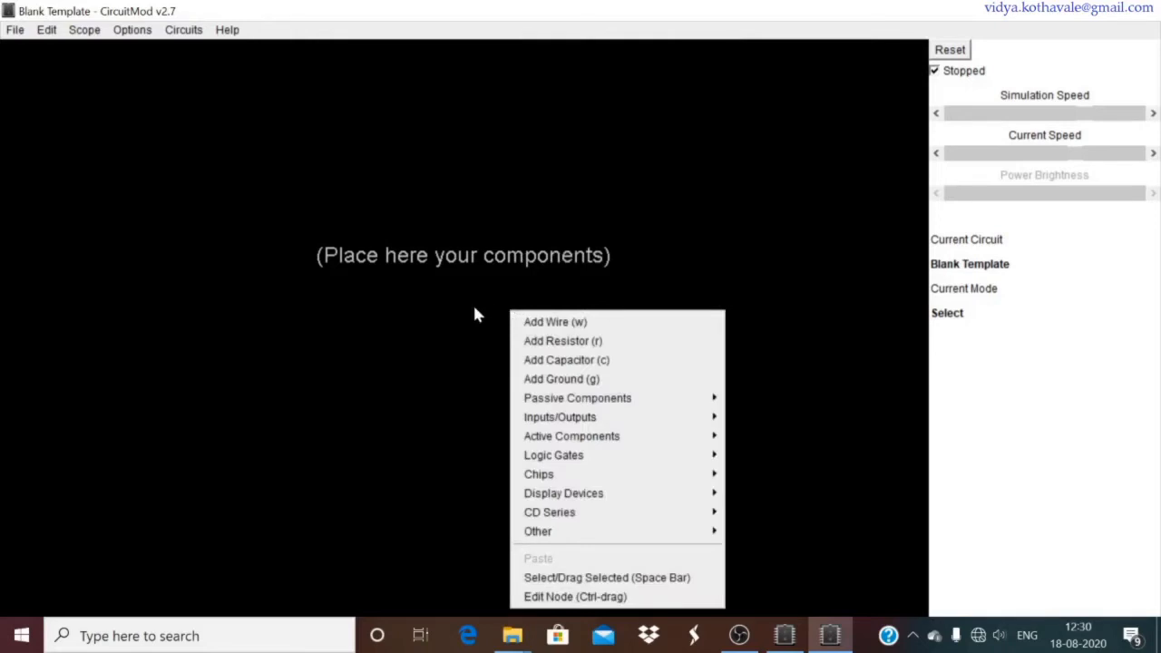
left_click(474, 309)
right_click(475, 310)
left_click(447, 307)
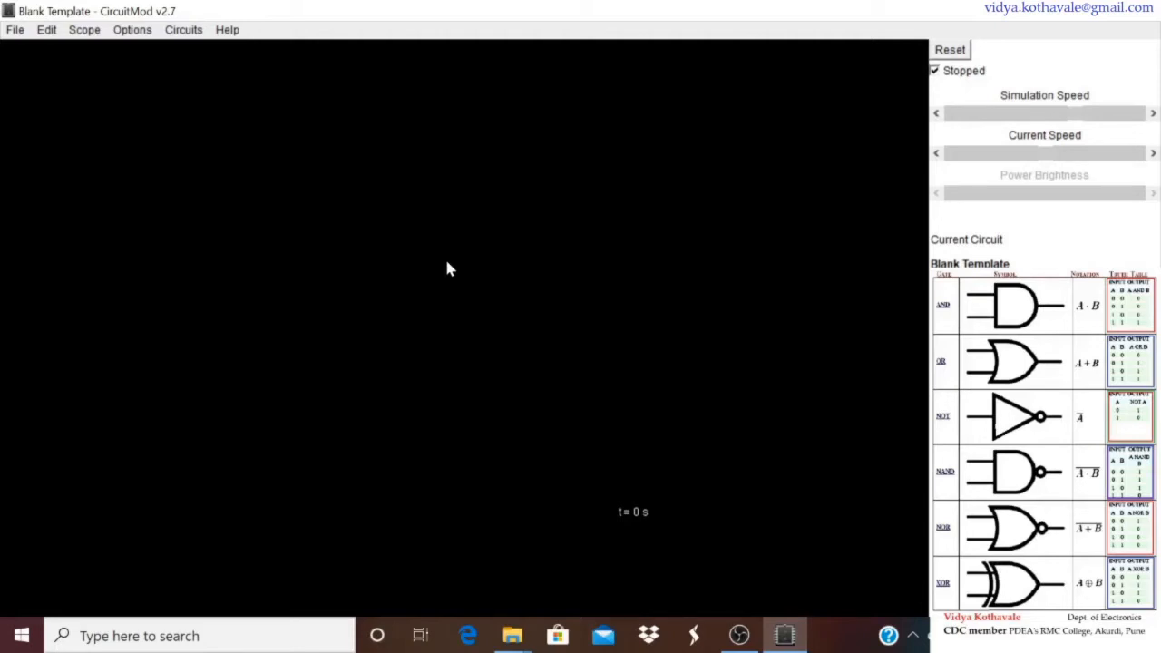
Step: Save the blank circuit as "logic gates 1" in the Documents folder
left_click(15, 29)
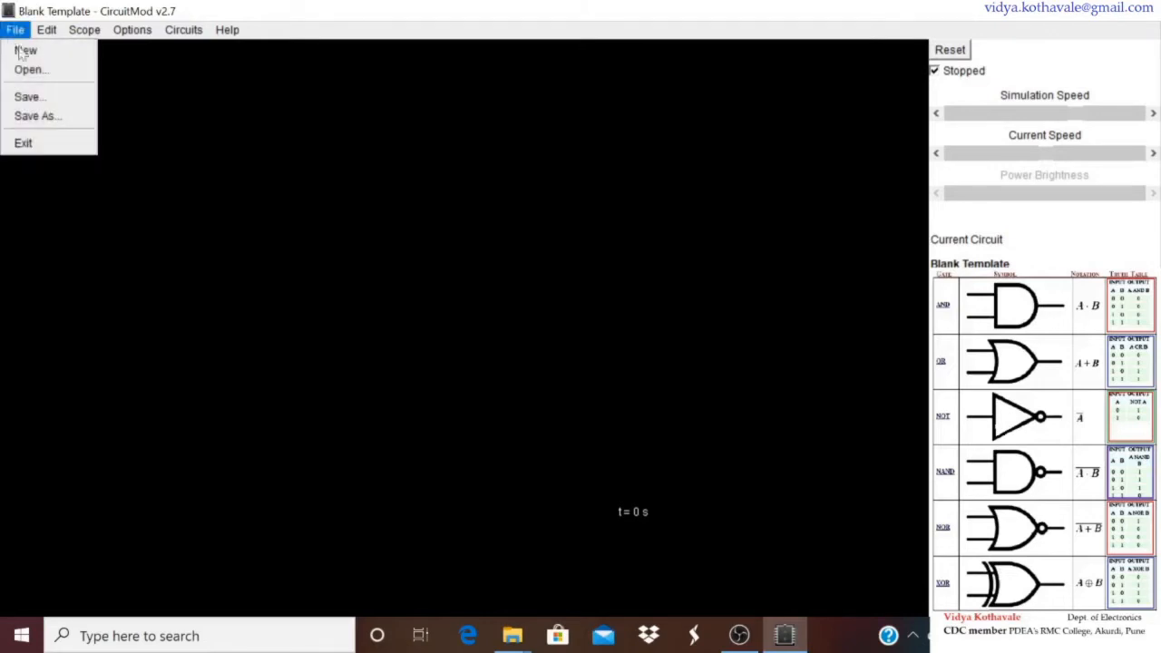
left_click(39, 114)
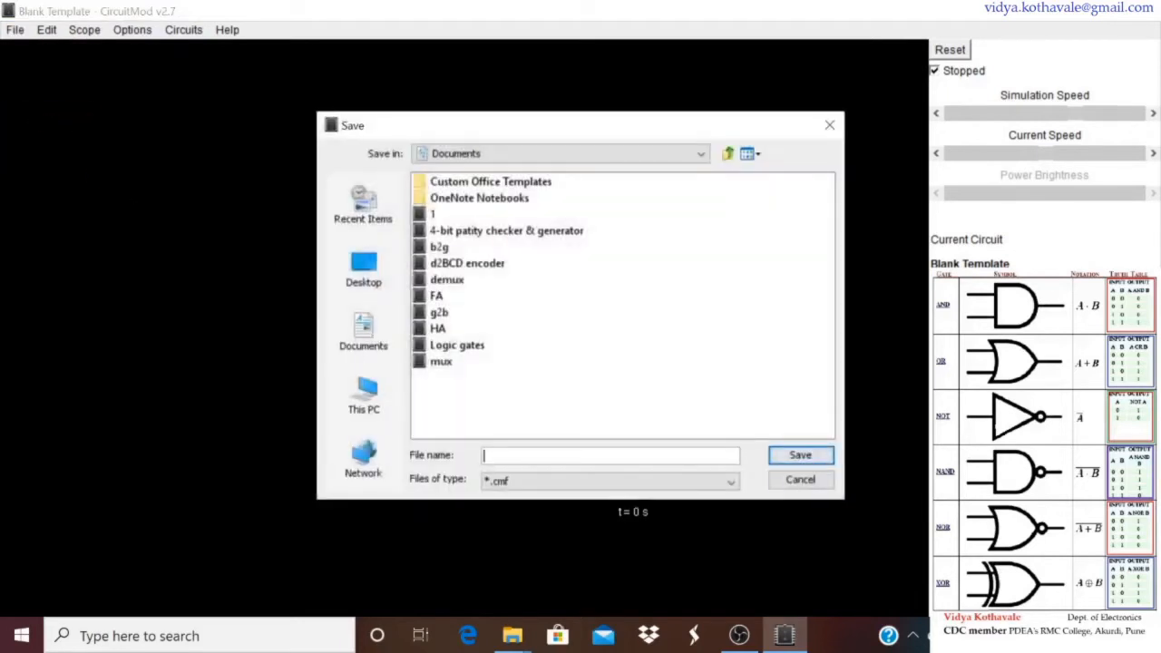
type("logic gates ")
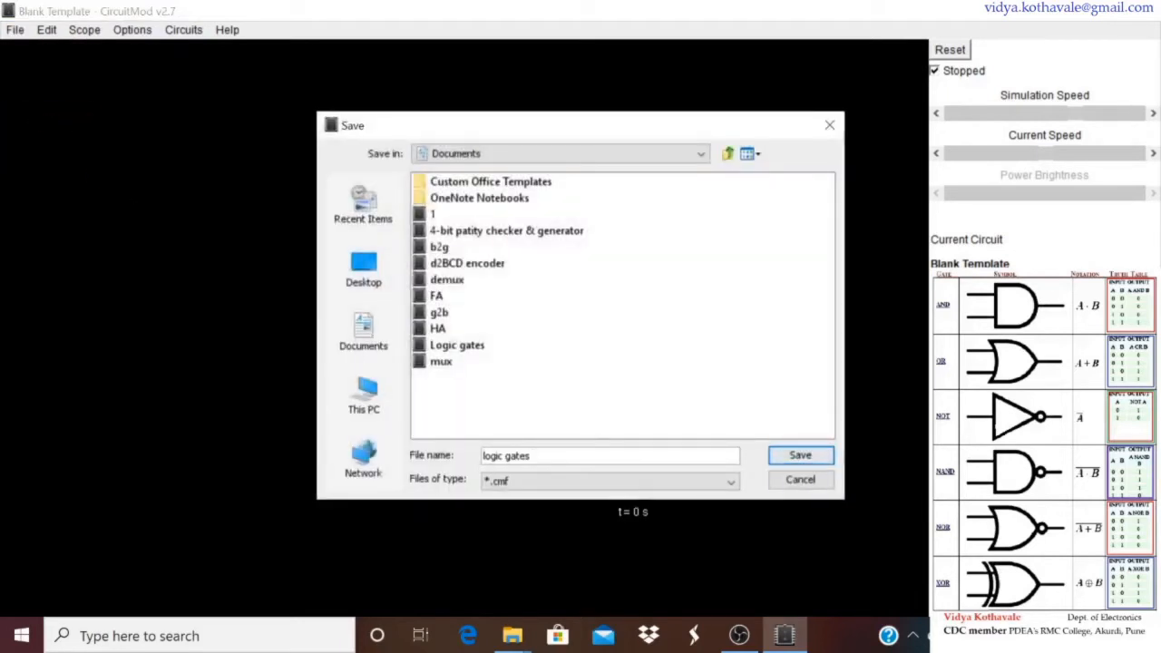
type("1")
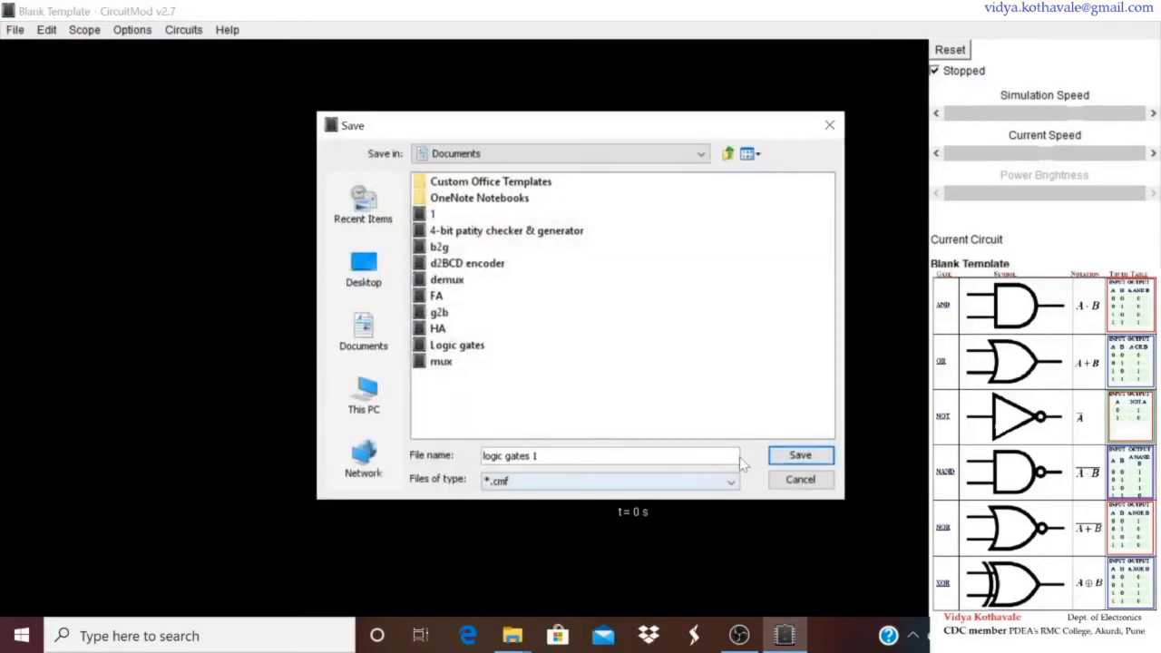
left_click(802, 457)
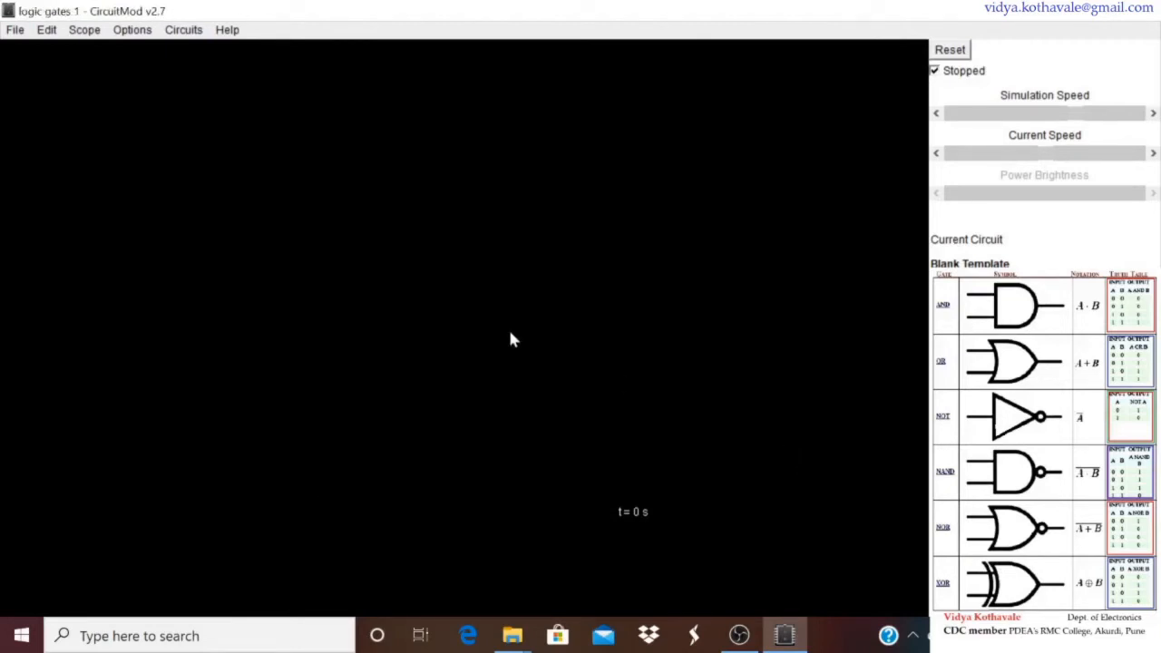
Step: Place a horizontal inverter gate in the upper-left area of the empty canvas
right_click(353, 242)
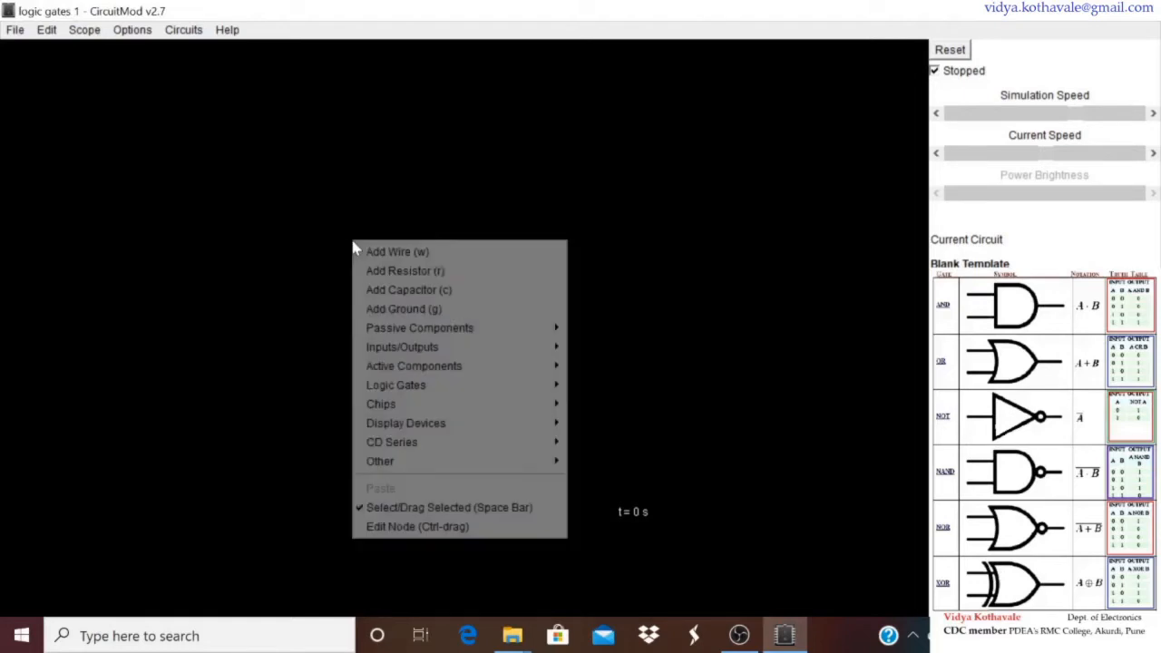
mouse_move(469, 387)
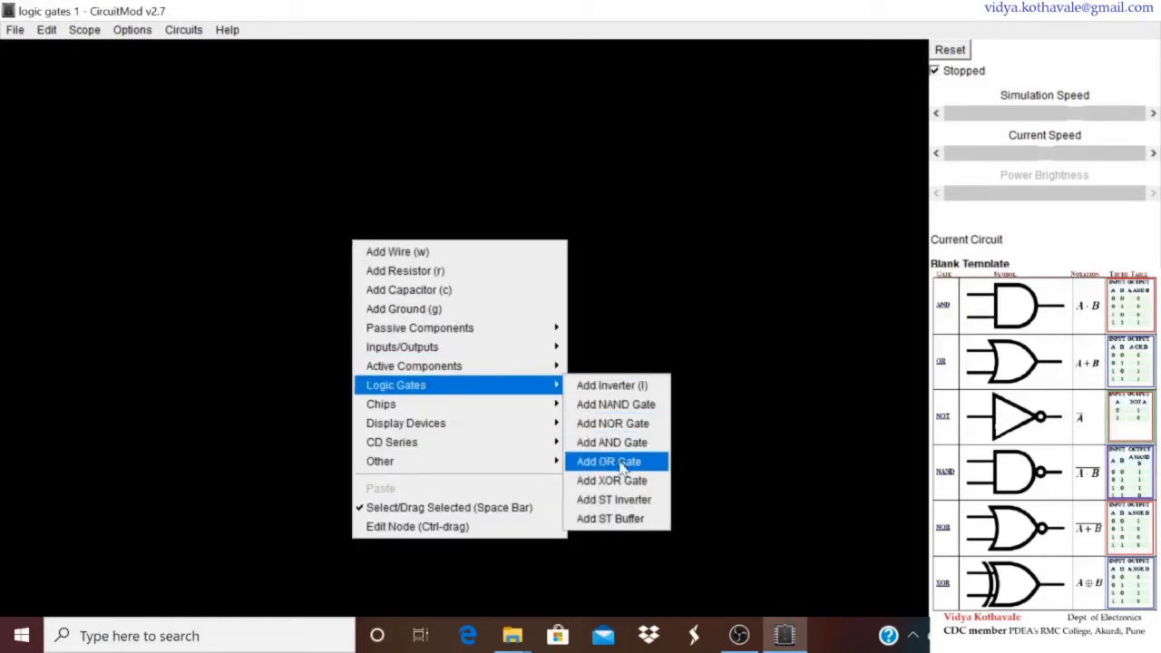
left_click(609, 385)
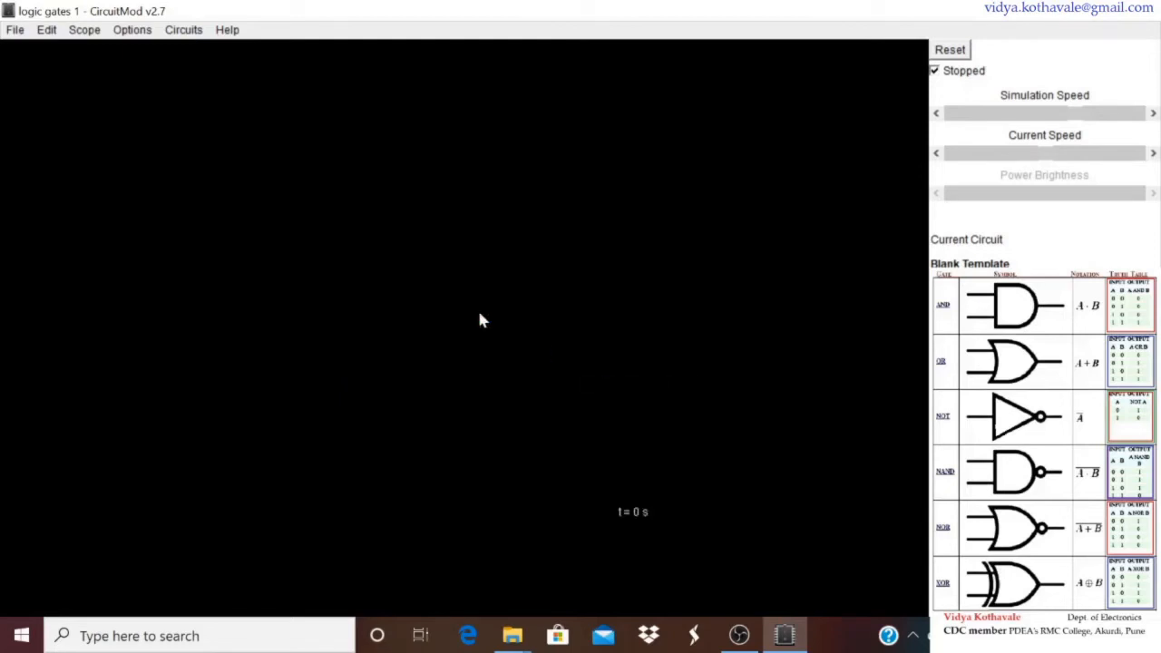
left_click_drag(283, 215, 388, 220)
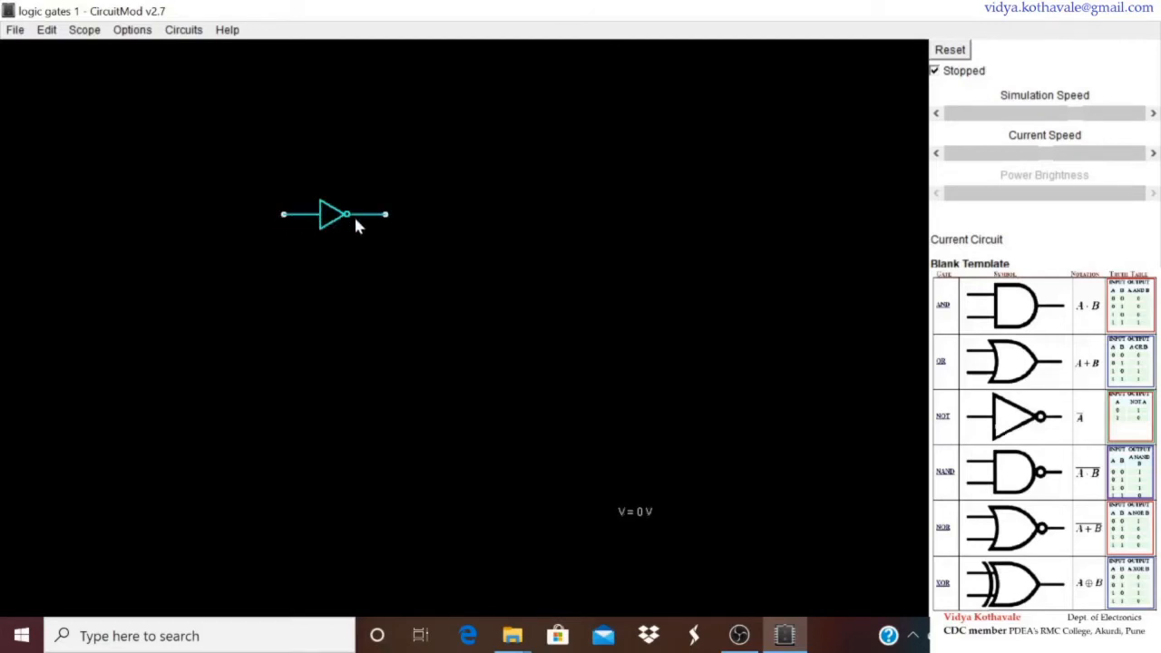
Step: Attach a logic input to the inverter's input terminal, extending away from the gate
right_click(563, 254)
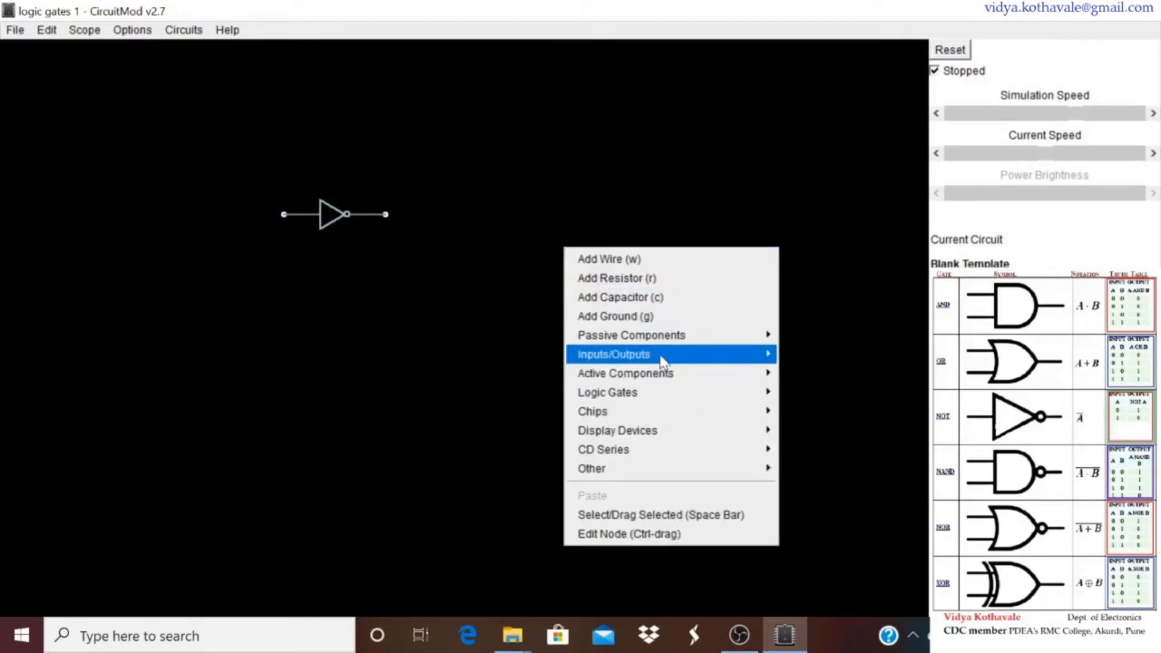
mouse_move(662, 361)
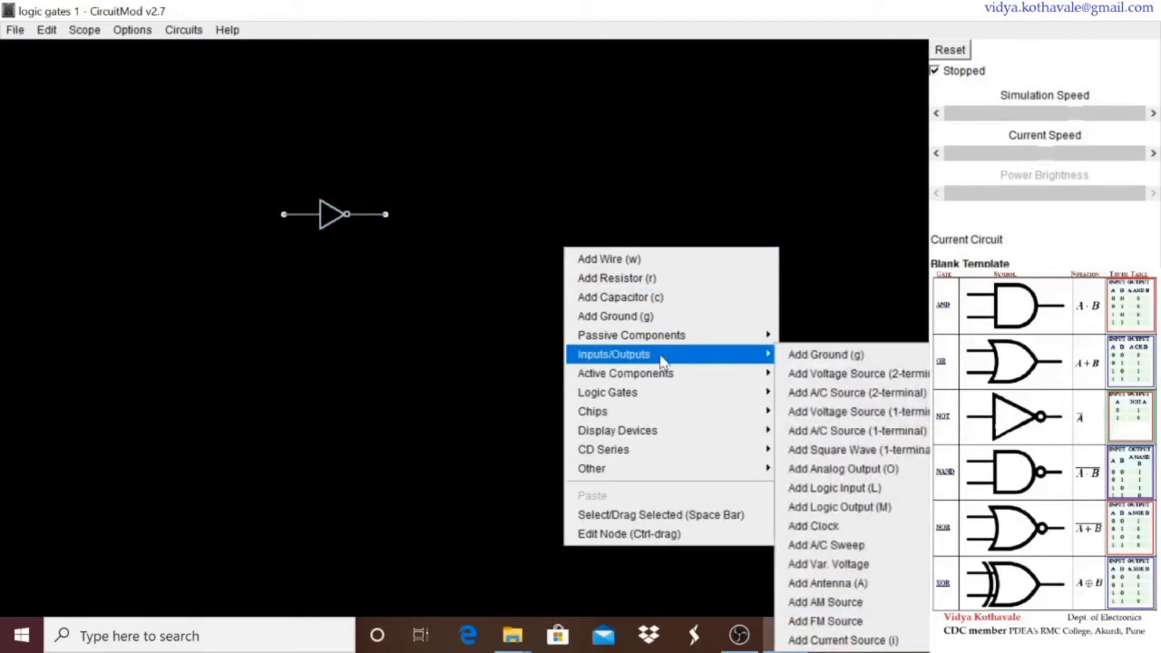
left_click(829, 488)
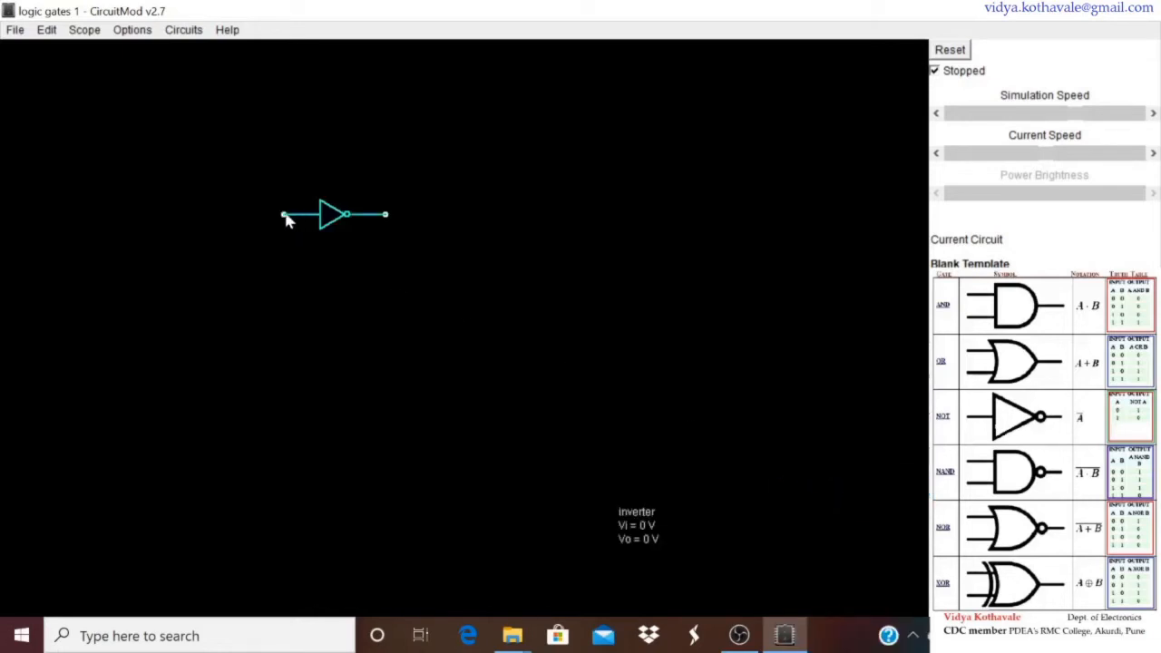
left_click_drag(284, 218, 224, 216)
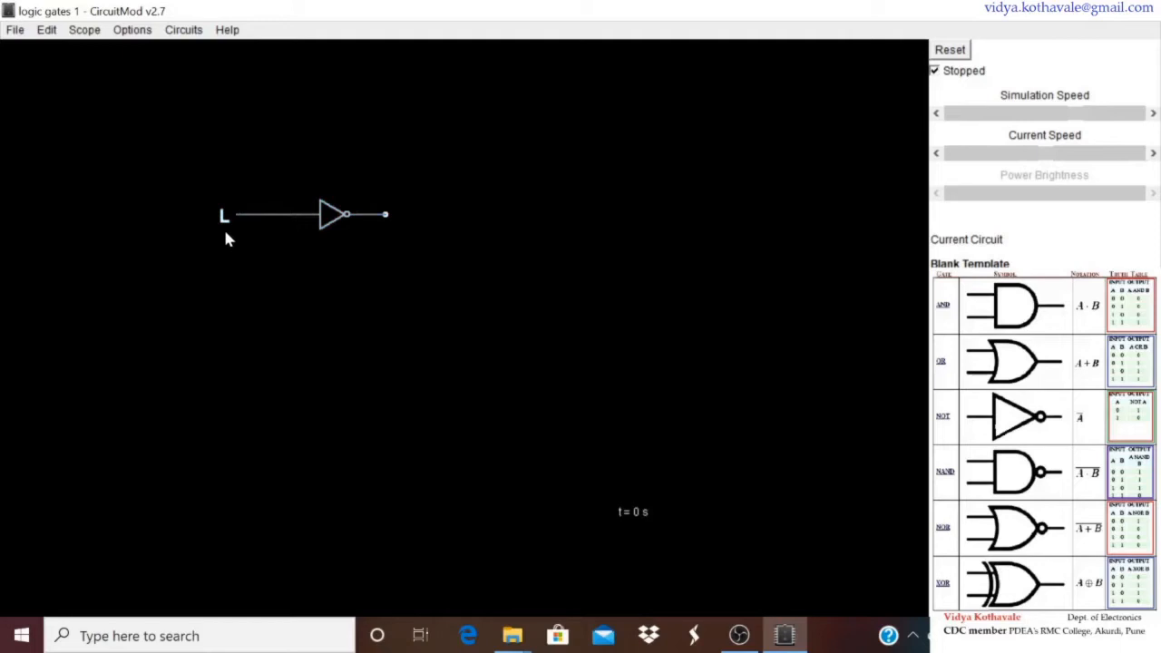
Step: Attach a logic output to the inverter's output terminal, extending away from the gate
right_click(460, 298)
mouse_move(573, 426)
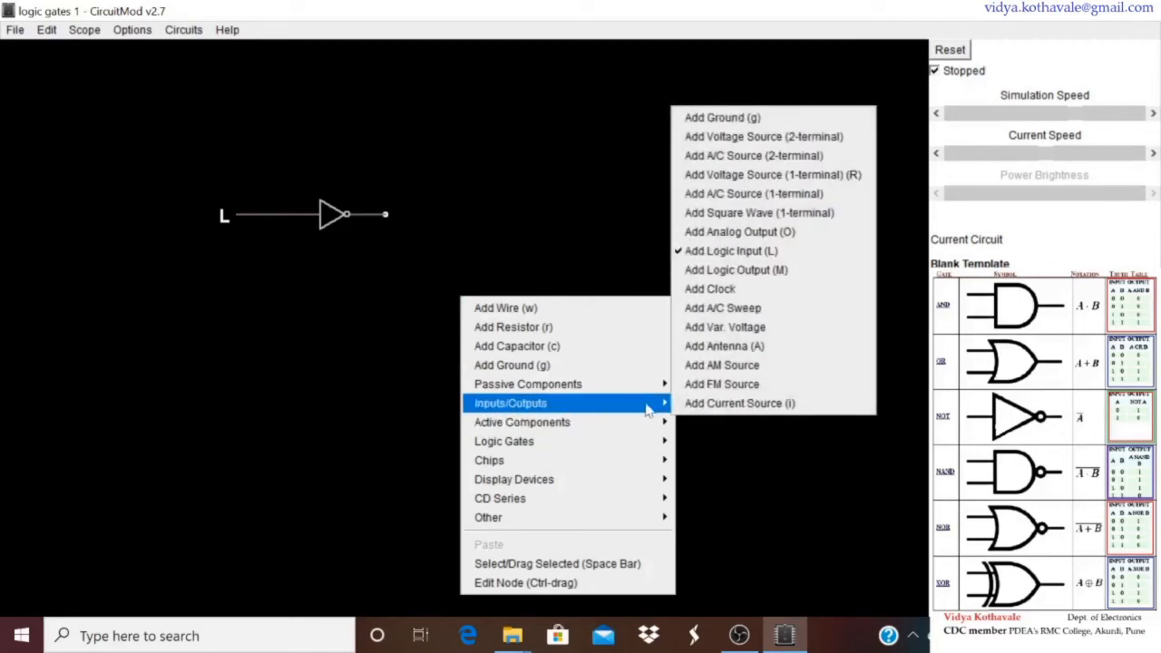
left_click(705, 272)
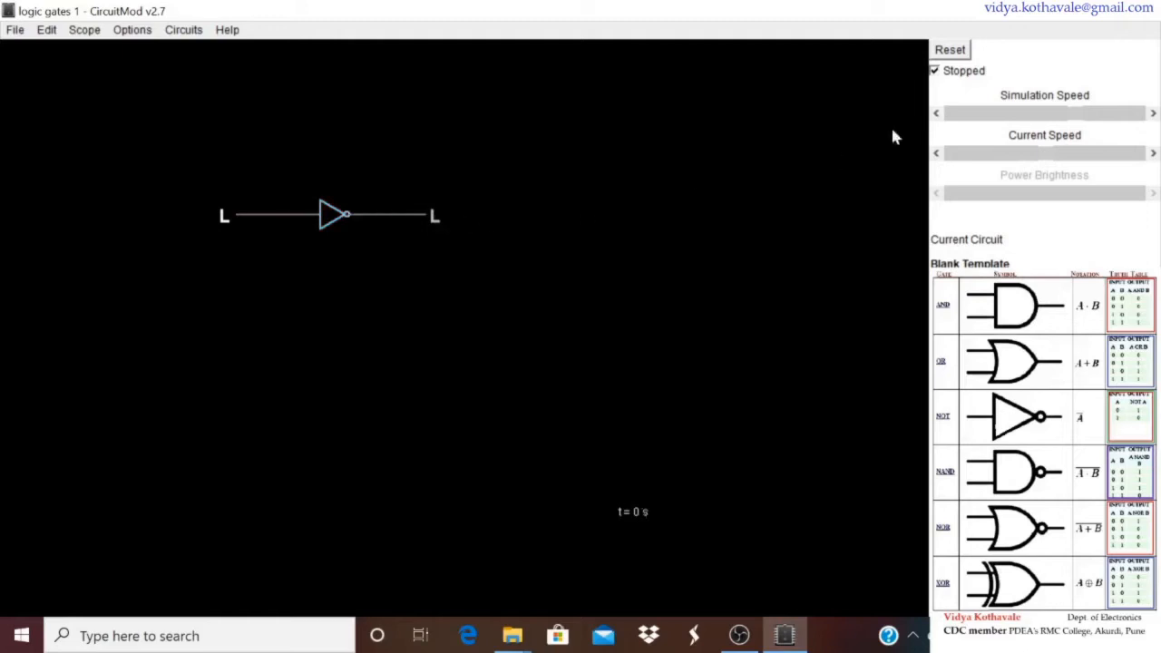
Step: Run the simulation, toggle the inverter's logic input between high and low to test it, and stop the simulation
left_click(935, 72)
left_click(240, 220)
left_click(240, 219)
left_click(240, 220)
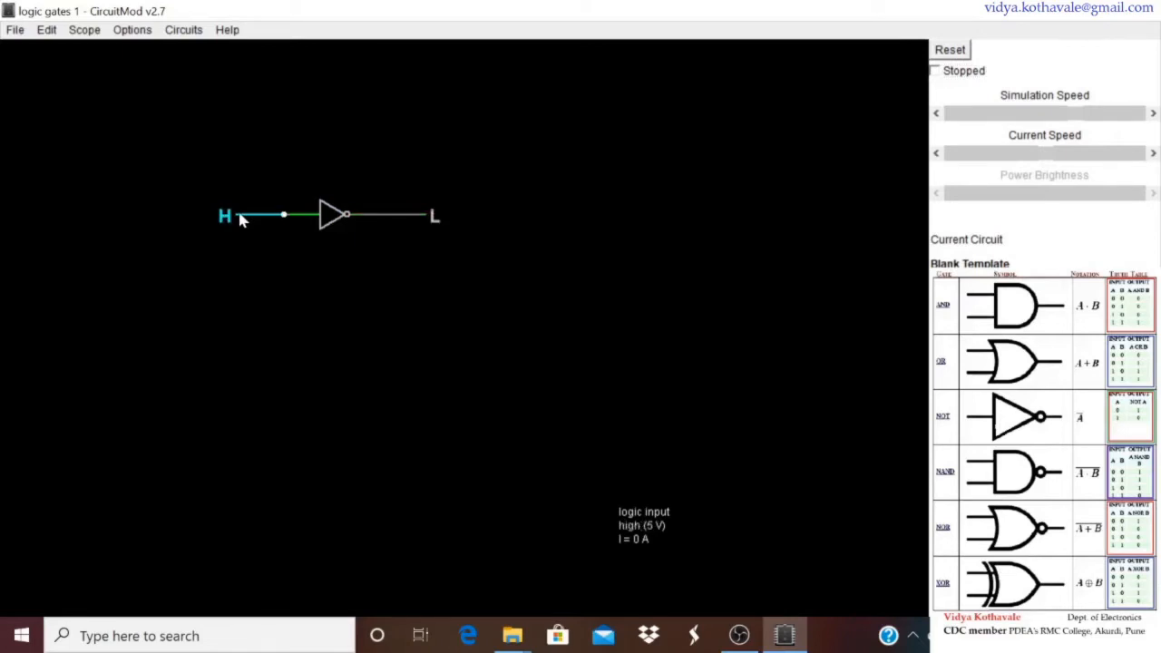
left_click(241, 219)
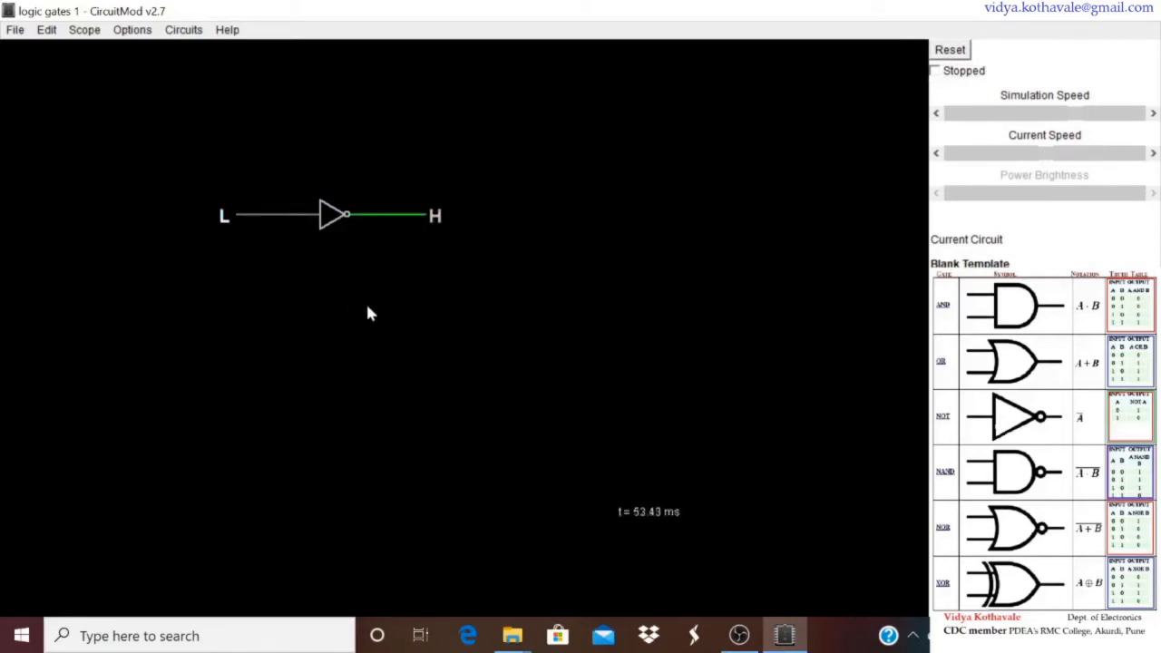
left_click(937, 72)
Step: Place three AND gates: one facing down mid-canvas, one facing left further right, and one facing right directly below the inverter
right_click(524, 289)
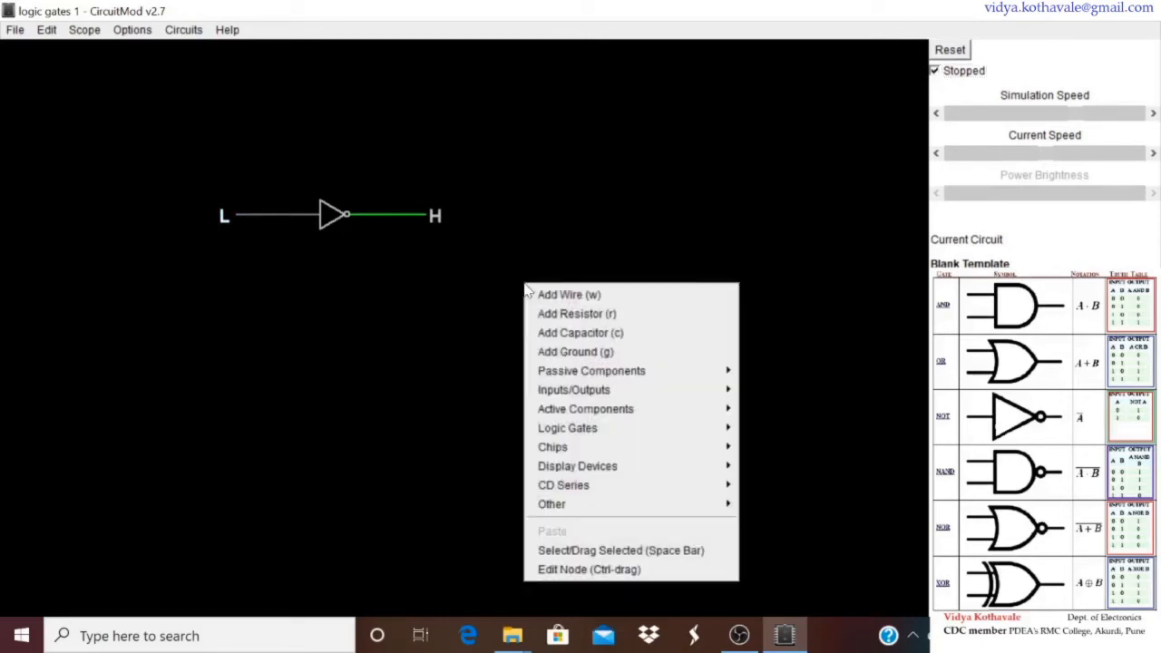
mouse_move(607, 433)
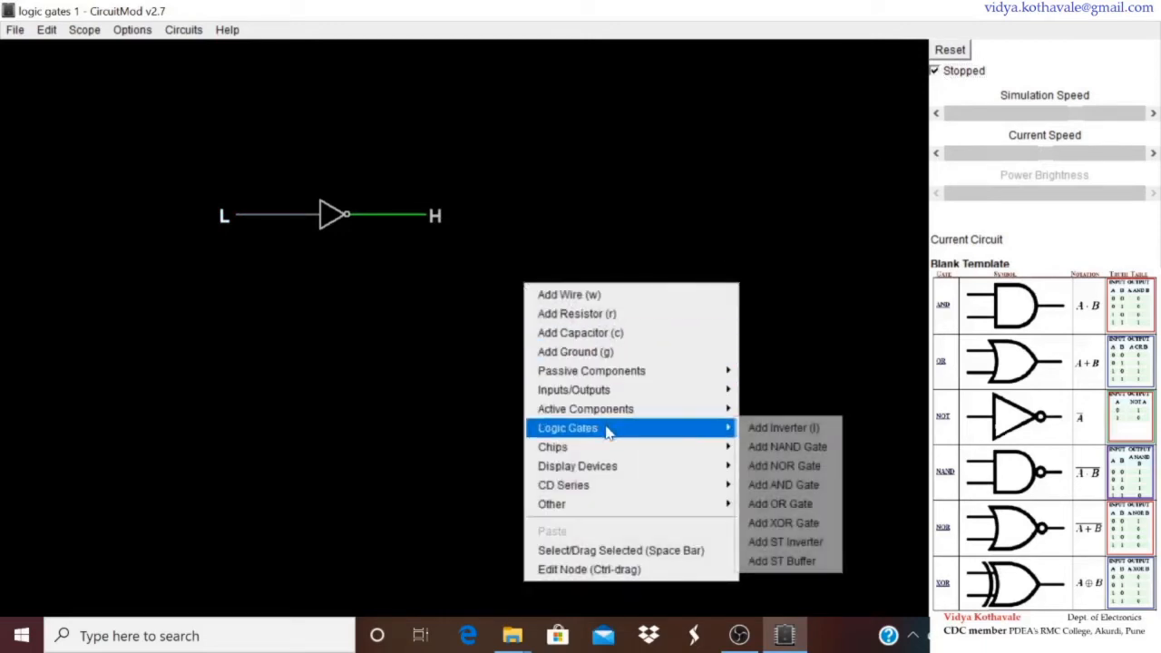
left_click(789, 486)
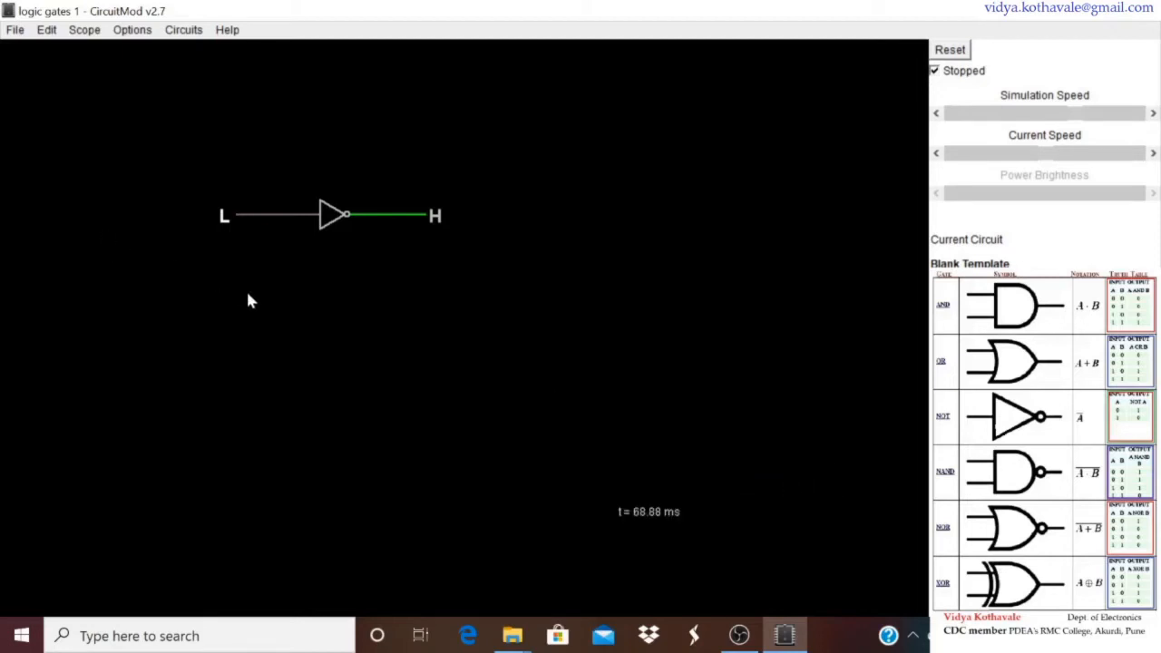
left_click_drag(523, 299, 524, 404)
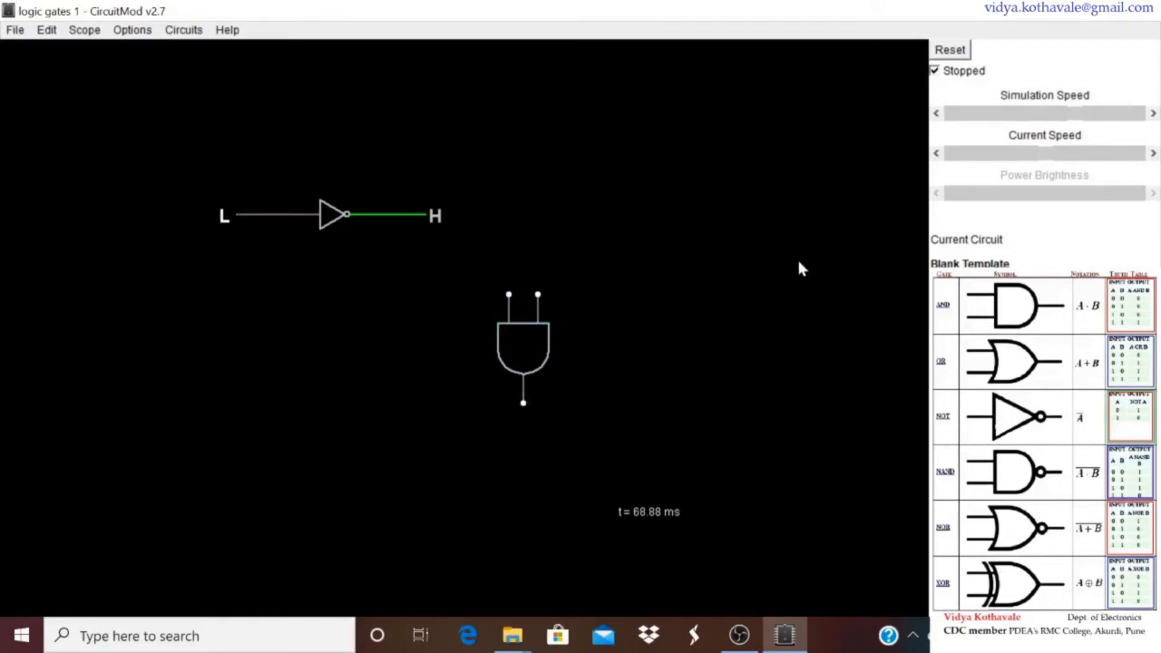
left_click_drag(797, 257, 682, 258)
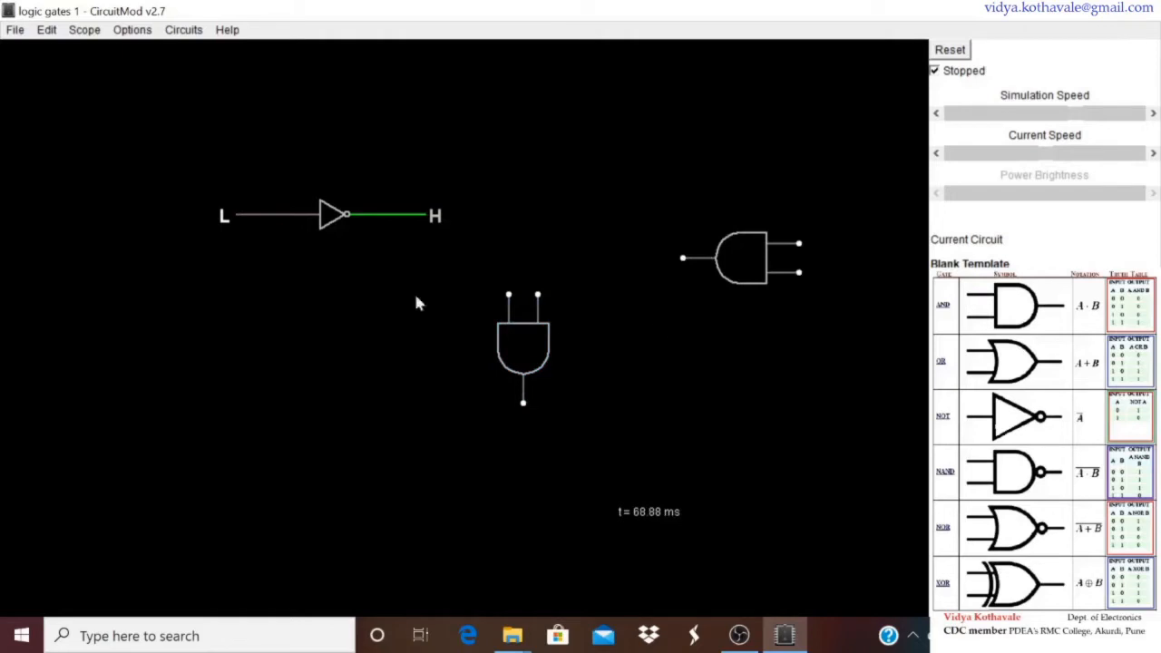
left_click_drag(239, 287, 422, 286)
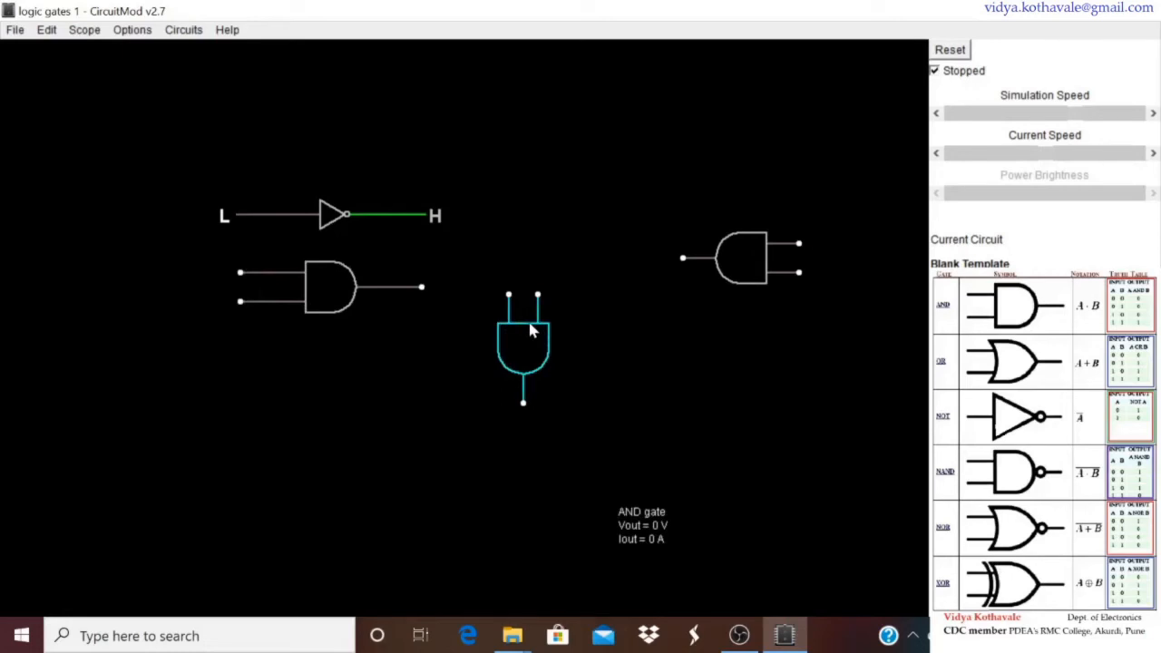
Step: Delete the downward-facing and left-facing AND gates, keeping only the one below the inverter
key("Delete")
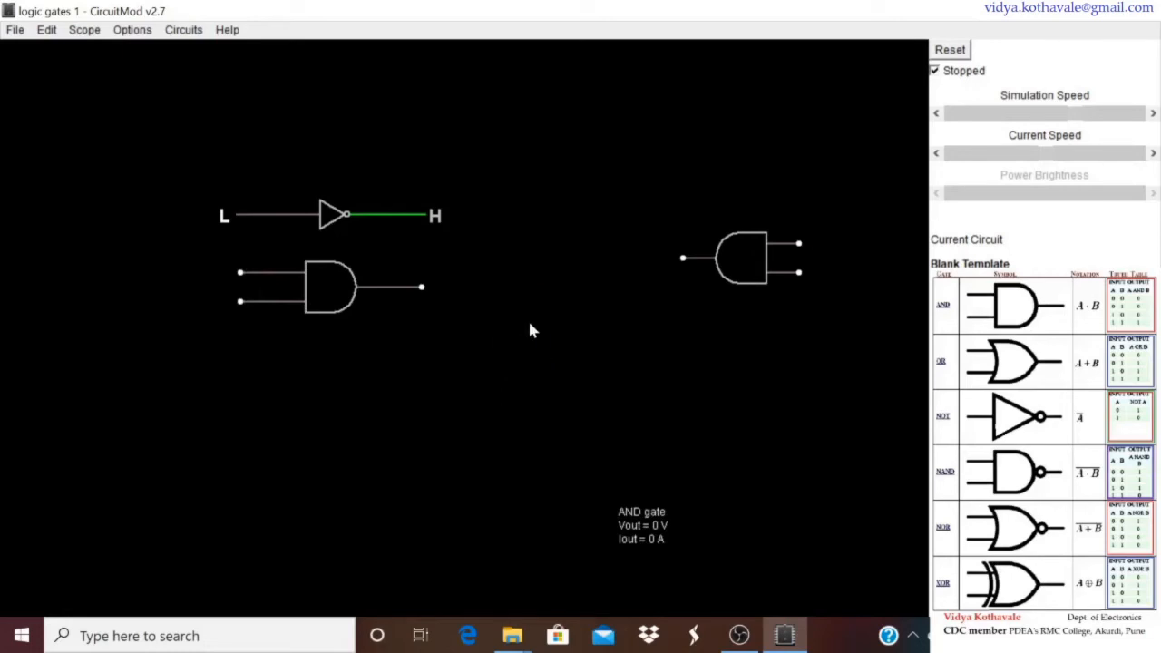
right_click(637, 334)
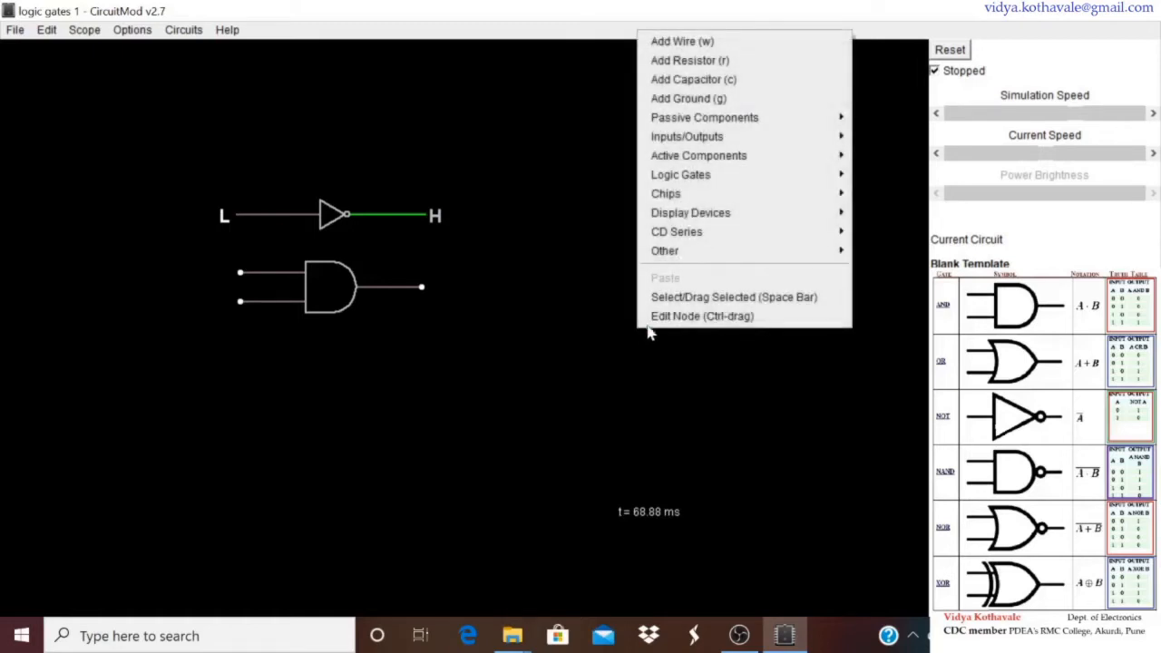
left_click(676, 297)
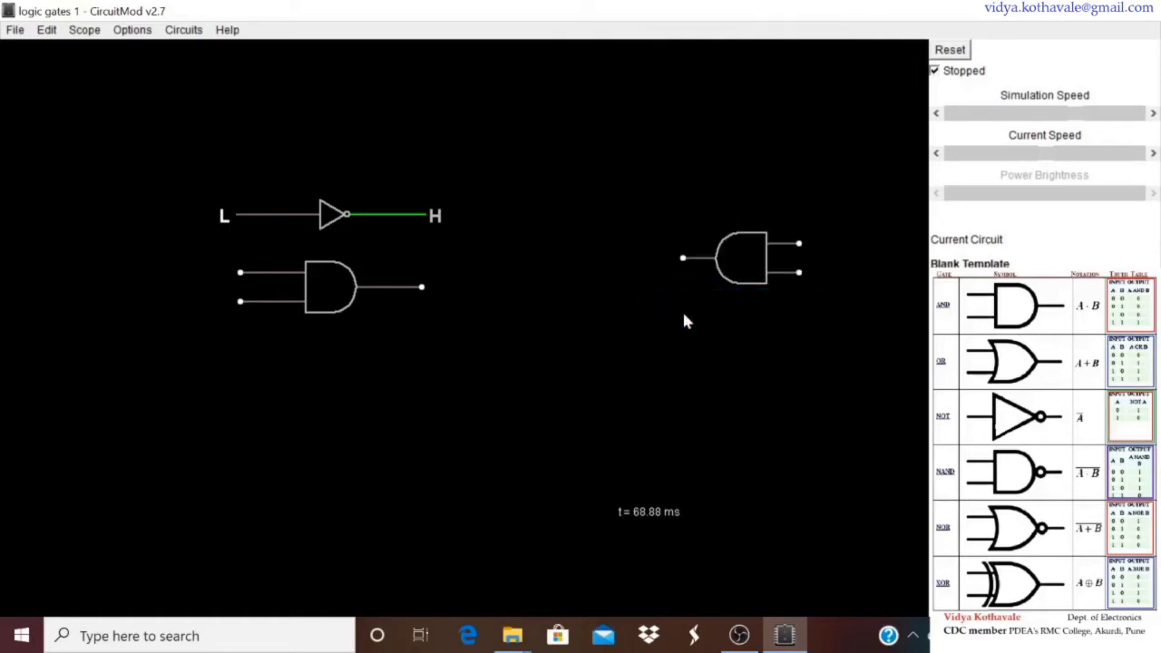
left_click_drag(648, 192, 827, 338)
key("Delete")
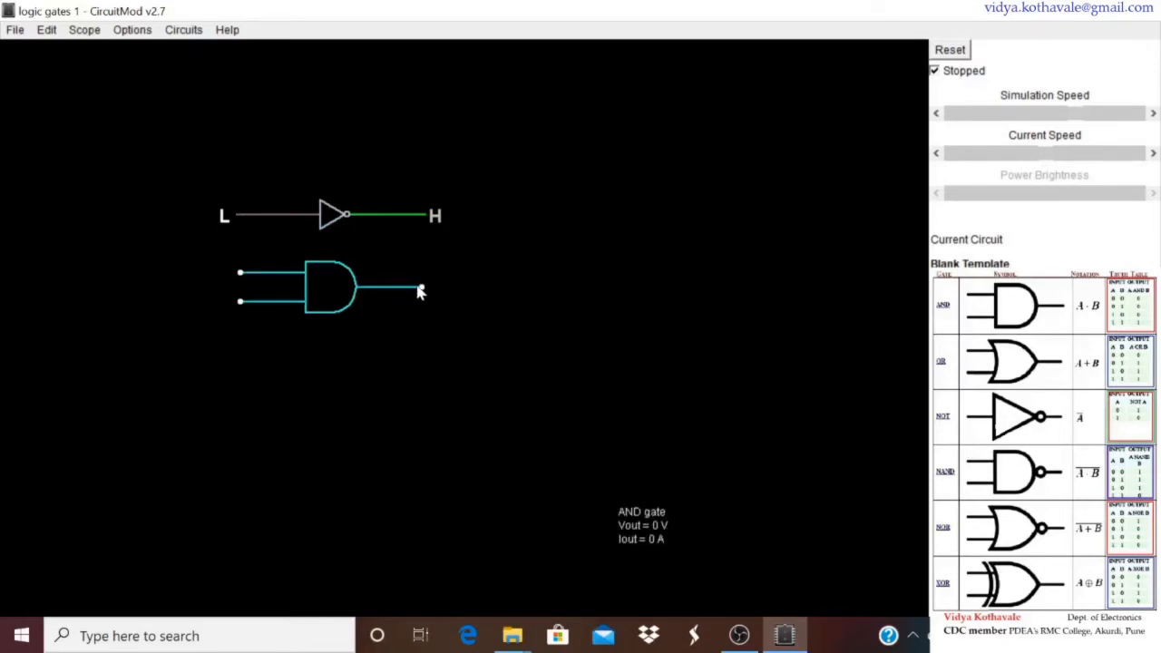
Step: Attach a logic input to each of the AND gate's two input terminals, extending away from the gate
right_click(535, 320)
mouse_move(648, 423)
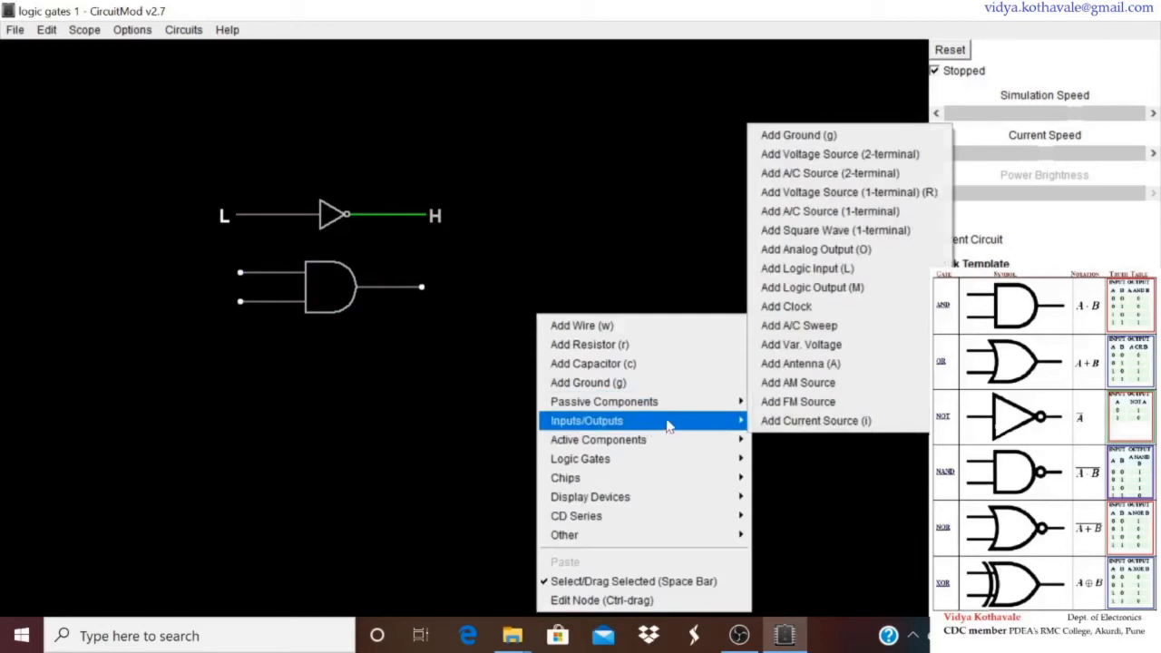
left_click(794, 270)
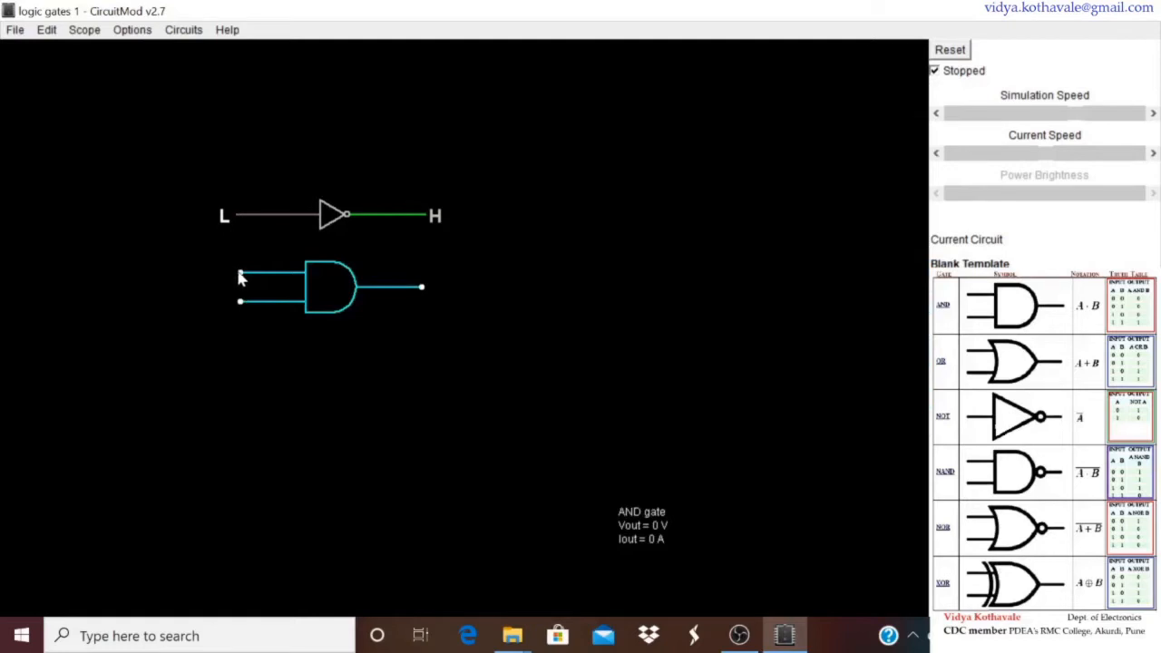
left_click_drag(240, 278, 188, 274)
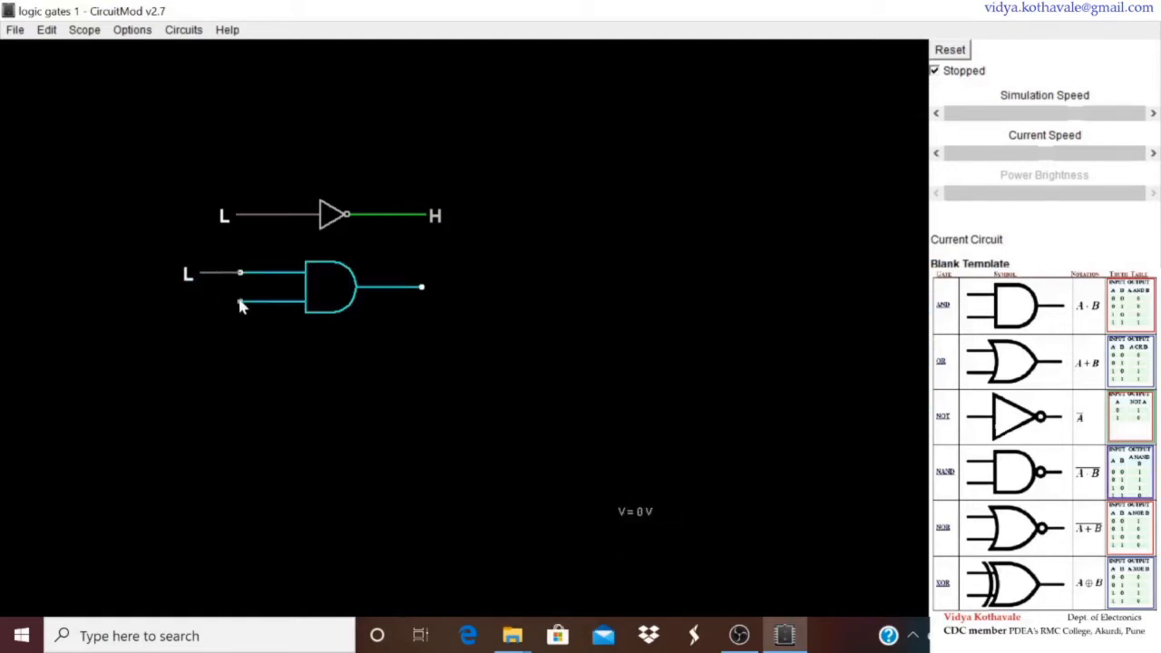
left_click_drag(240, 309, 186, 305)
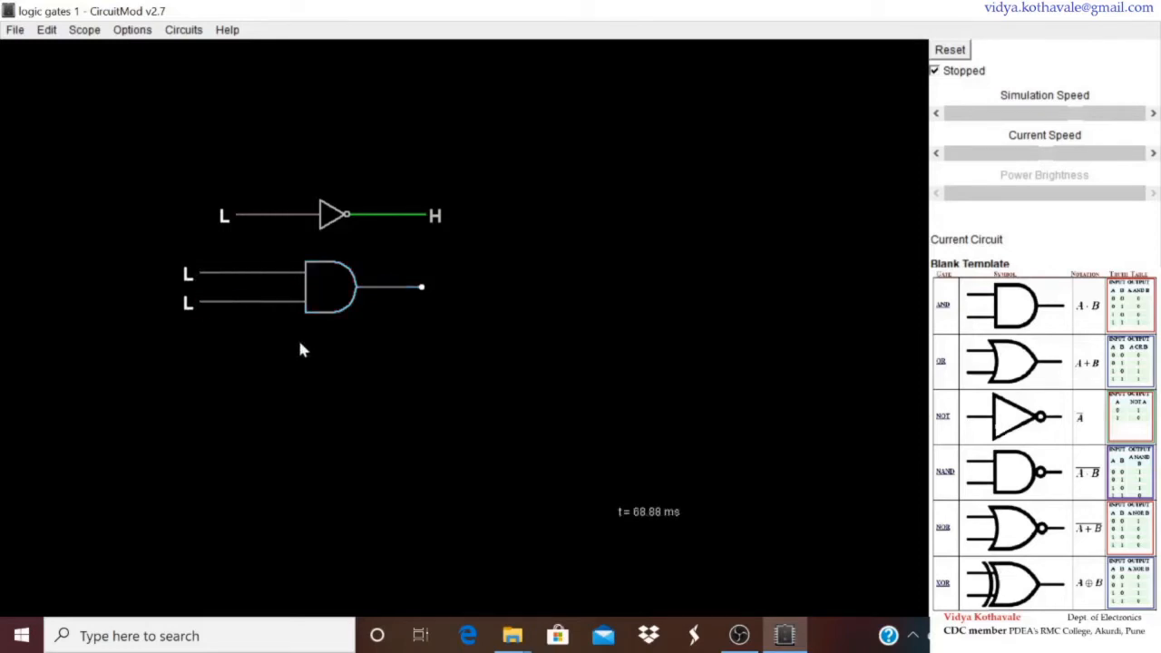
Step: Try to attach an LED starting partway along the AND gate's output lead, and delete it
right_click(545, 323)
mouse_move(633, 511)
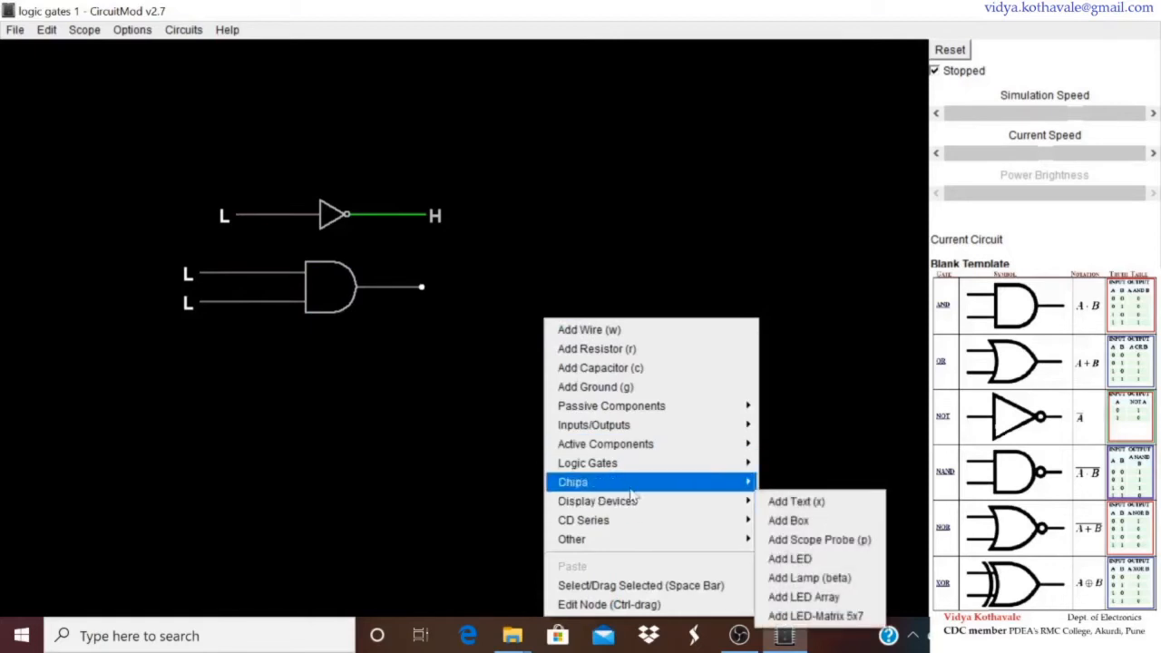
mouse_move(635, 434)
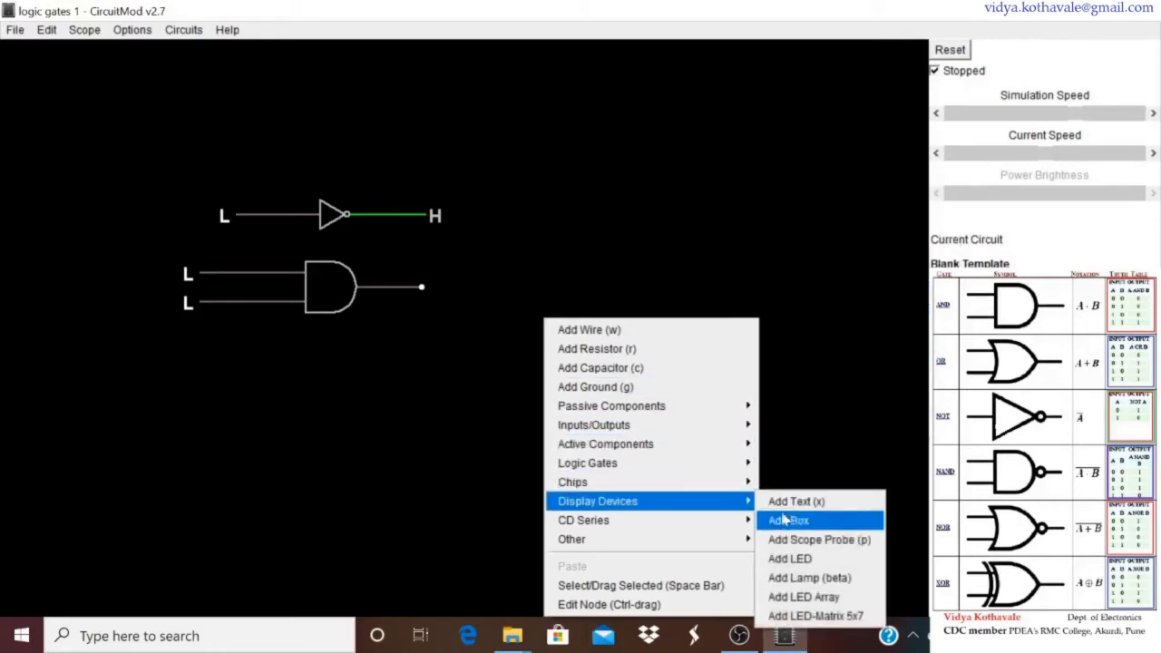
left_click(799, 560)
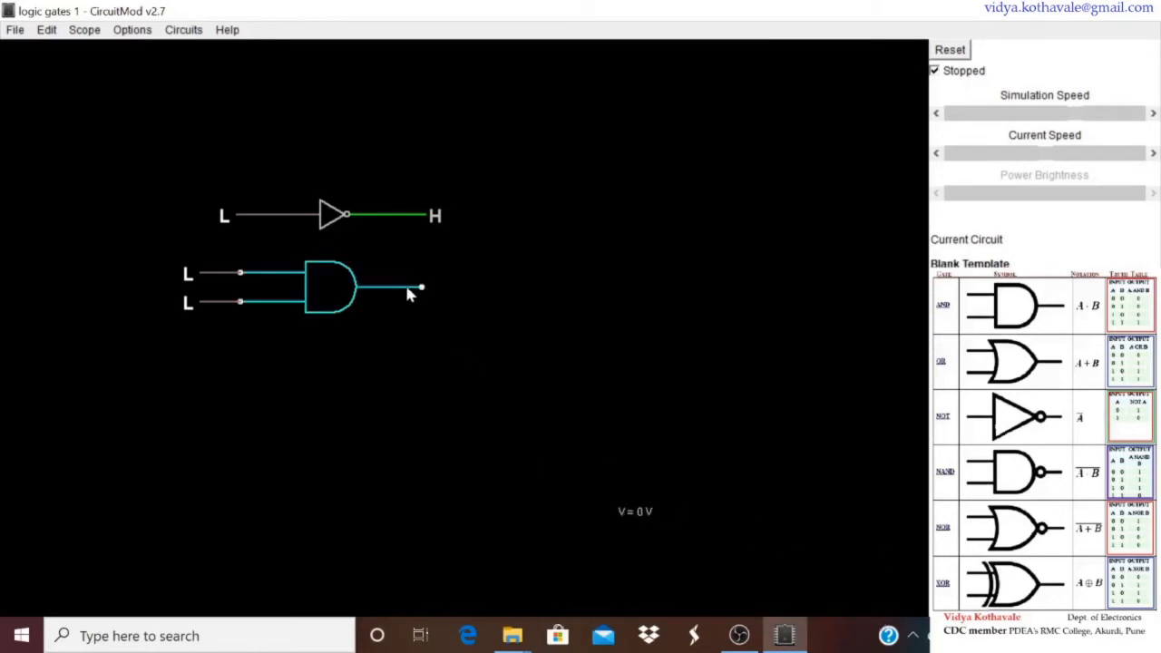
left_click_drag(406, 288, 487, 290)
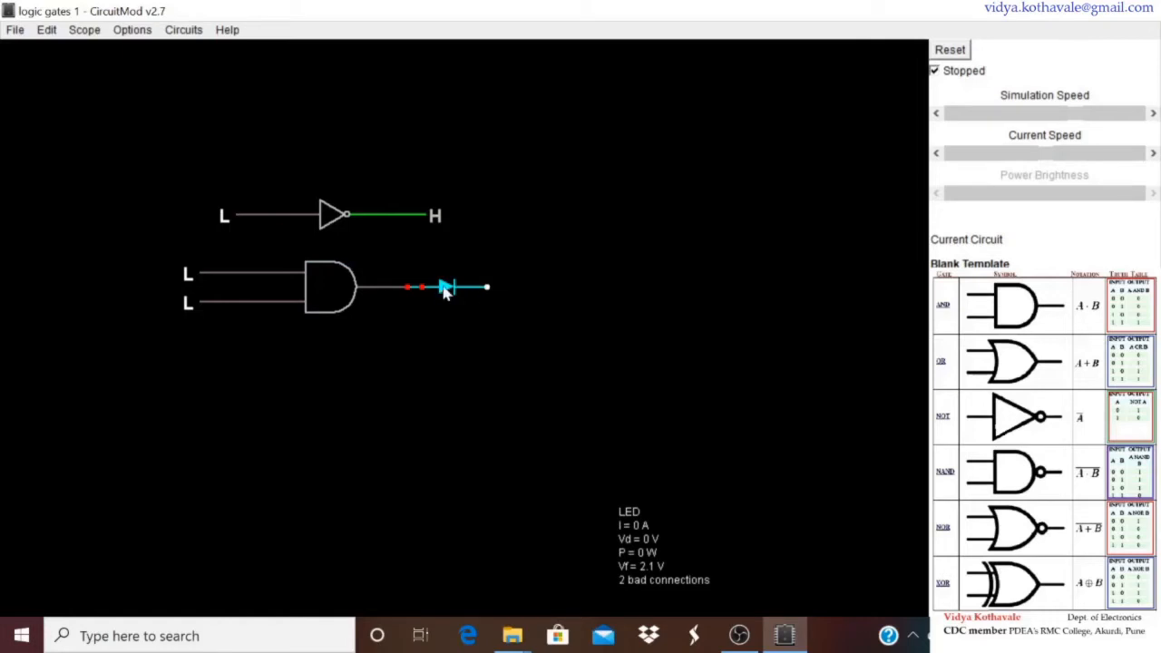
key("Delete")
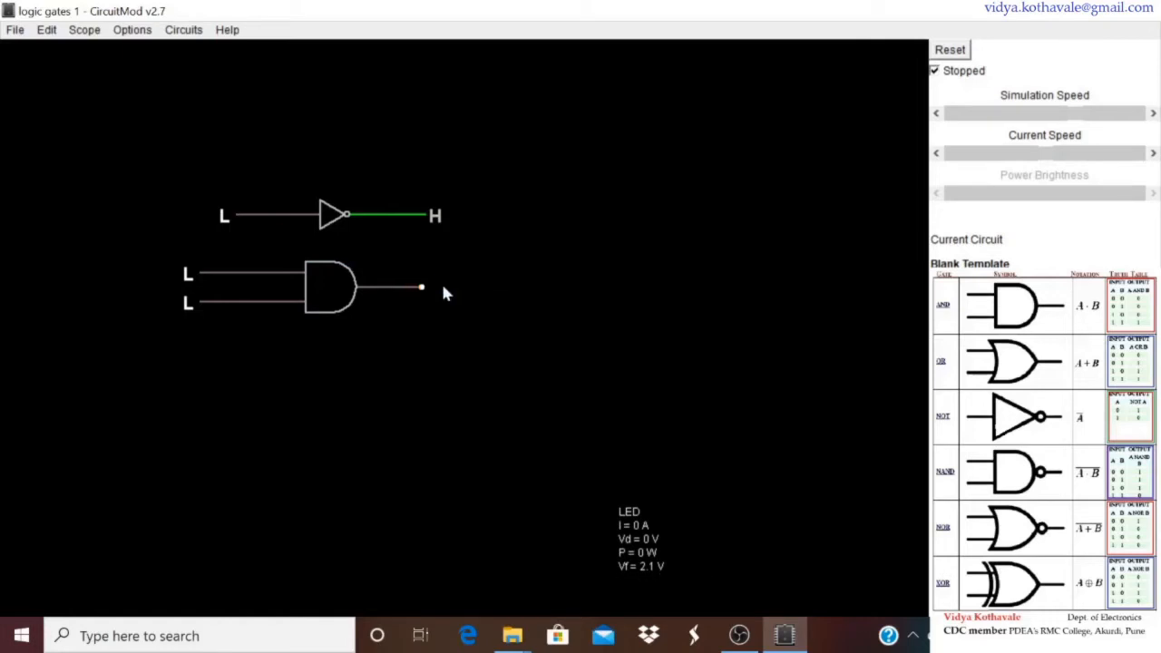
Step: Attach an LED to the end of the AND gate's output terminal and connect its free end to a ground below
right_click(542, 314)
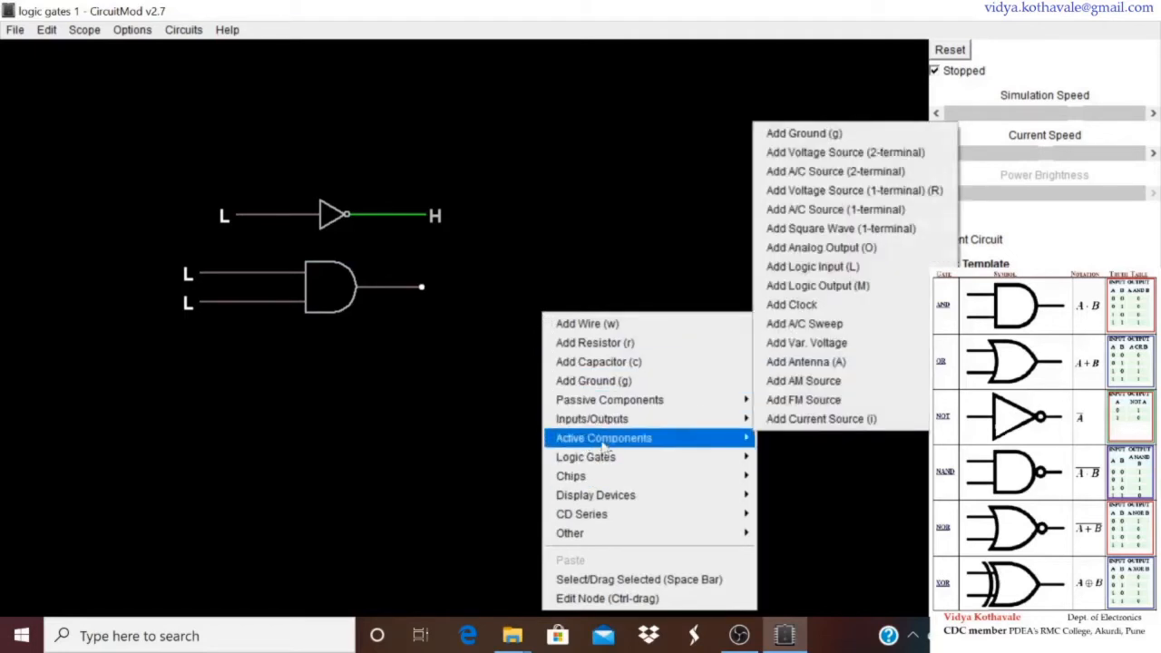
mouse_move(625, 500)
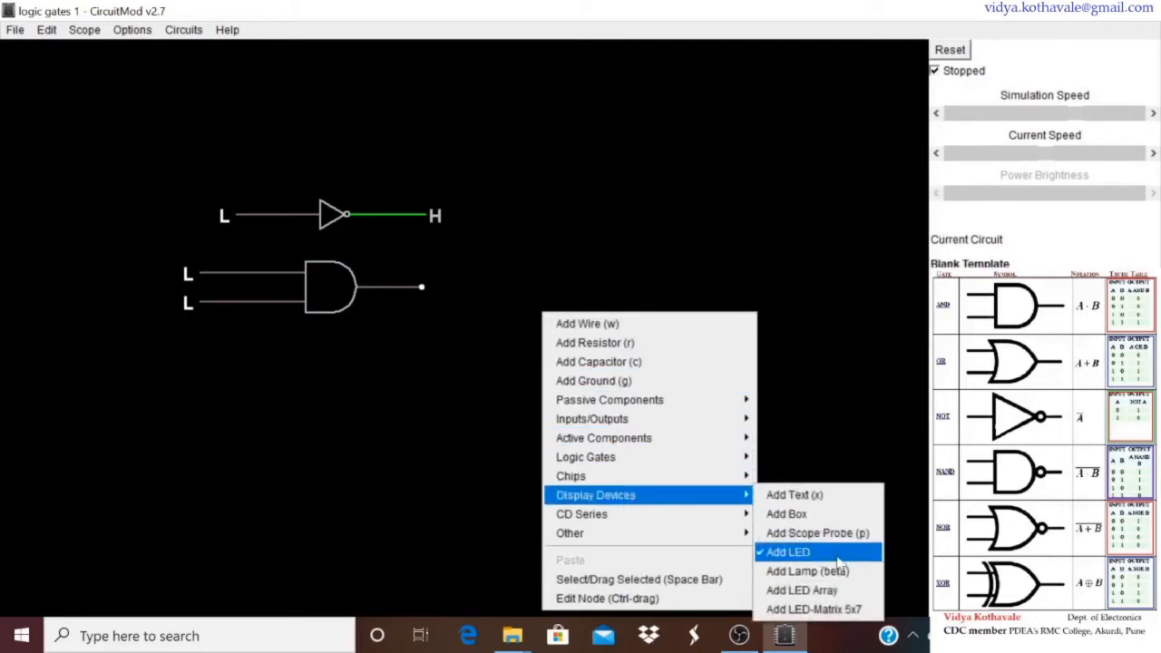
left_click(798, 555)
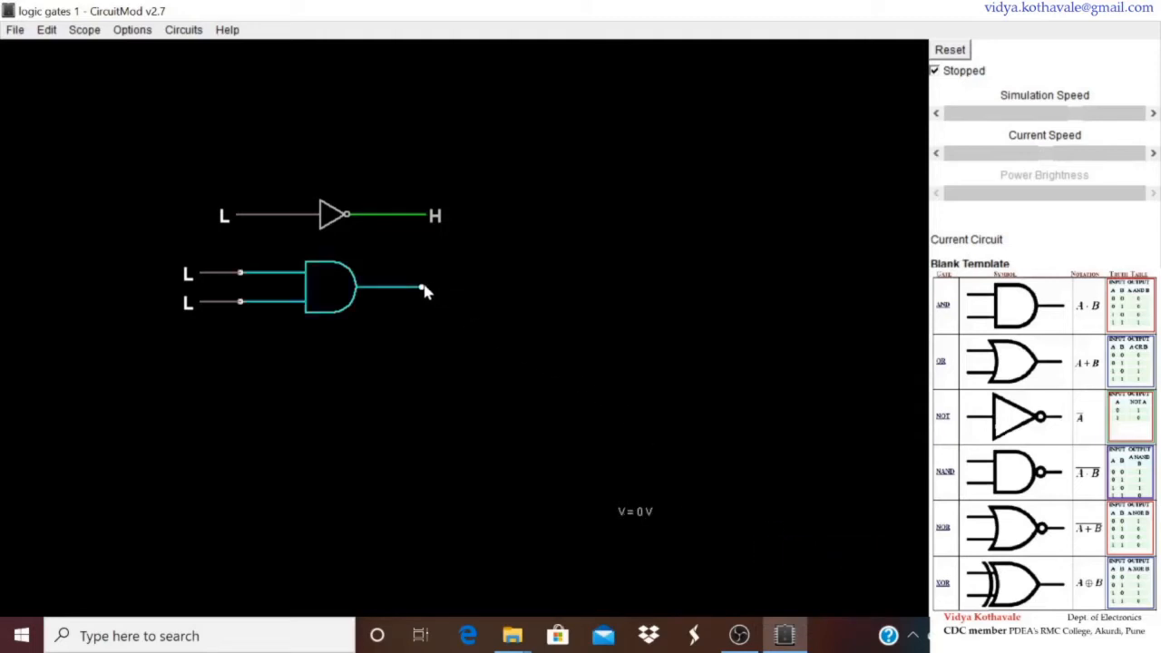
left_click_drag(422, 288, 482, 295)
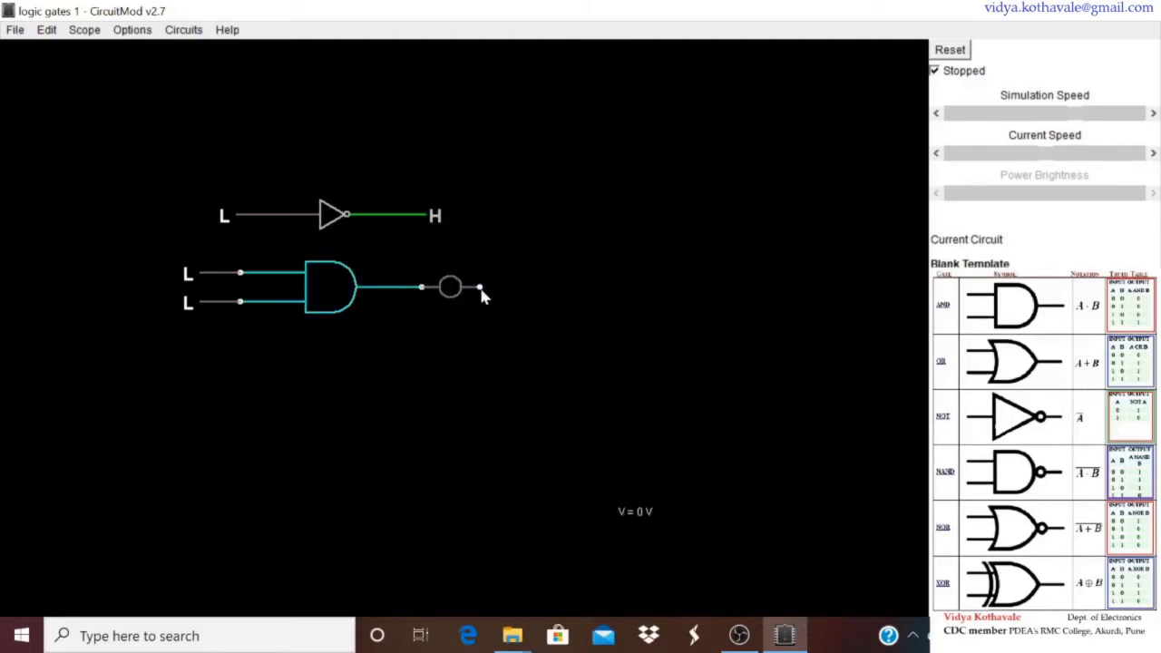
right_click(566, 303)
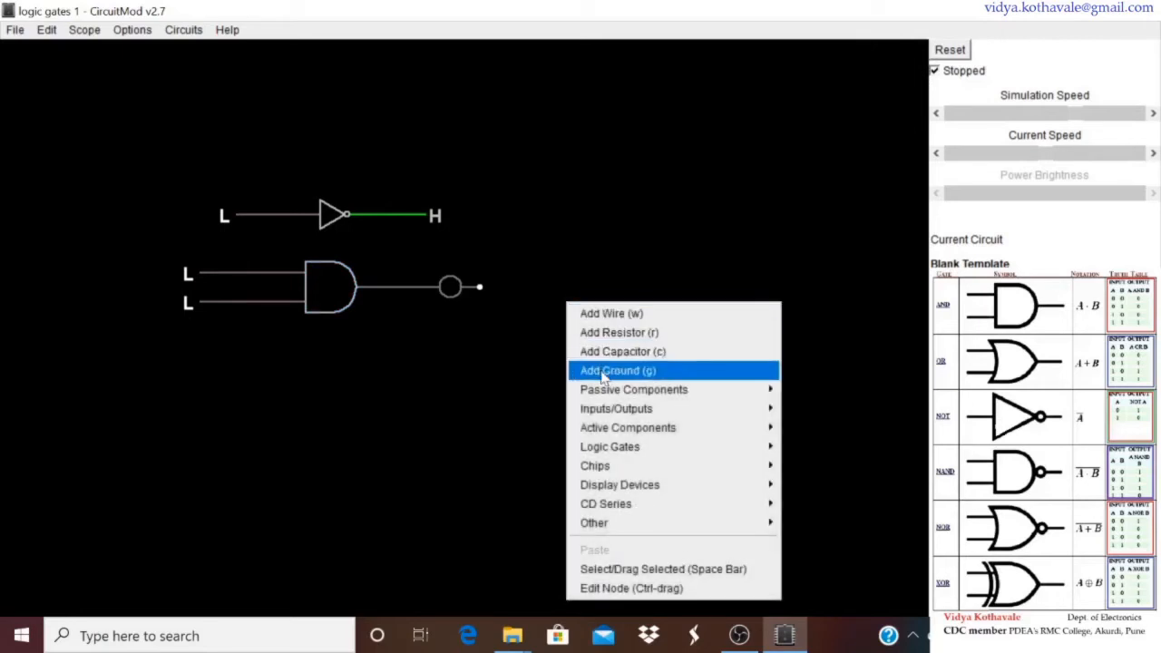
left_click(602, 377)
left_click_drag(478, 290, 484, 339)
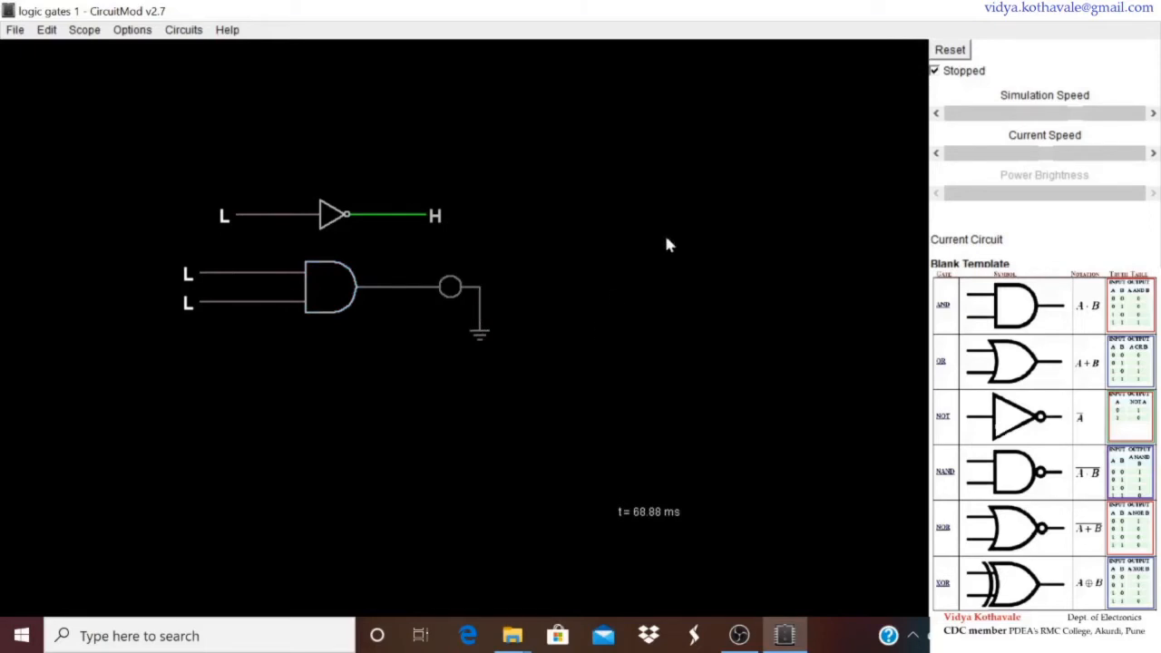
Step: Run the simulation and toggle the AND gate's two logic inputs to test the LED, leaving both inputs high
left_click(934, 71)
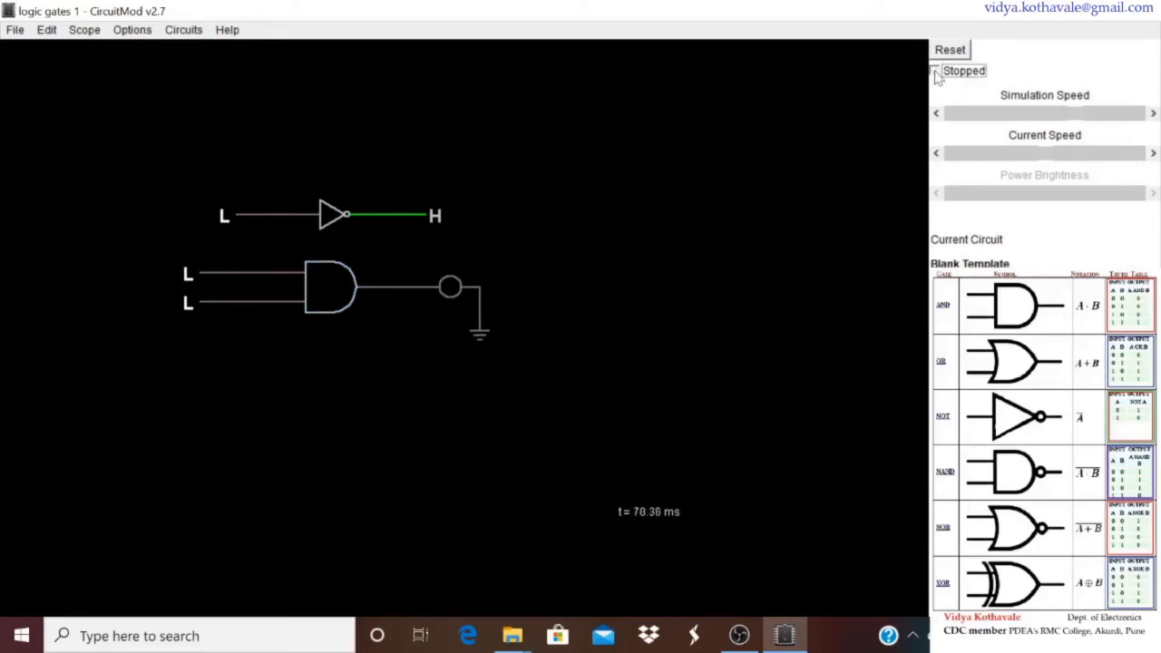
left_click(212, 276)
left_click(212, 305)
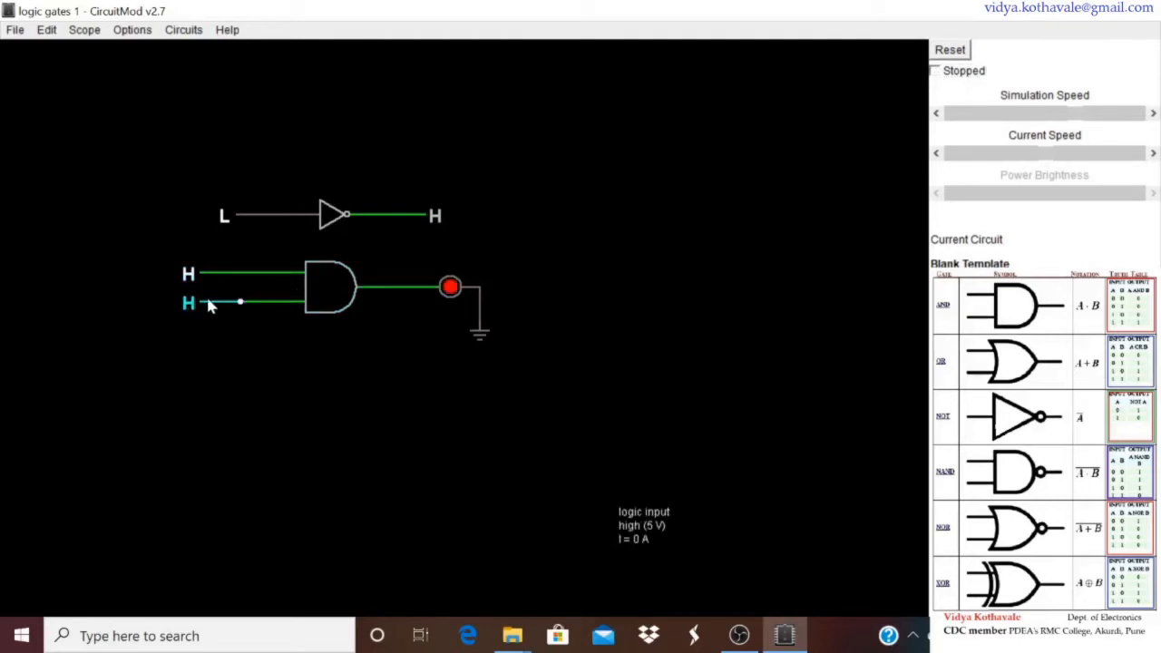
left_click(207, 304)
left_click(207, 272)
left_click(205, 302)
left_click(205, 276)
Step: Place a horizontal OR gate facing right below the AND gate circuit
right_click(296, 383)
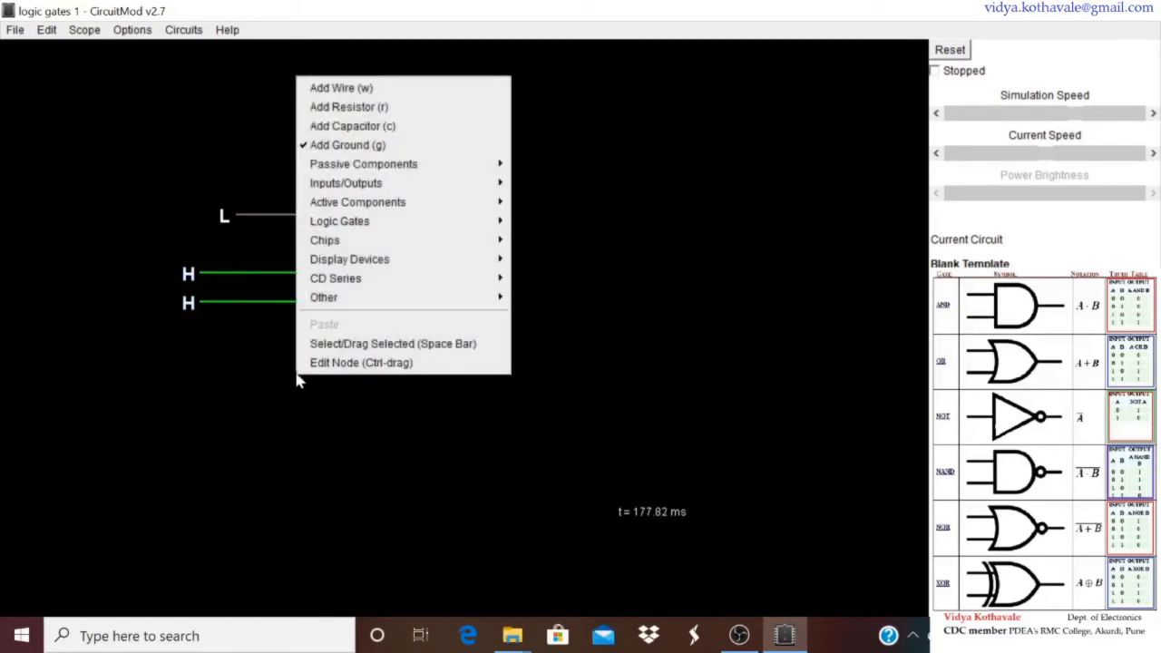
mouse_move(389, 224)
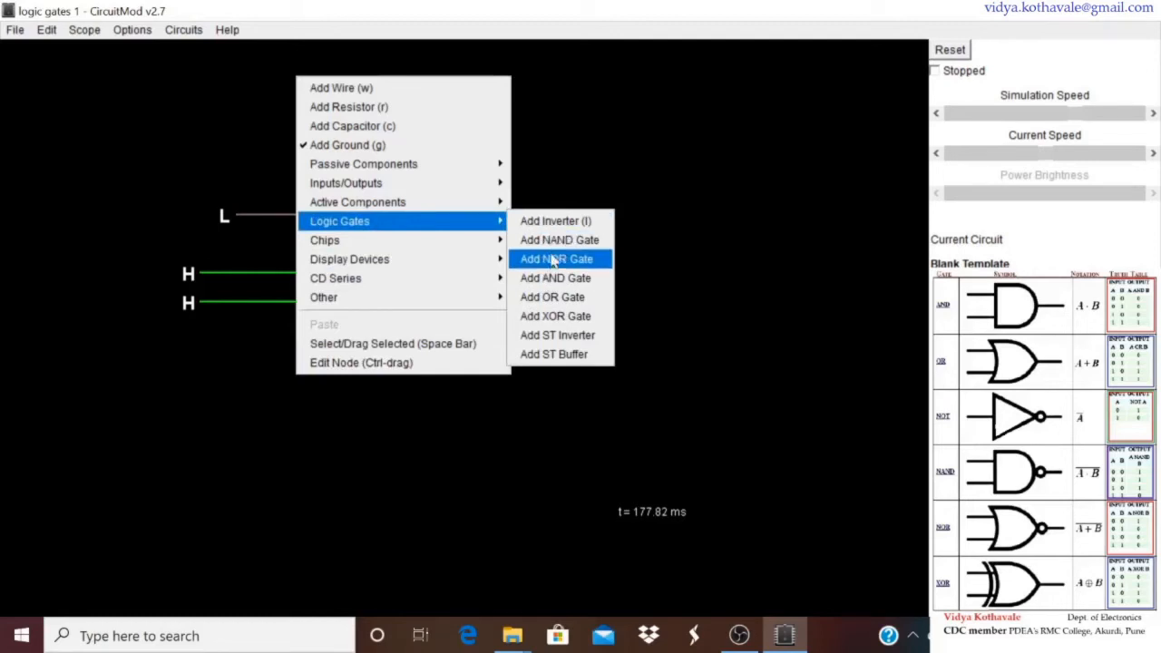
left_click(546, 297)
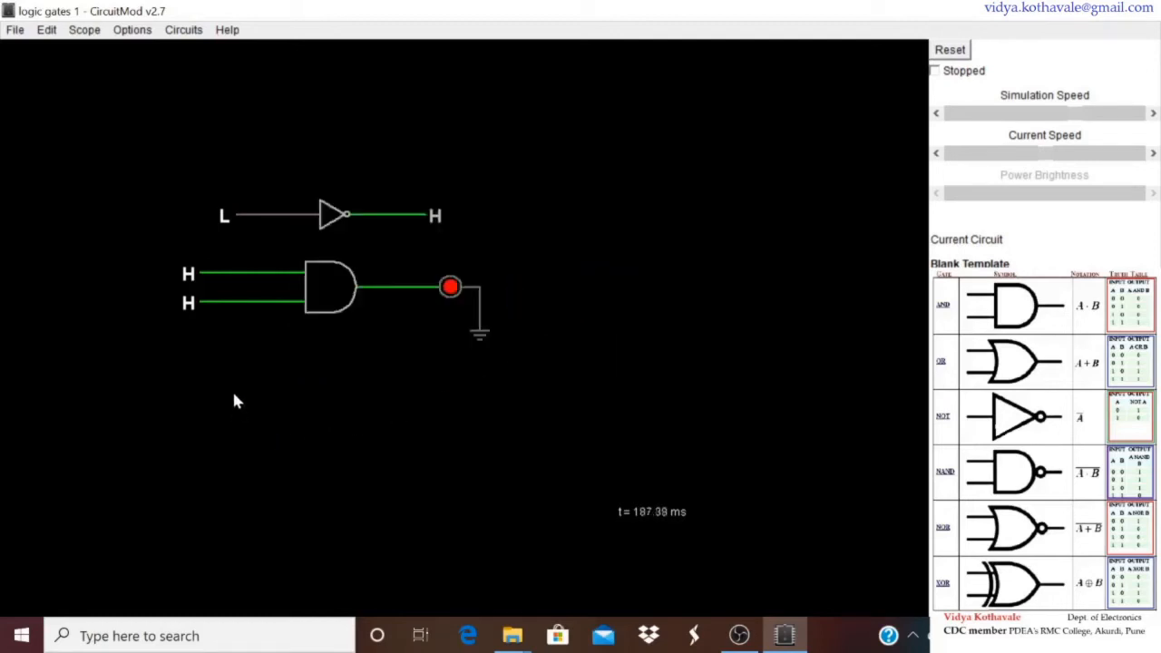
left_click_drag(233, 397, 422, 400)
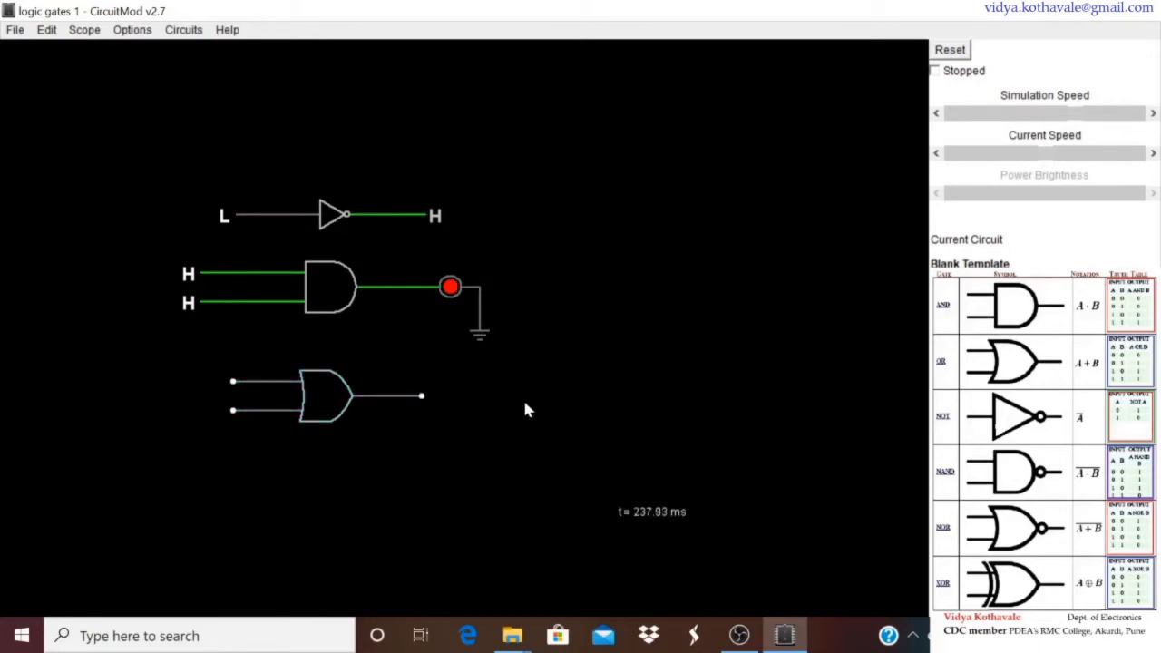
Step: Attach a lamp to the OR gate's output terminal and connect its free end to a ground below
right_click(531, 375)
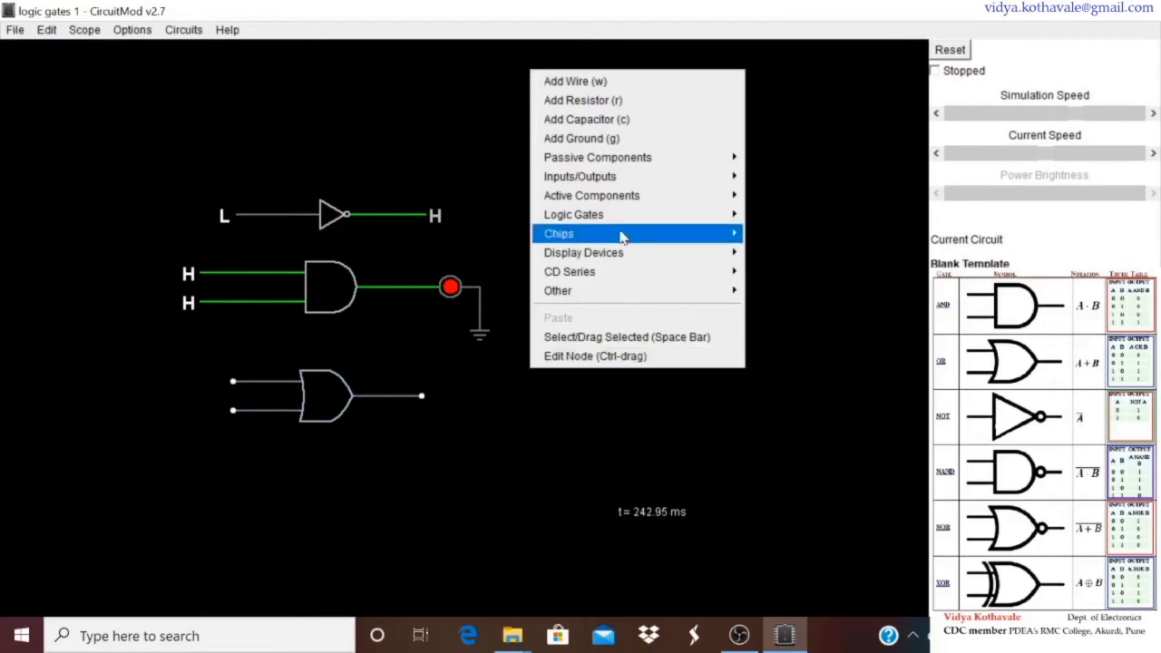
mouse_move(622, 253)
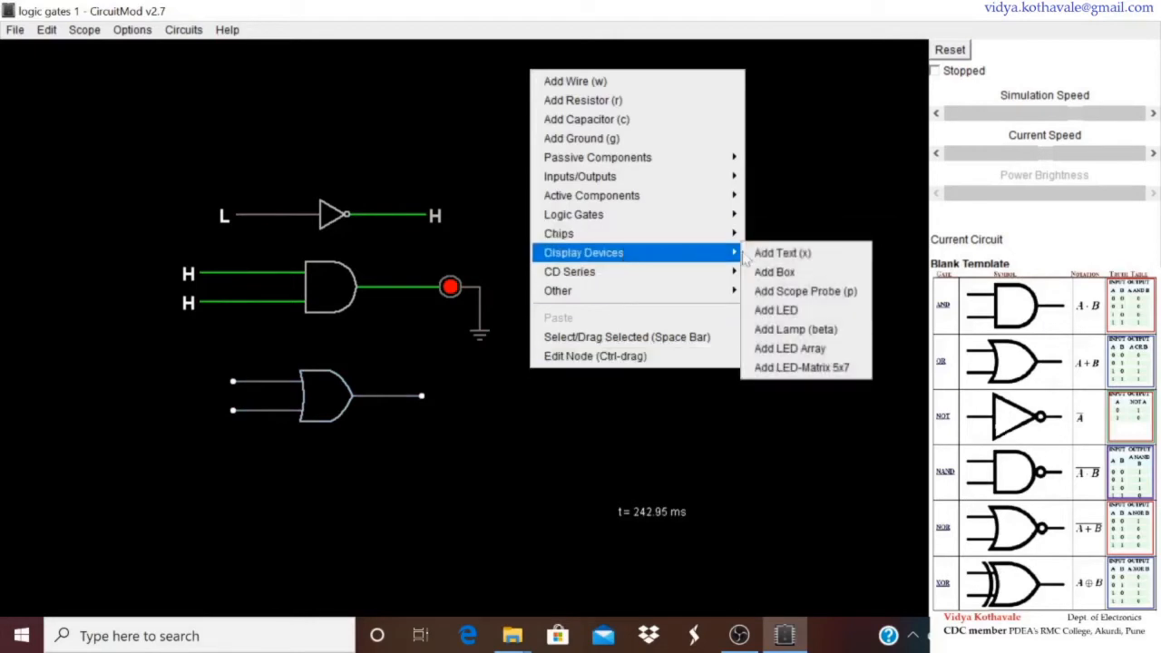
left_click(795, 332)
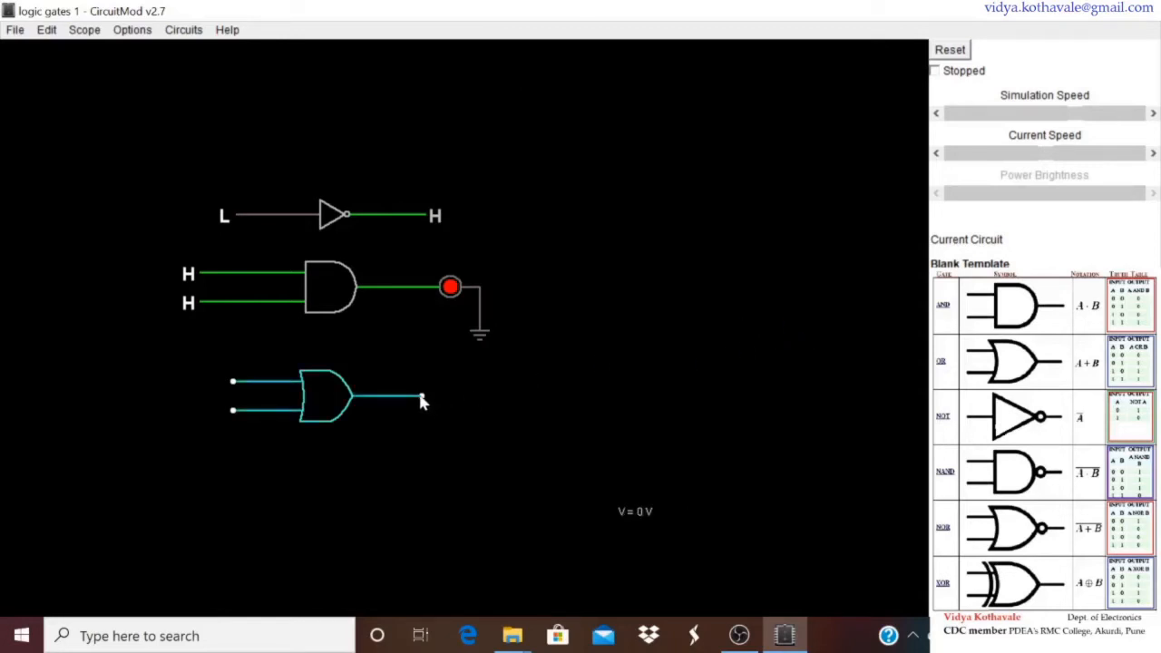
left_click_drag(423, 402, 487, 400)
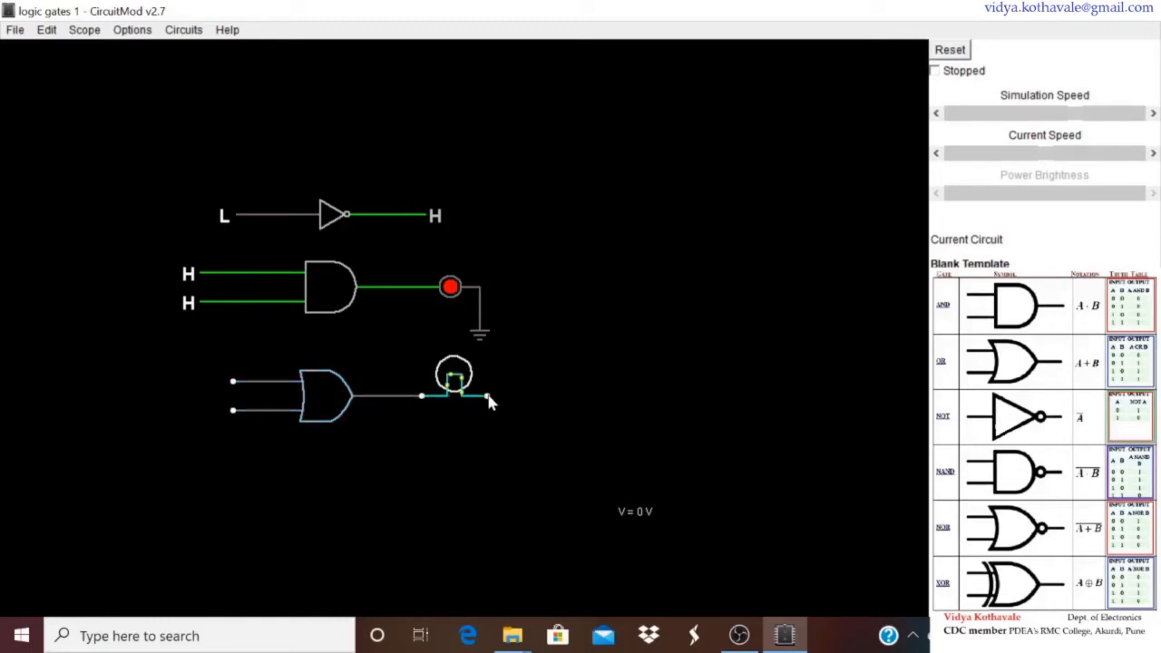
right_click(596, 339)
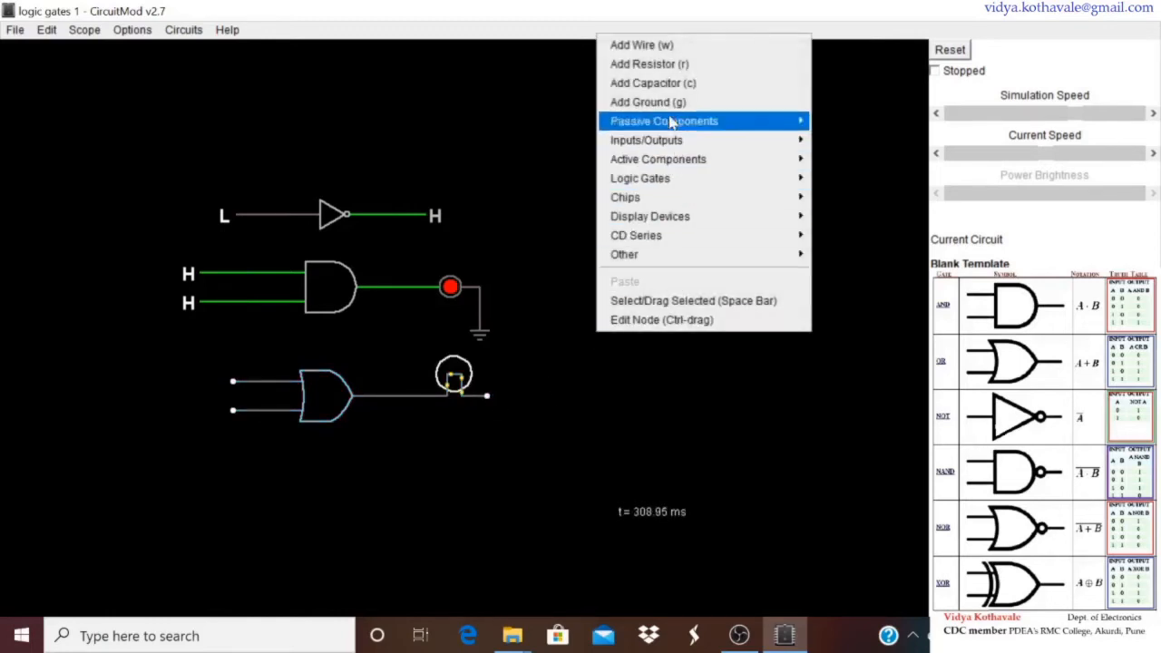
left_click(624, 101)
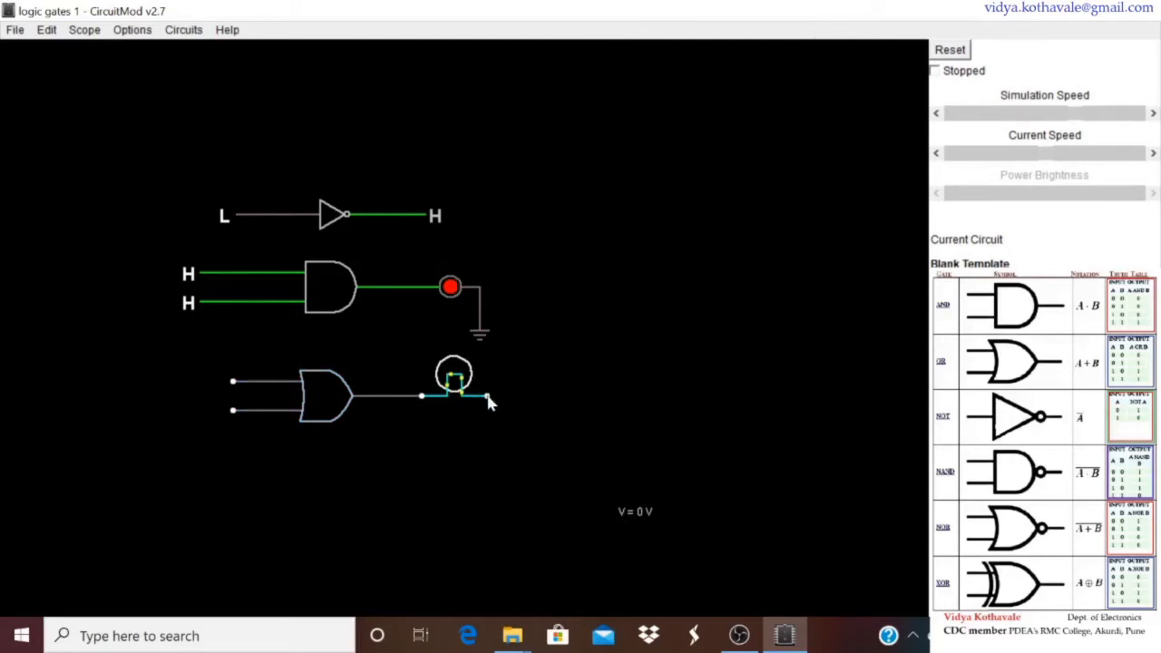
left_click_drag(489, 399, 488, 445)
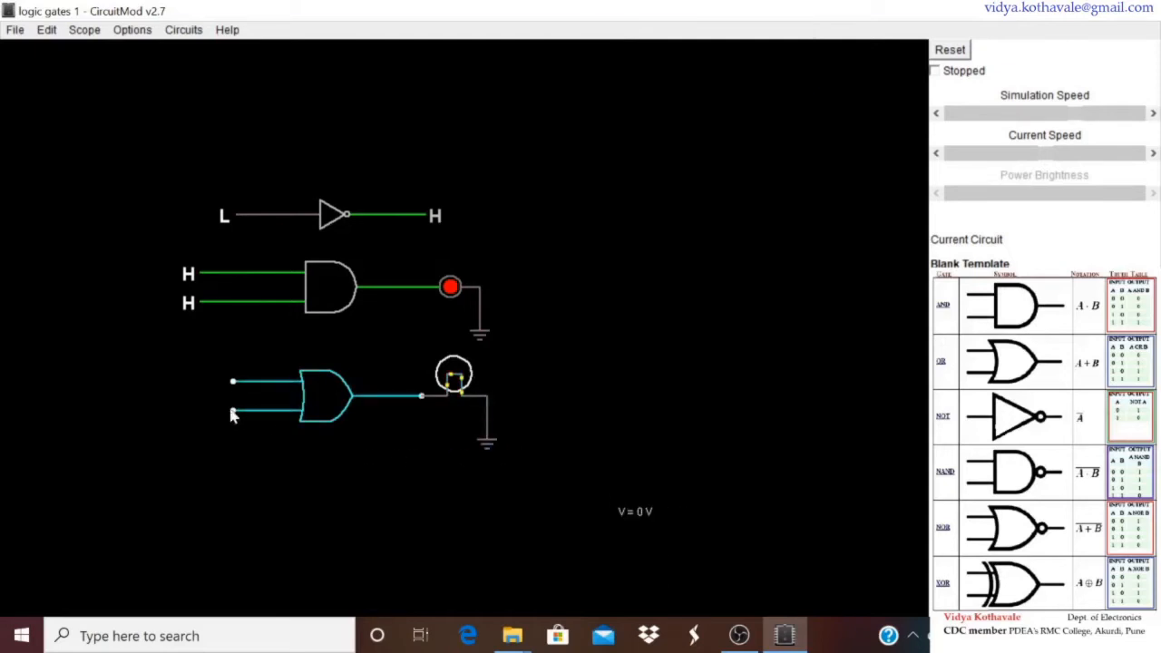
Step: Add a logic input to each of the OR gate's two input terminals
right_click(303, 454)
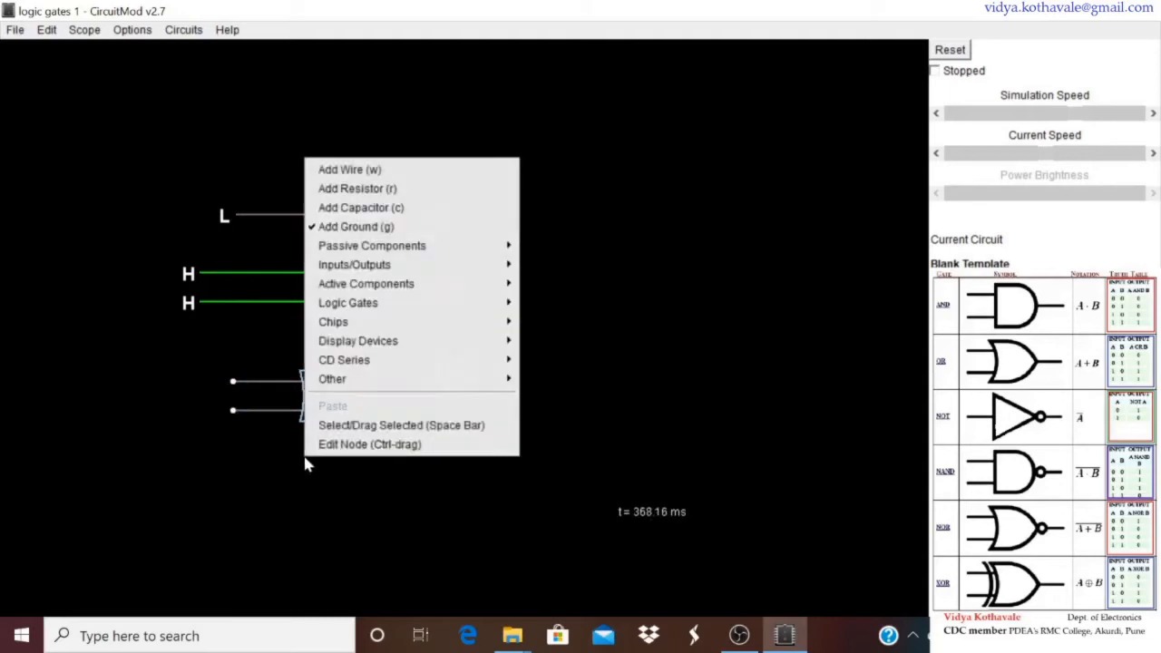
mouse_move(388, 269)
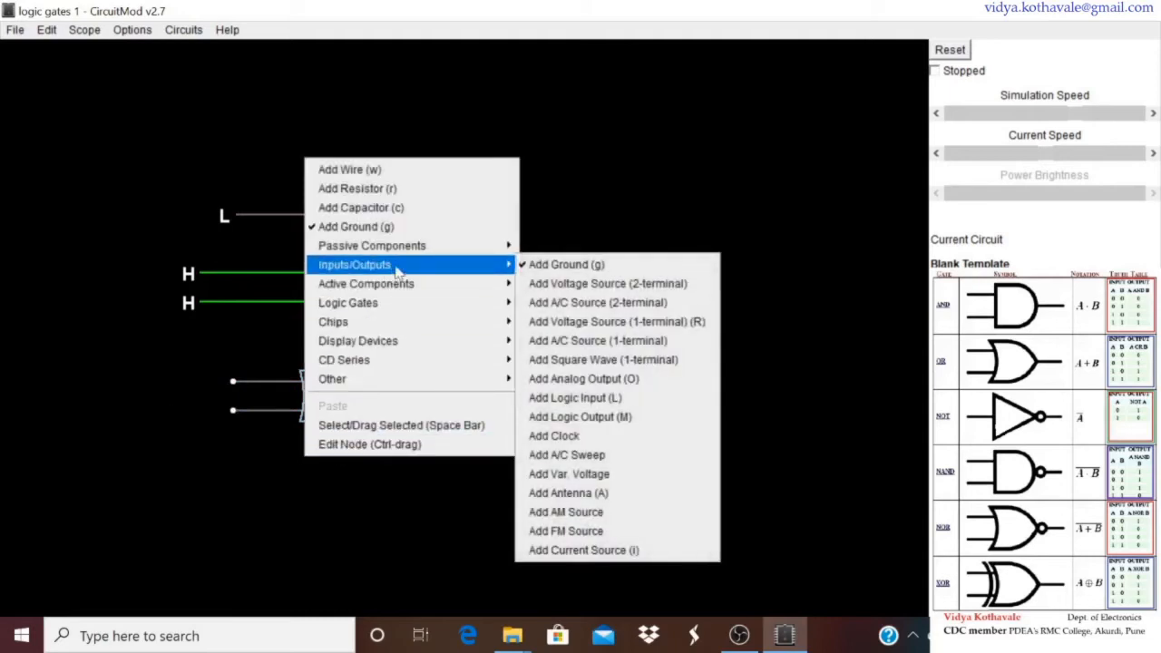
left_click(573, 399)
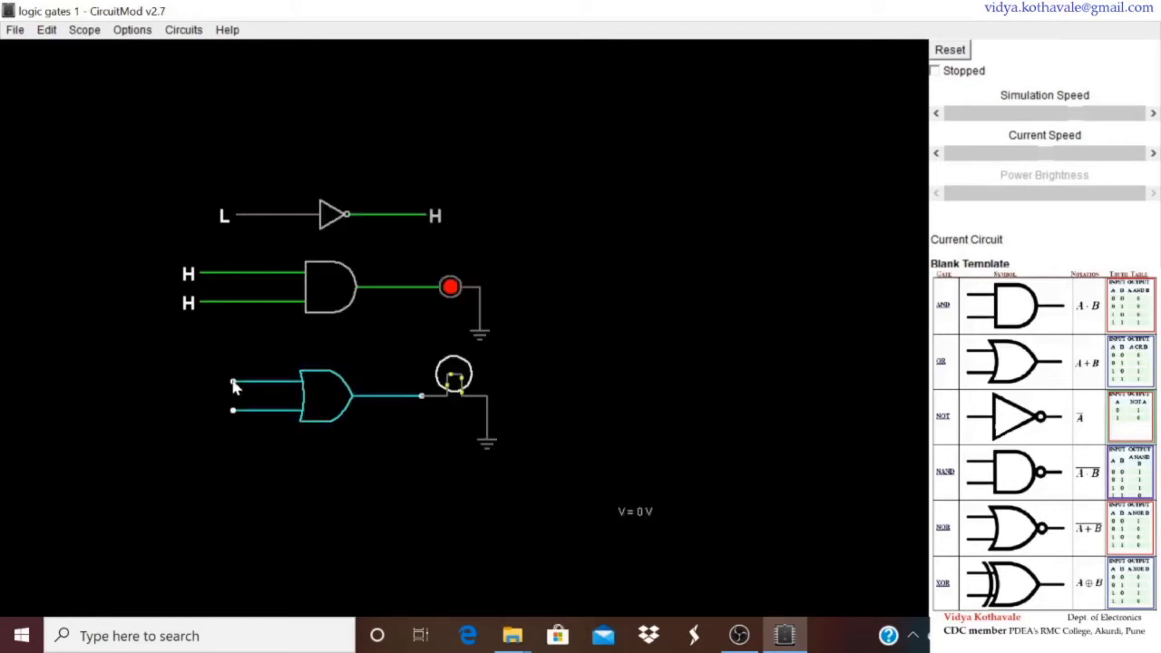
left_click_drag(233, 382, 176, 381)
left_click_drag(233, 415, 176, 410)
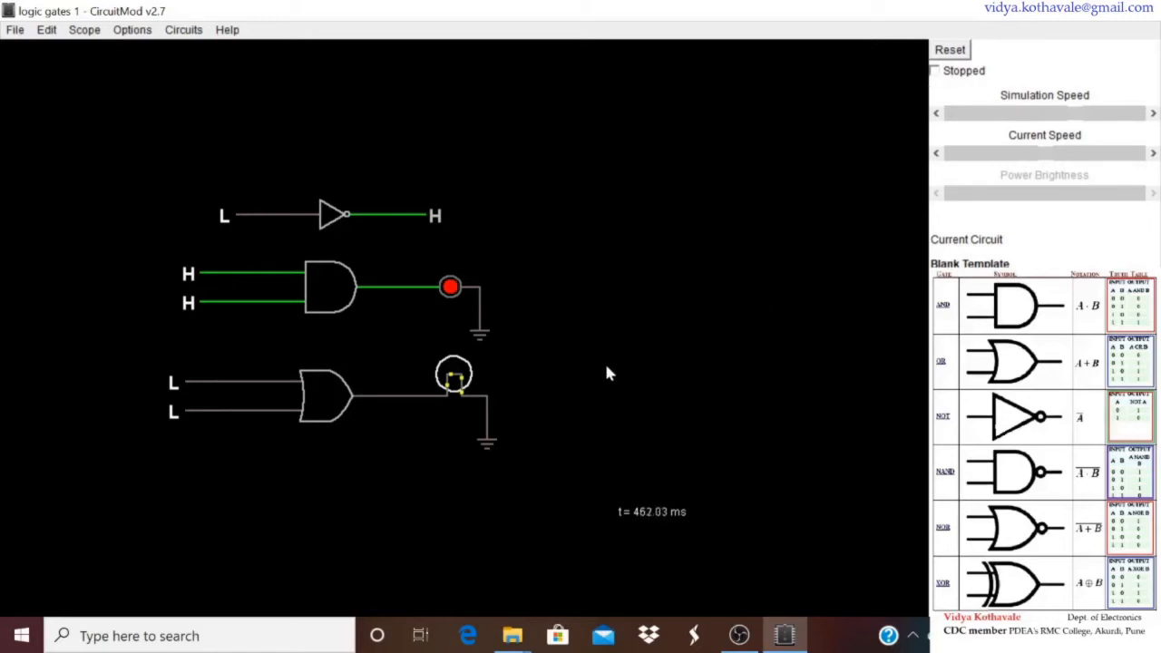
Step: Toggle the OR gate's two logic inputs through their high and low combinations to test the lamp
left_click(195, 379)
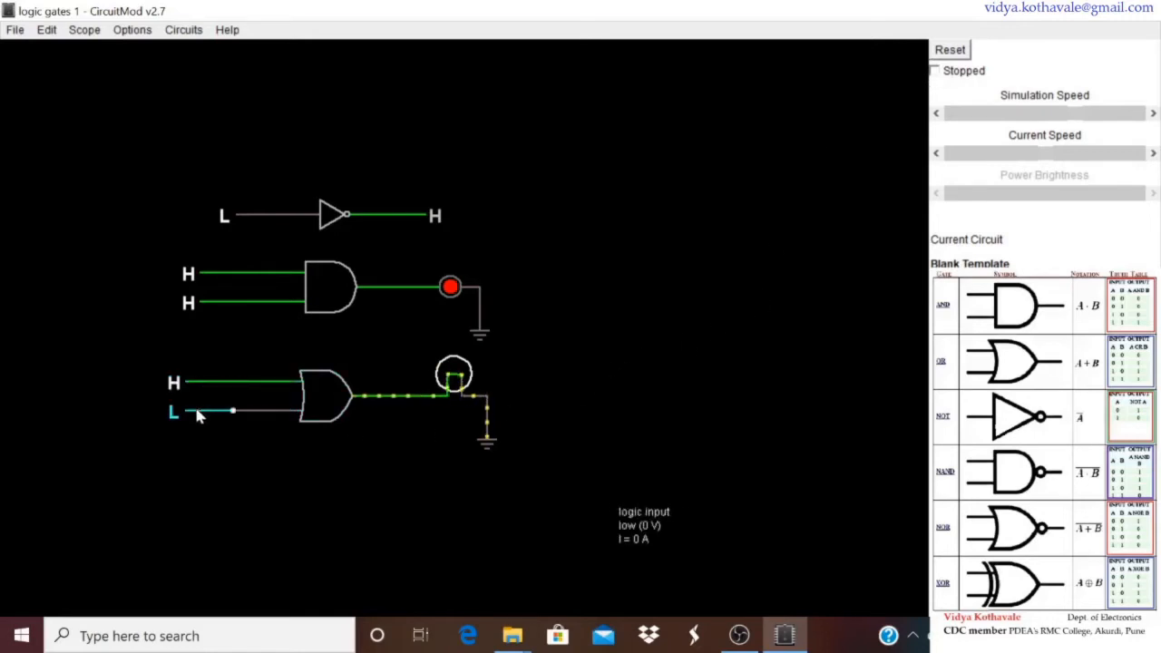
left_click(196, 411)
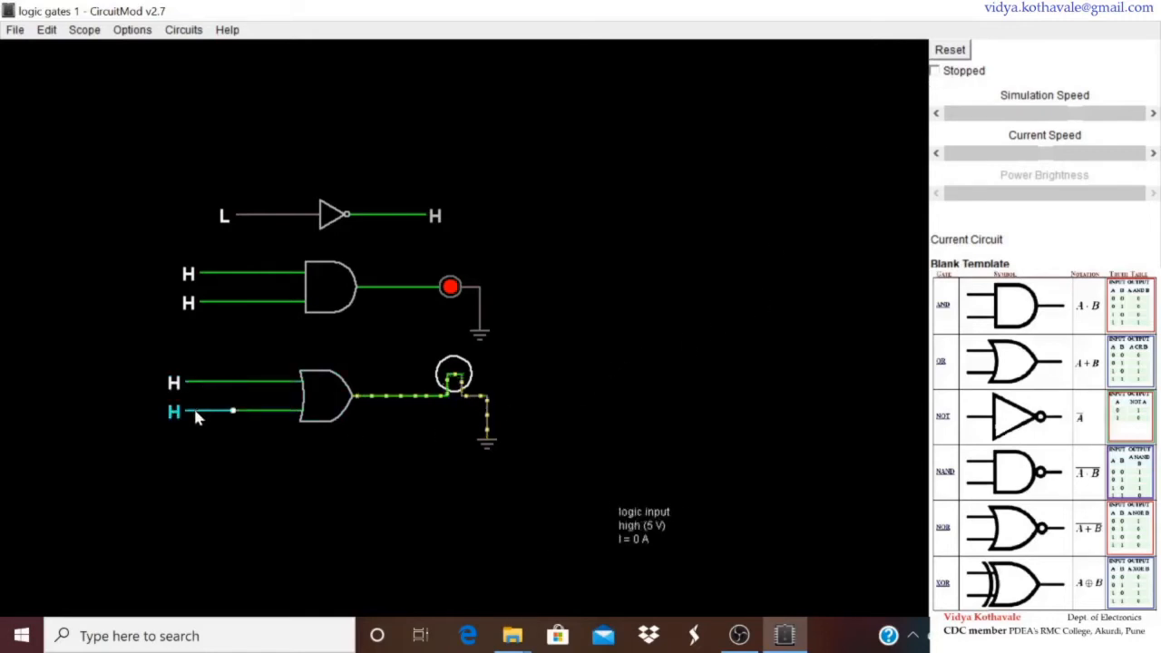
left_click(196, 379)
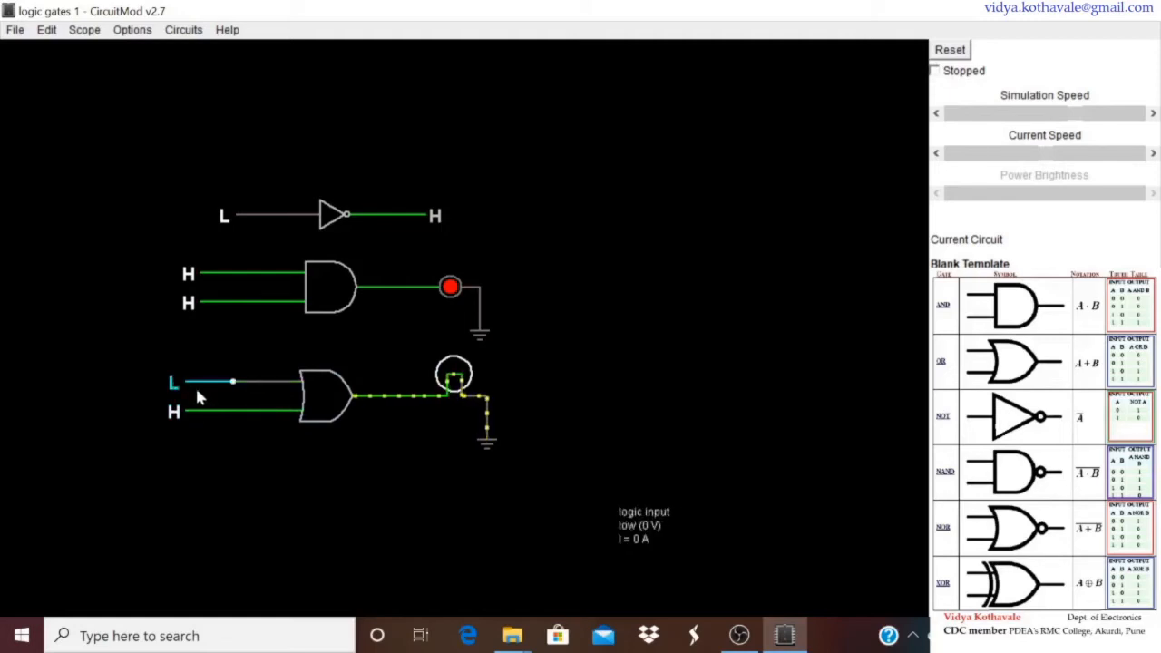
left_click(197, 410)
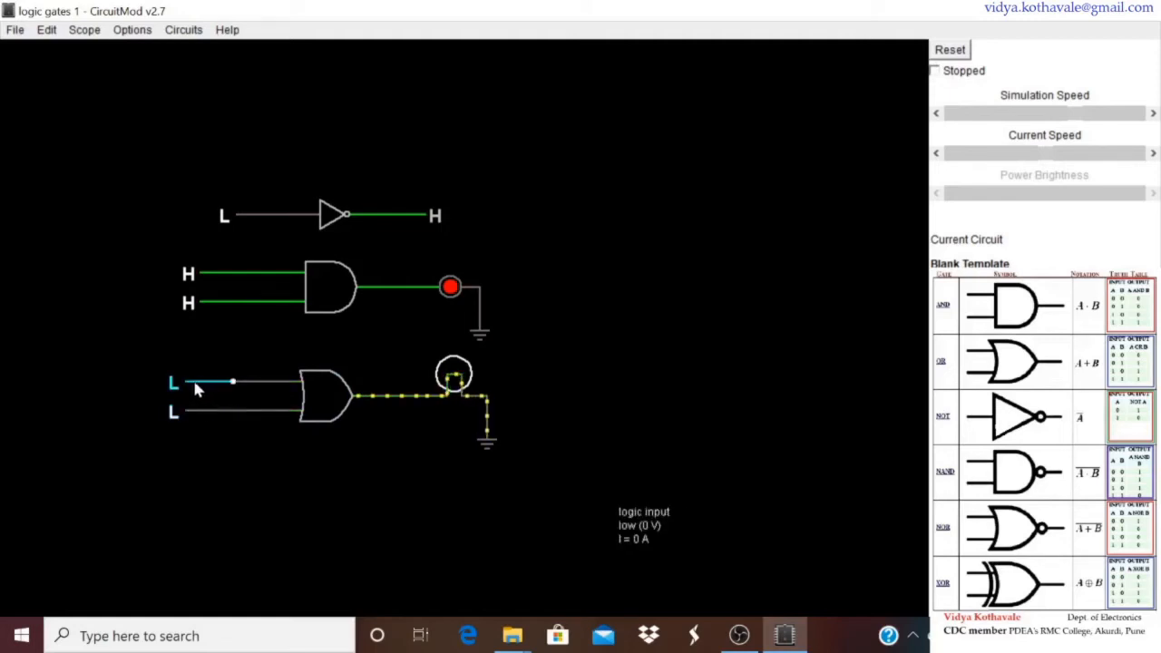
left_click(193, 379)
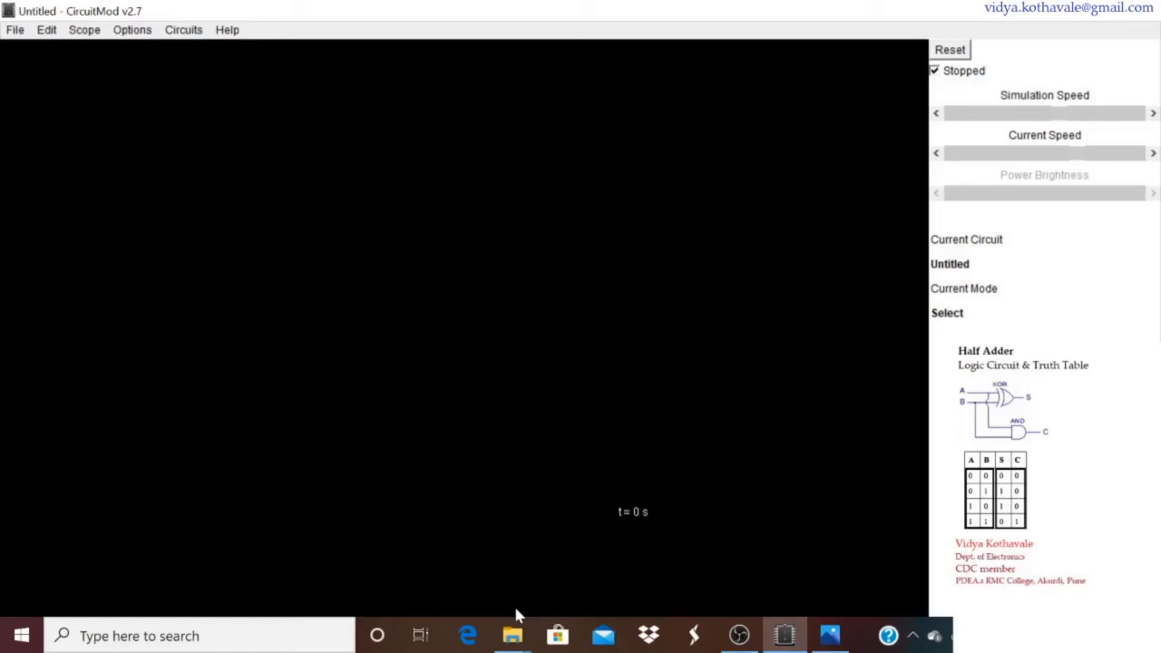
Step: Place a horizontal XOR gate facing right in the empty circuit and an AND gate directly below it
right_click(441, 262)
mouse_move(506, 408)
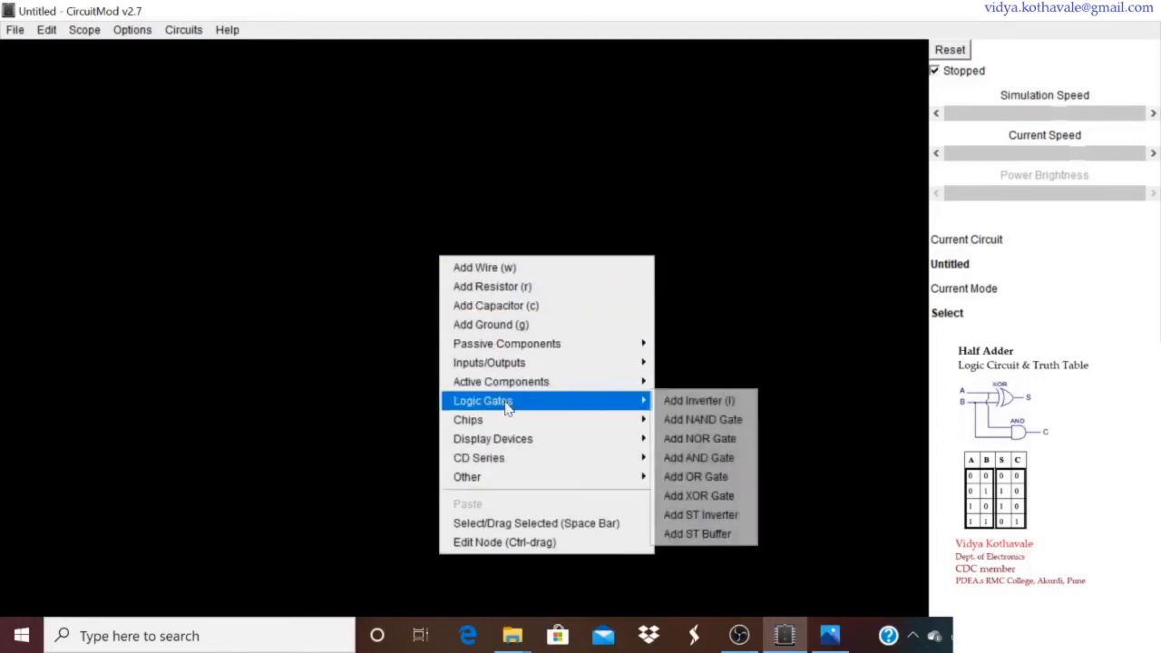
left_click(706, 496)
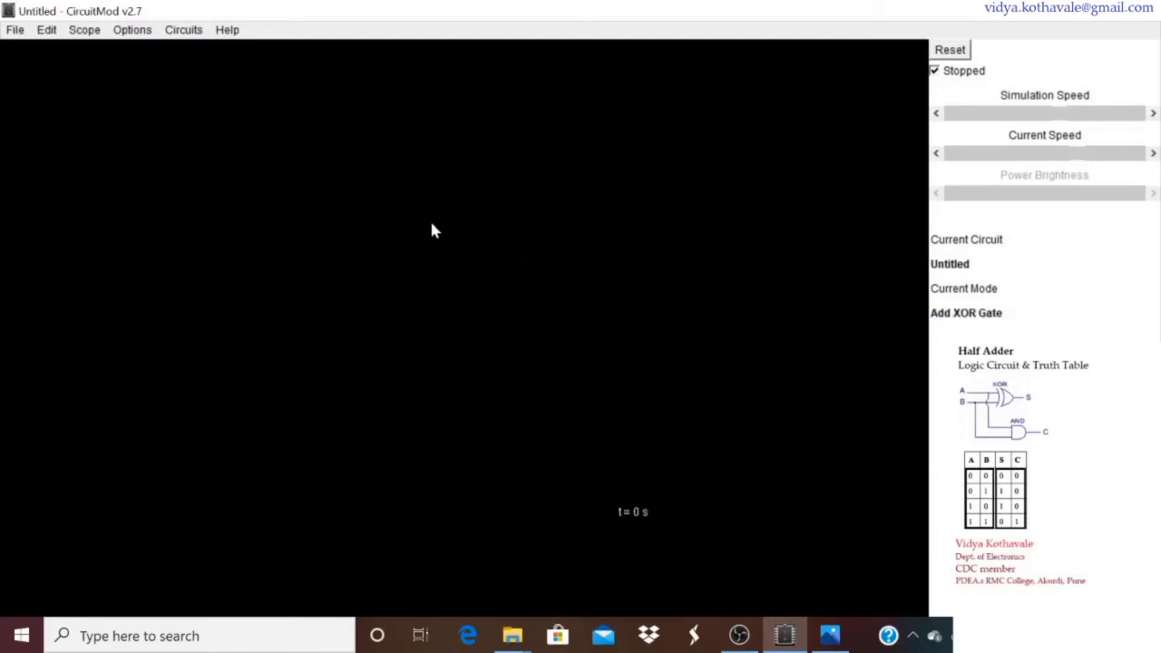
left_click_drag(432, 231, 538, 231)
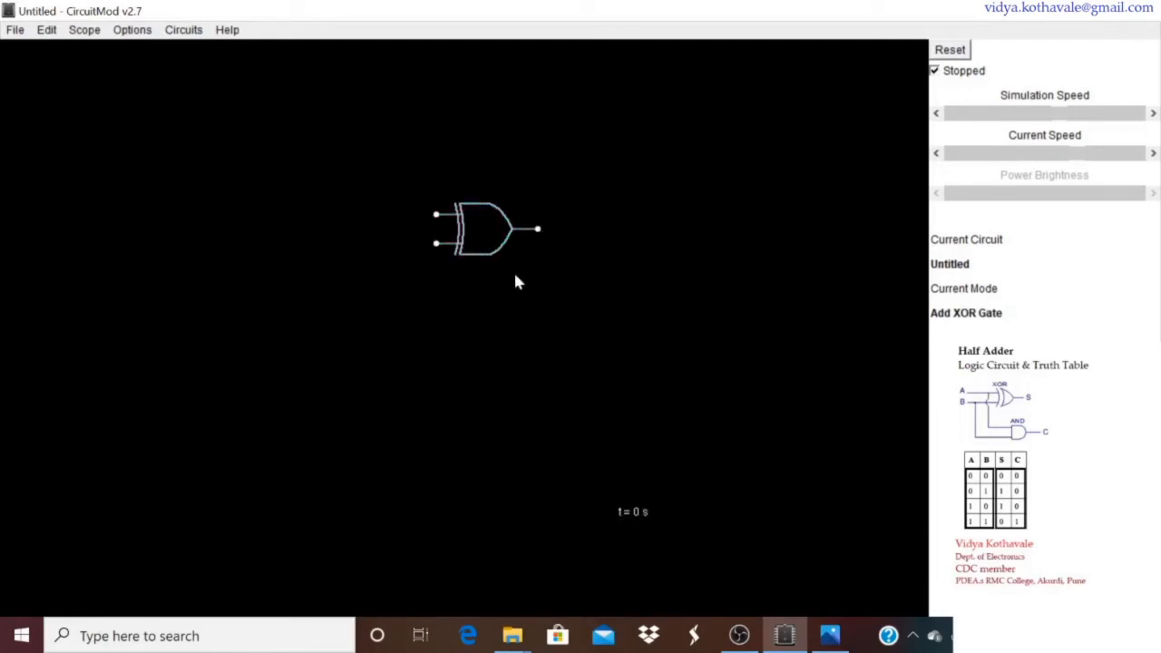
right_click(485, 312)
mouse_move(555, 458)
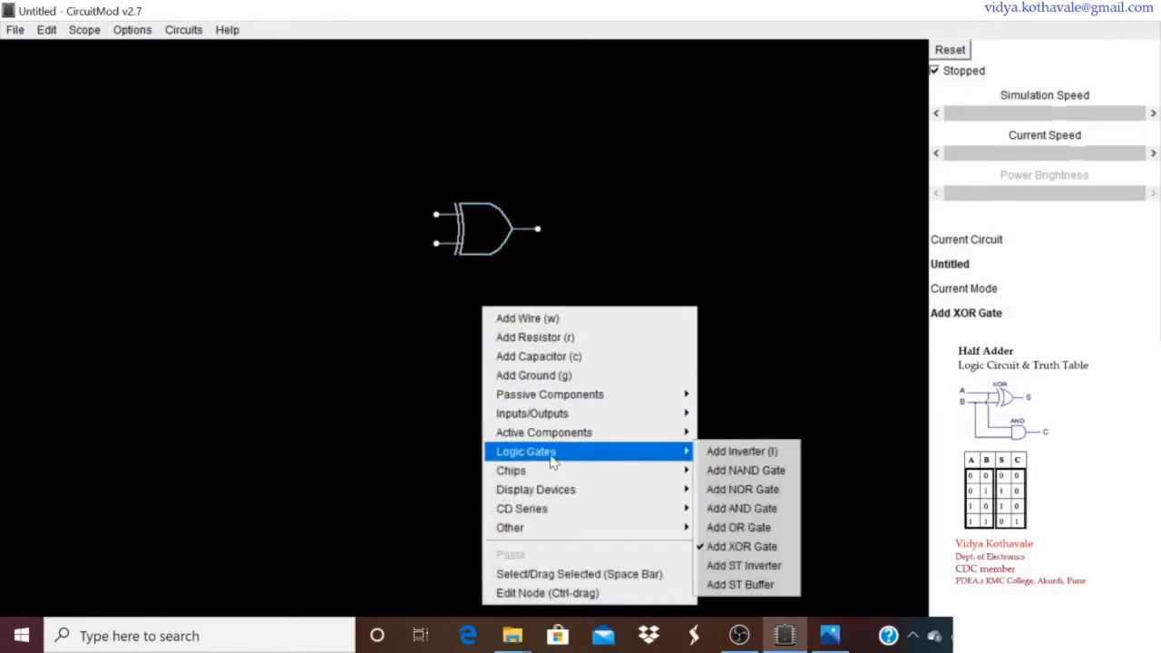
left_click(741, 508)
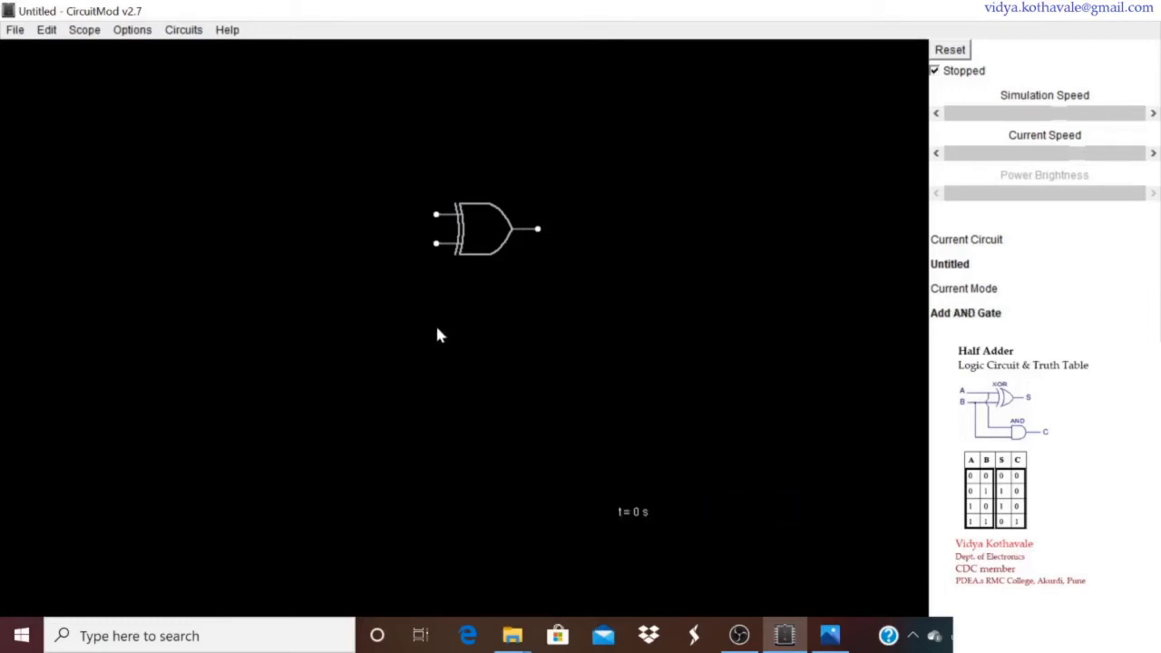
left_click_drag(437, 335, 539, 337)
Step: Draw long wires leftward from both XOR gate inputs and short wires leftward from both AND gate inputs, the lower one longer
right_click(651, 280)
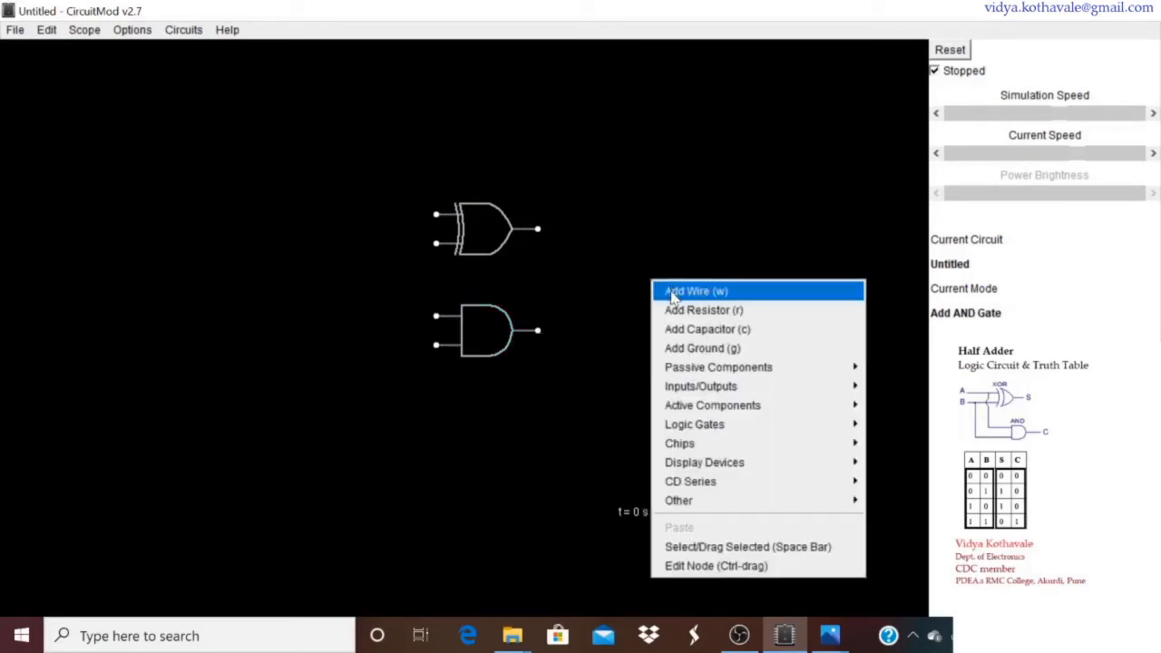
left_click(672, 296)
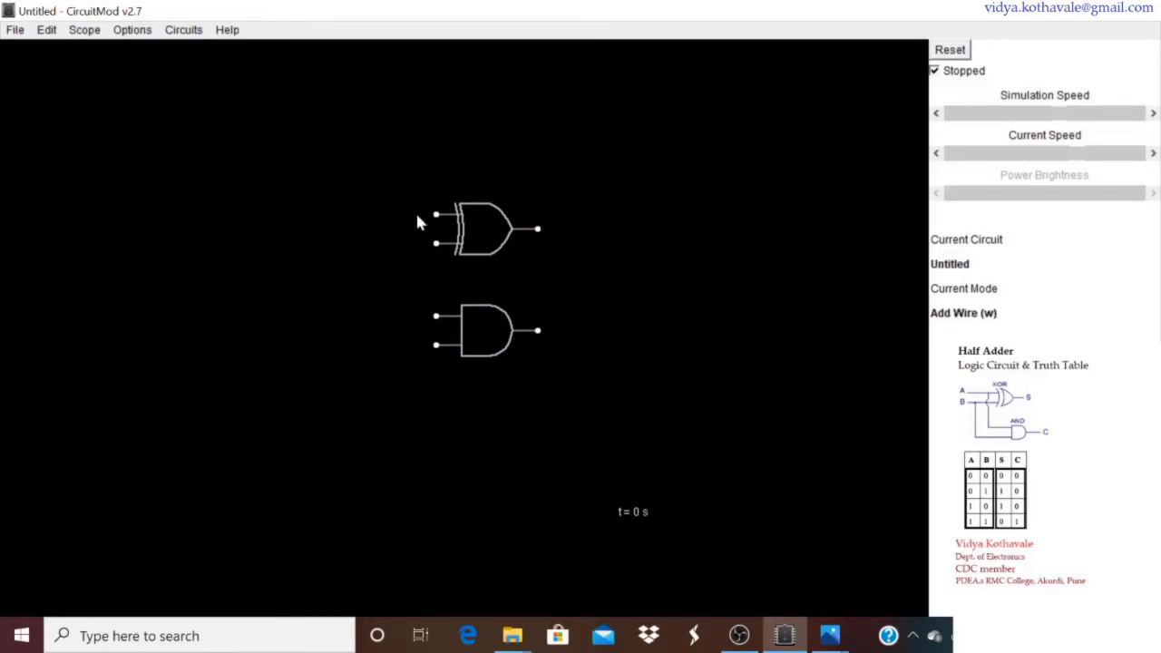
left_click_drag(438, 216, 309, 215)
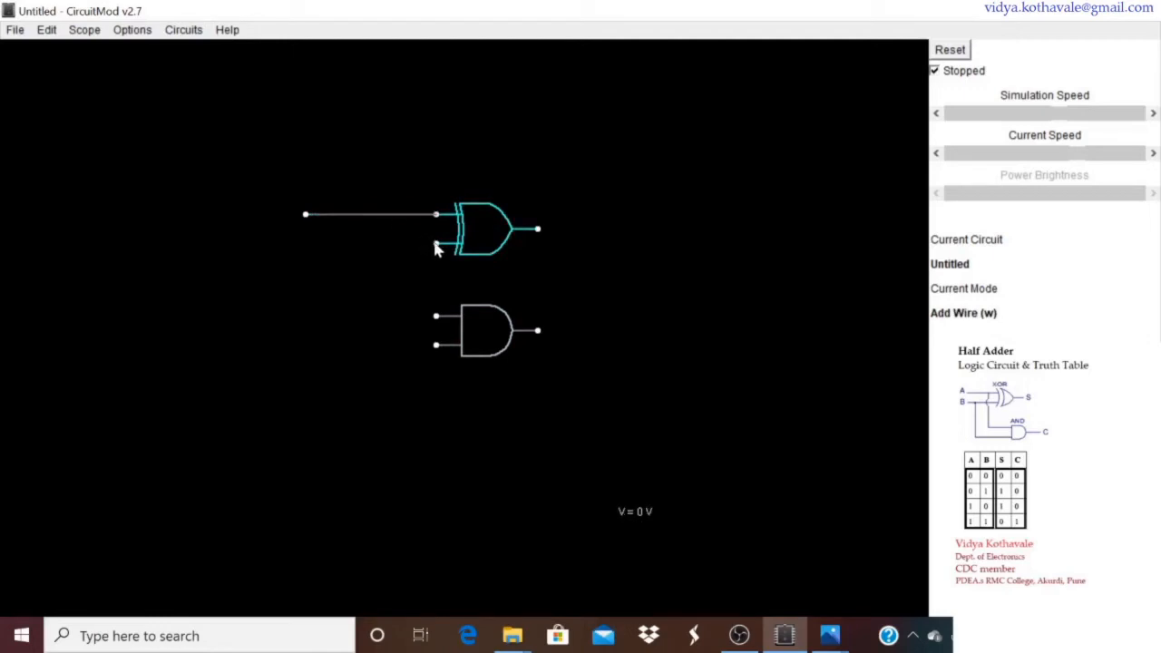
left_click_drag(436, 245, 307, 245)
left_click_drag(435, 316, 392, 345)
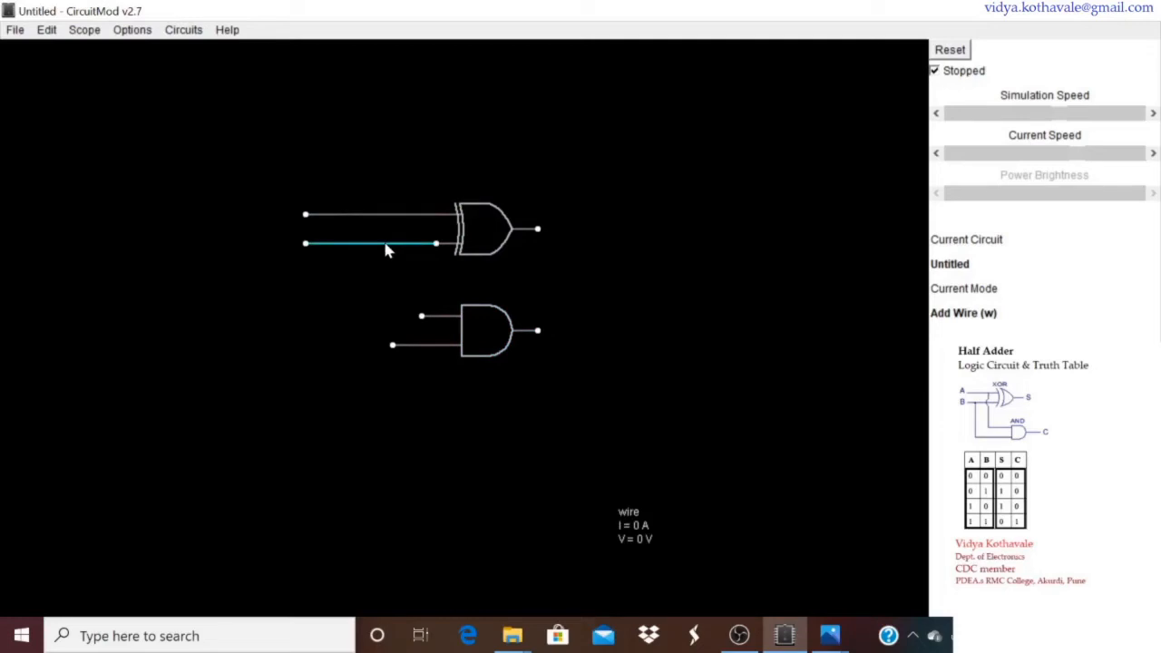
Step: Replace the XOR gate's lower input wire with a short one and wire it down to the AND gate's upper input
key("Delete")
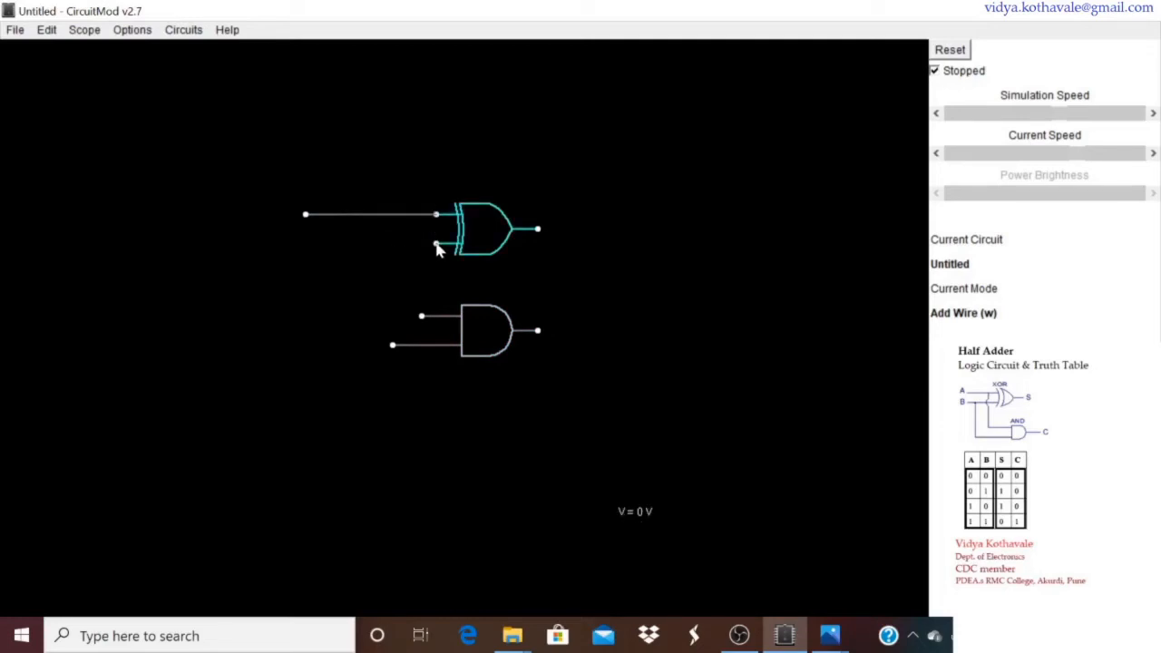
left_click_drag(436, 245, 414, 244)
left_click_drag(420, 316, 408, 317)
left_click_drag(407, 245, 407, 316)
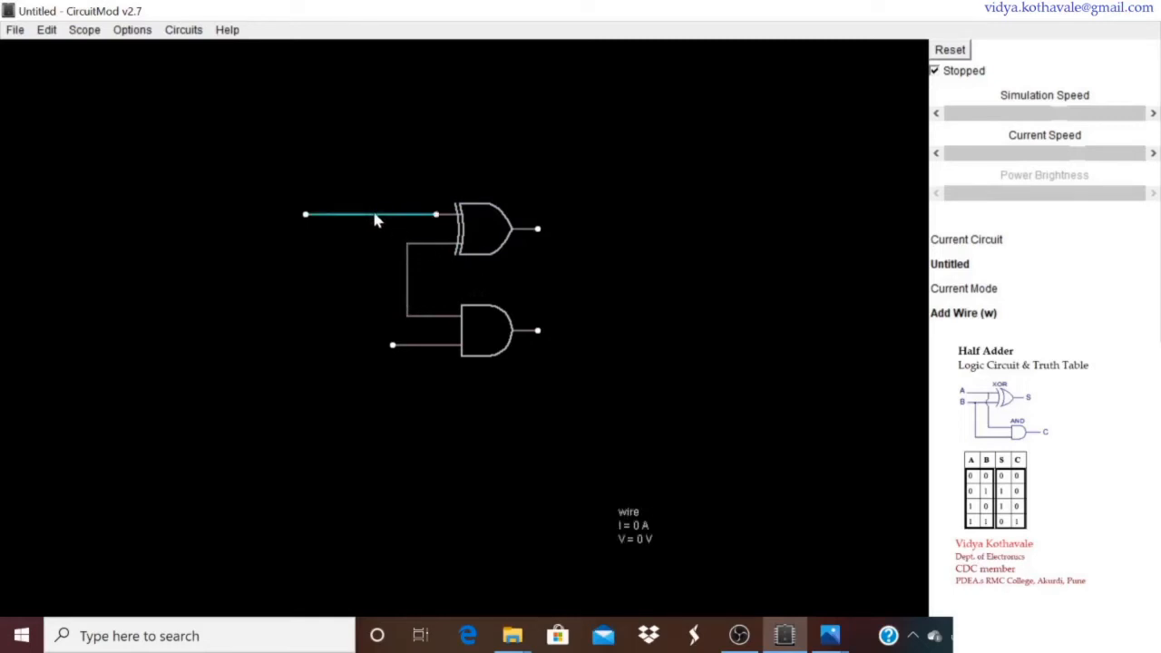
Step: Replace the XOR gate's upper input wire with one running to the AND gate's lower input, and extend both input lines leftward from their junctions
key("Delete")
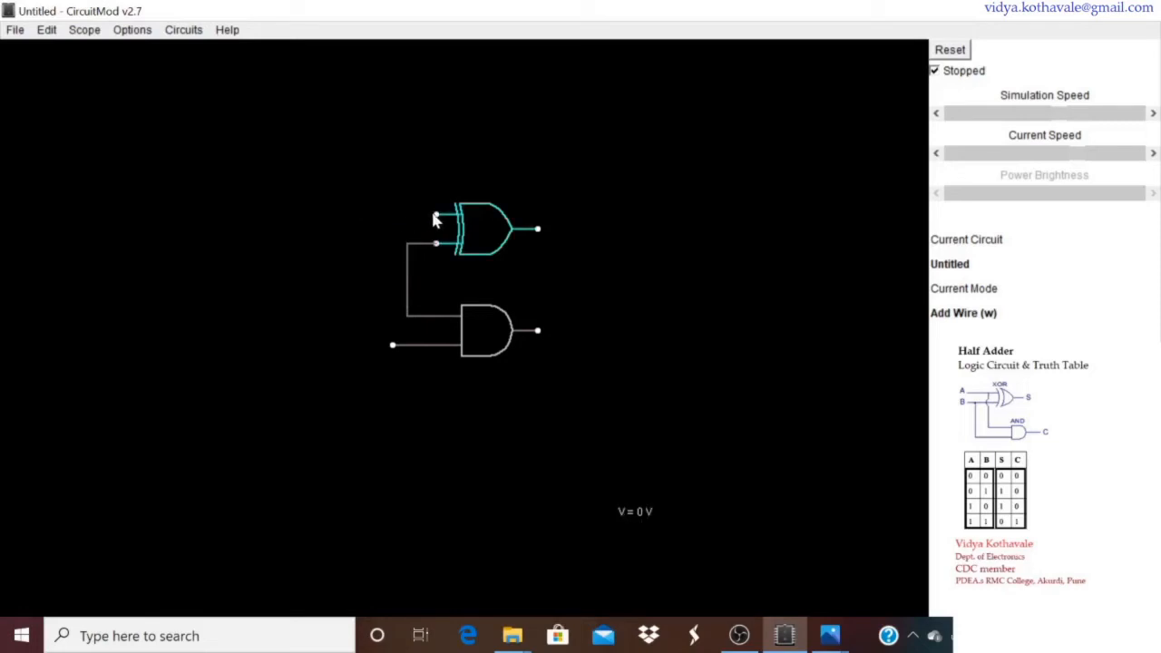
mouse_move(437, 215)
left_mouse_down()
mouse_move(391, 215)
mouse_move(390, 345)
left_mouse_up()
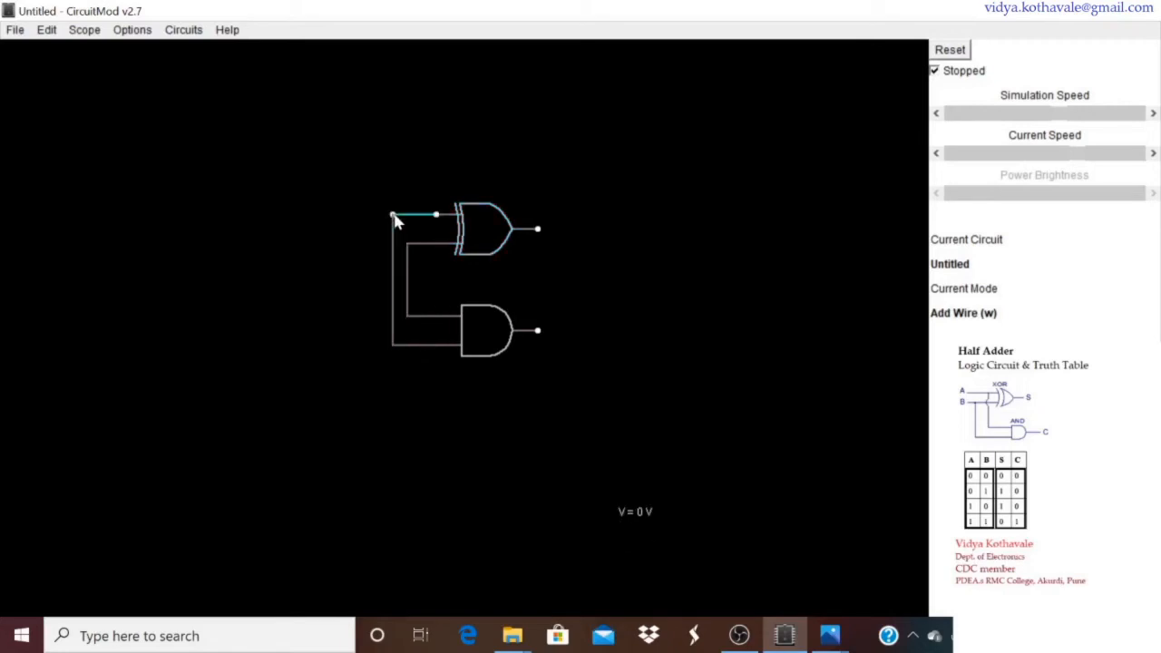
left_click_drag(393, 215, 319, 215)
left_click_drag(408, 244, 322, 245)
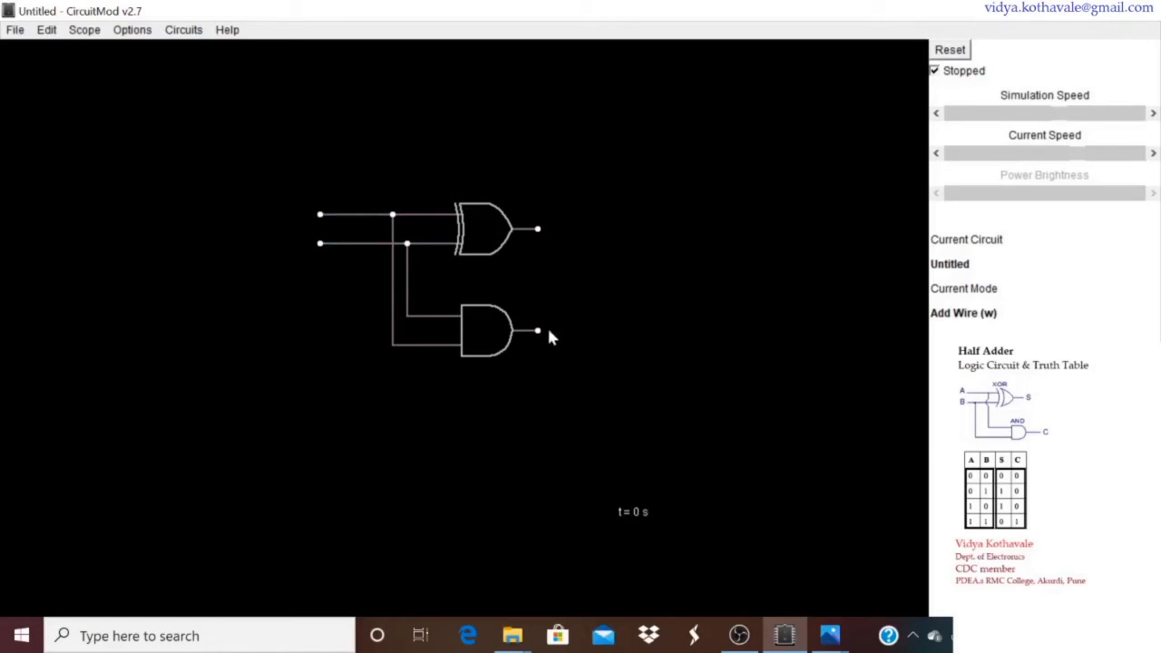
Step: Add a logic input to the free end of each of the two half adder input lines
right_click(684, 306)
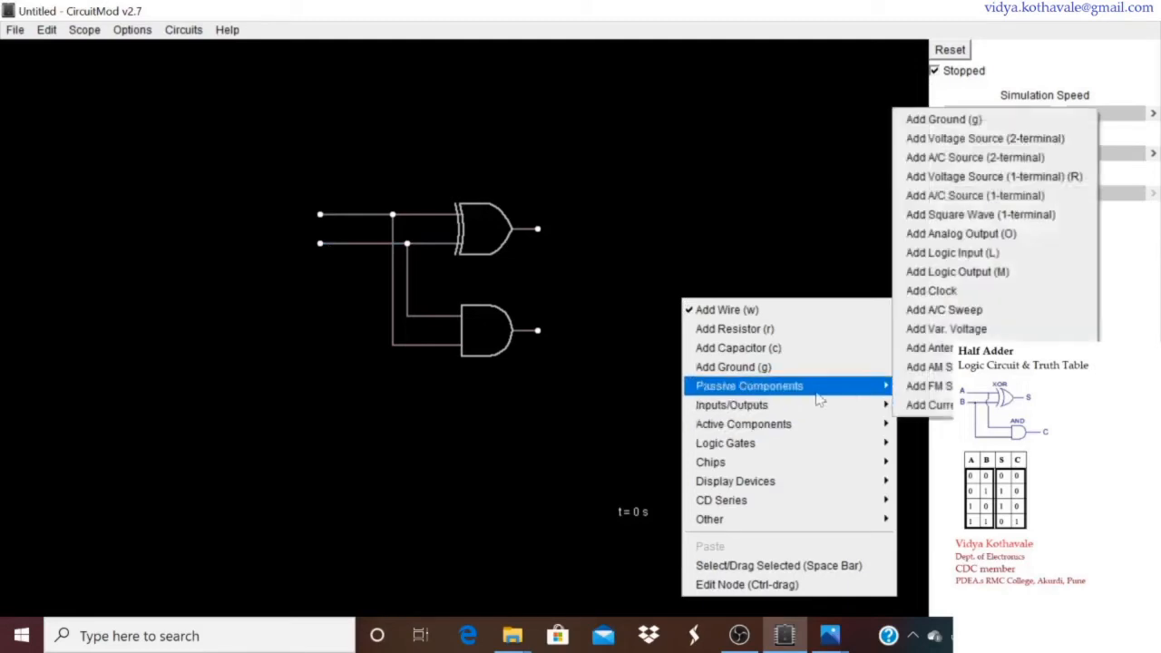
left_click(918, 254)
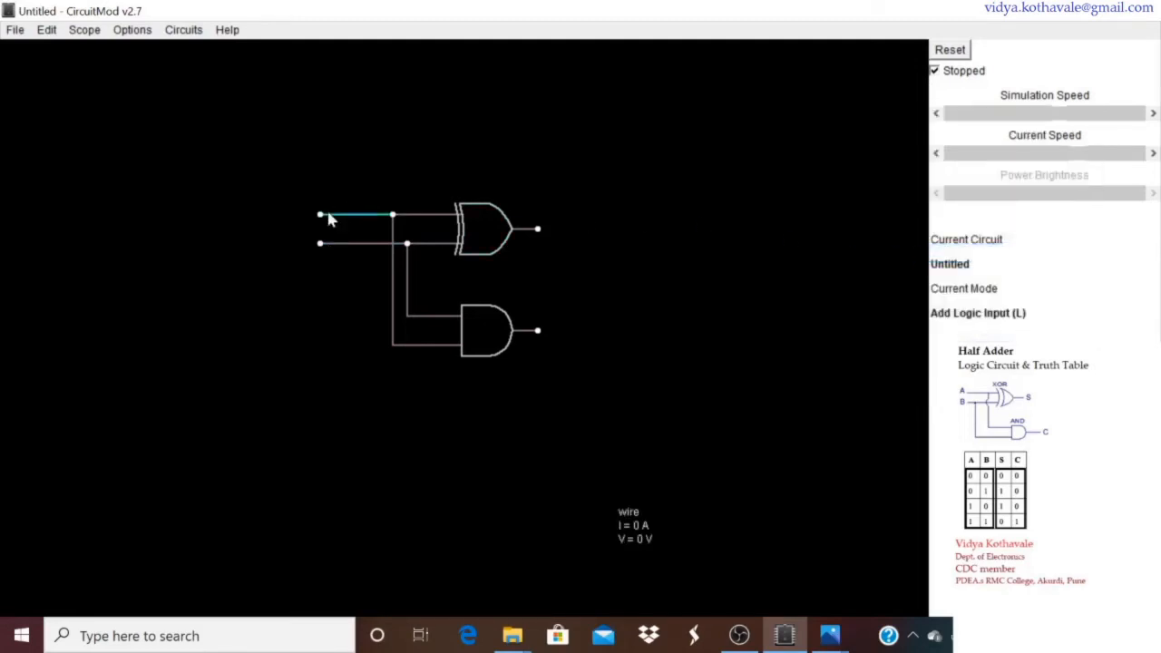
left_click_drag(320, 218, 273, 217)
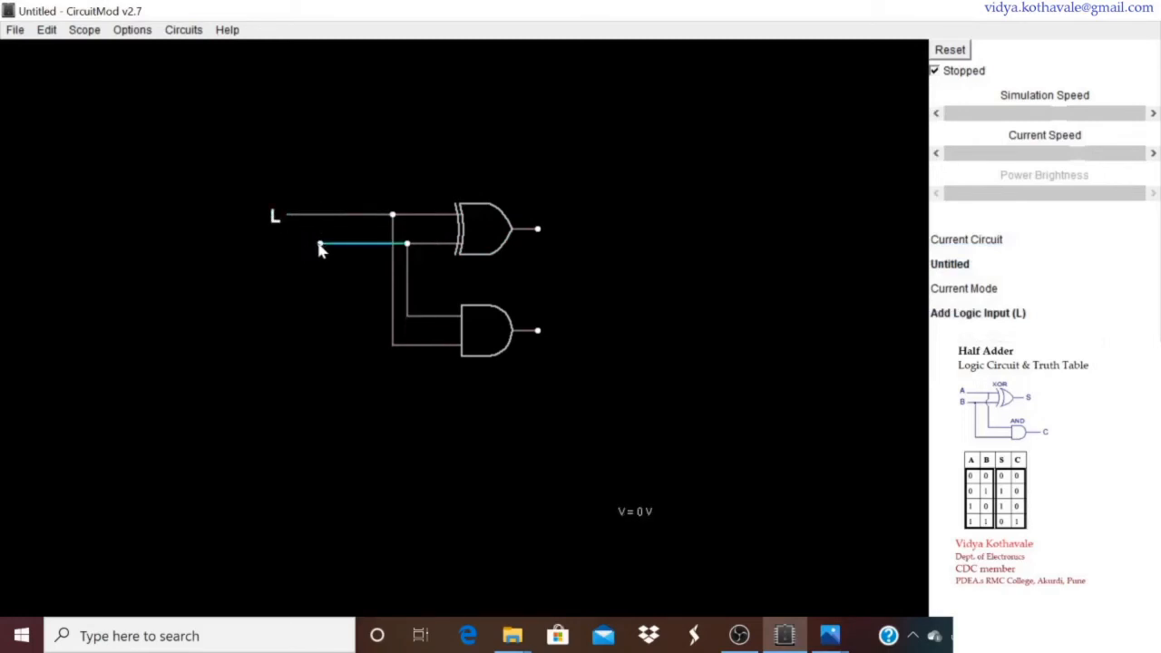
left_click_drag(320, 244, 280, 244)
Step: Add a logic output to the output of the XOR gate and another to the output of the AND gate
right_click(718, 296)
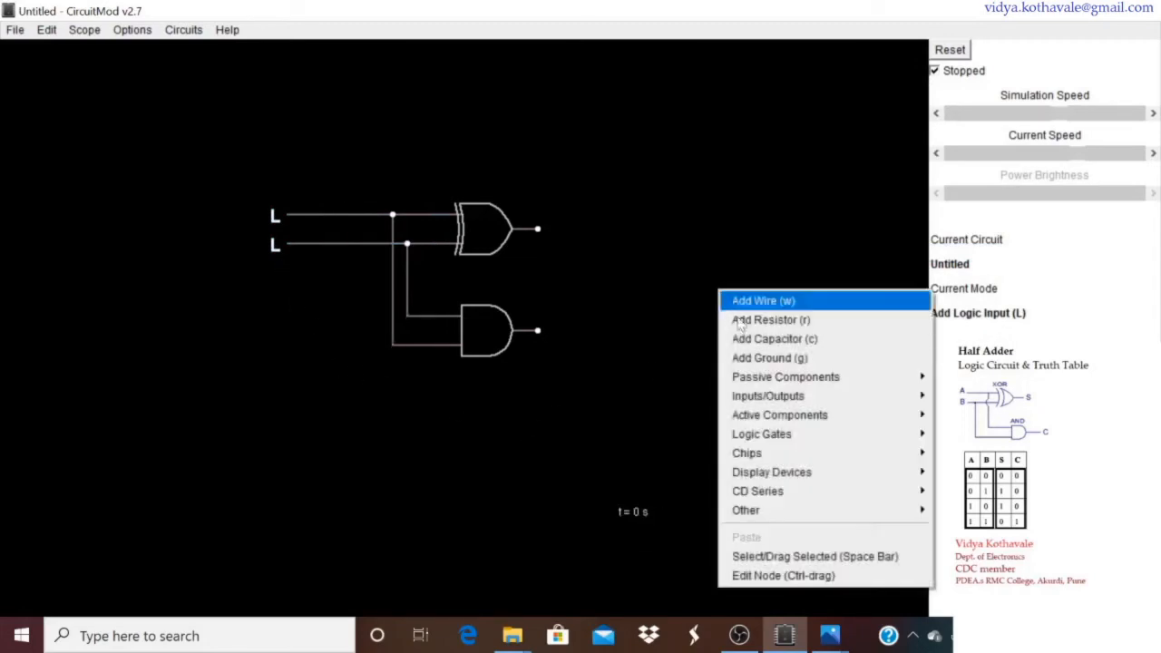
mouse_move(774, 404)
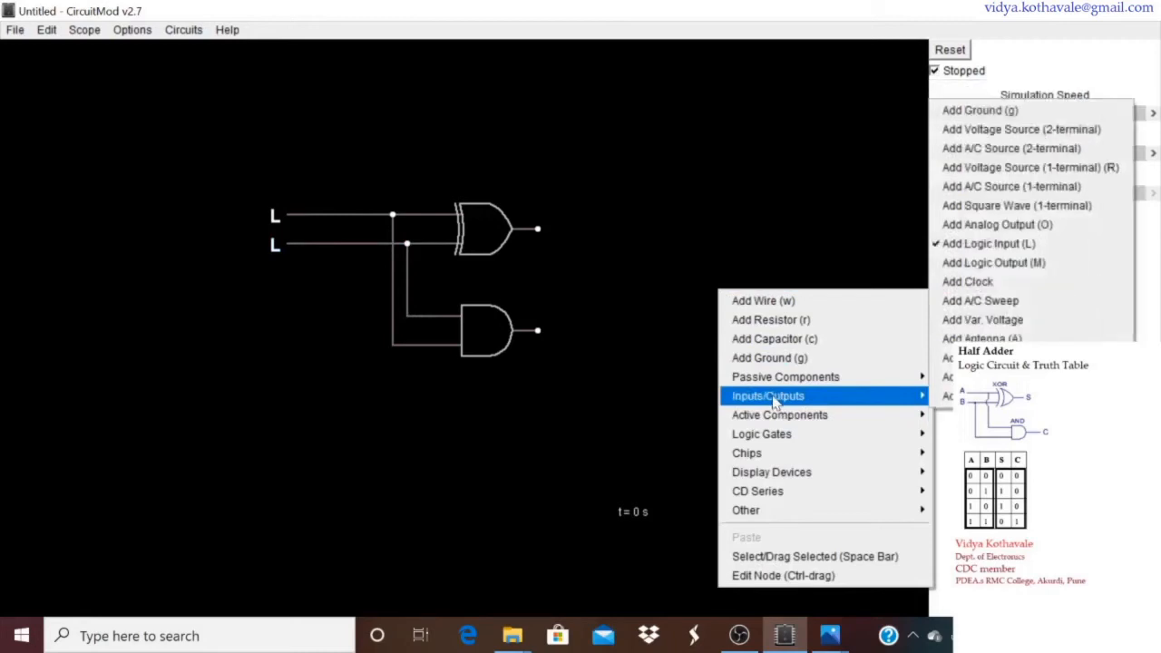
left_click(974, 265)
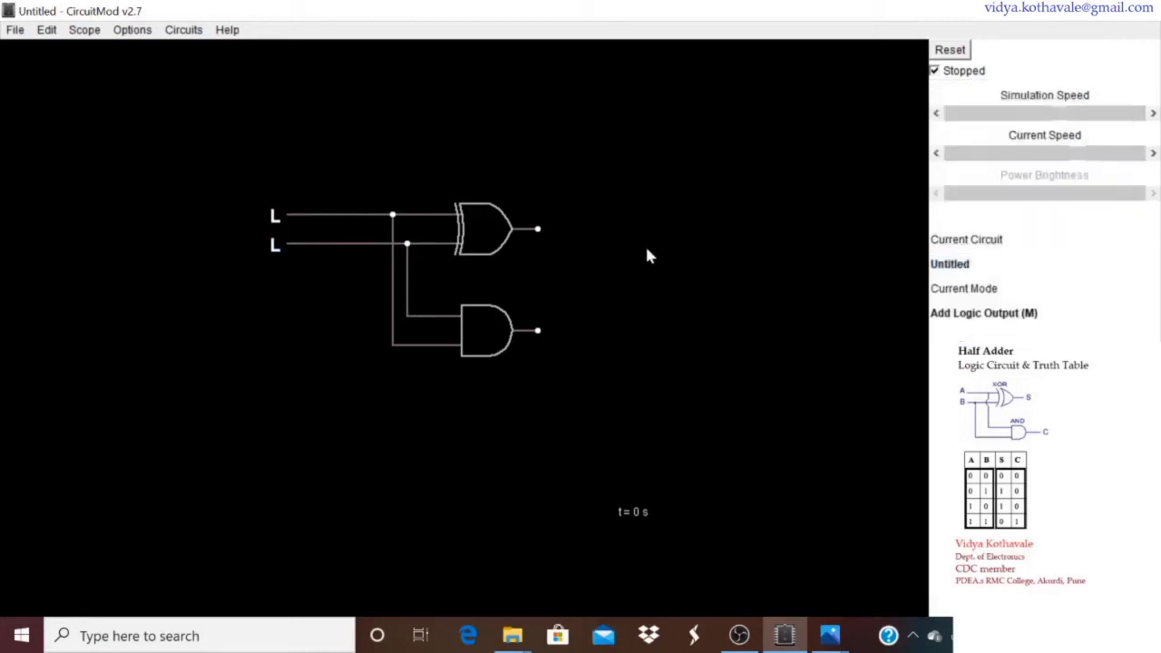
left_click_drag(539, 231, 597, 230)
left_click_drag(539, 336, 596, 328)
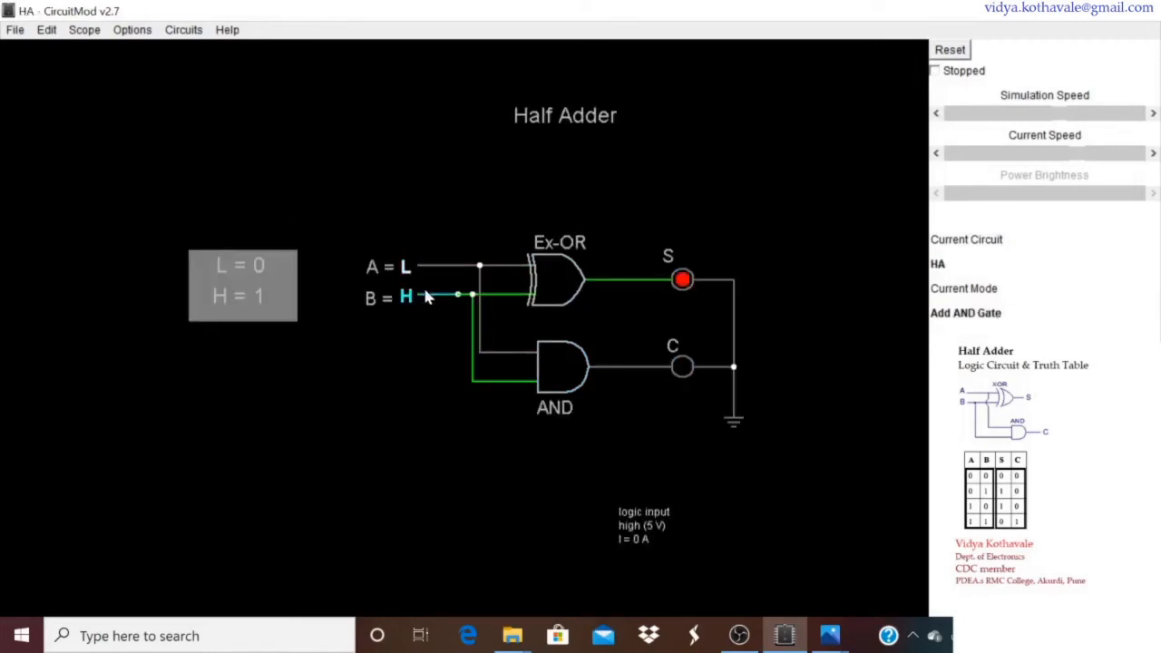
Step: Test the half adder by switching inputs A and B through their low and high combinations, ending with A high and B low
left_click(424, 296)
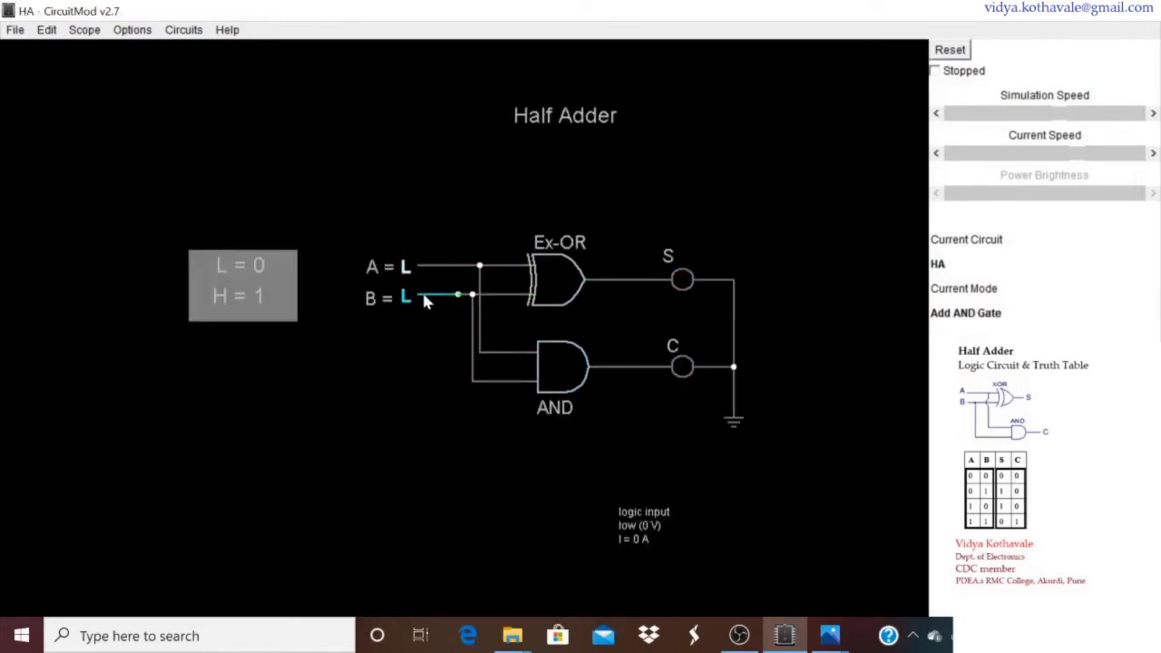
left_click(423, 269)
left_click(426, 296)
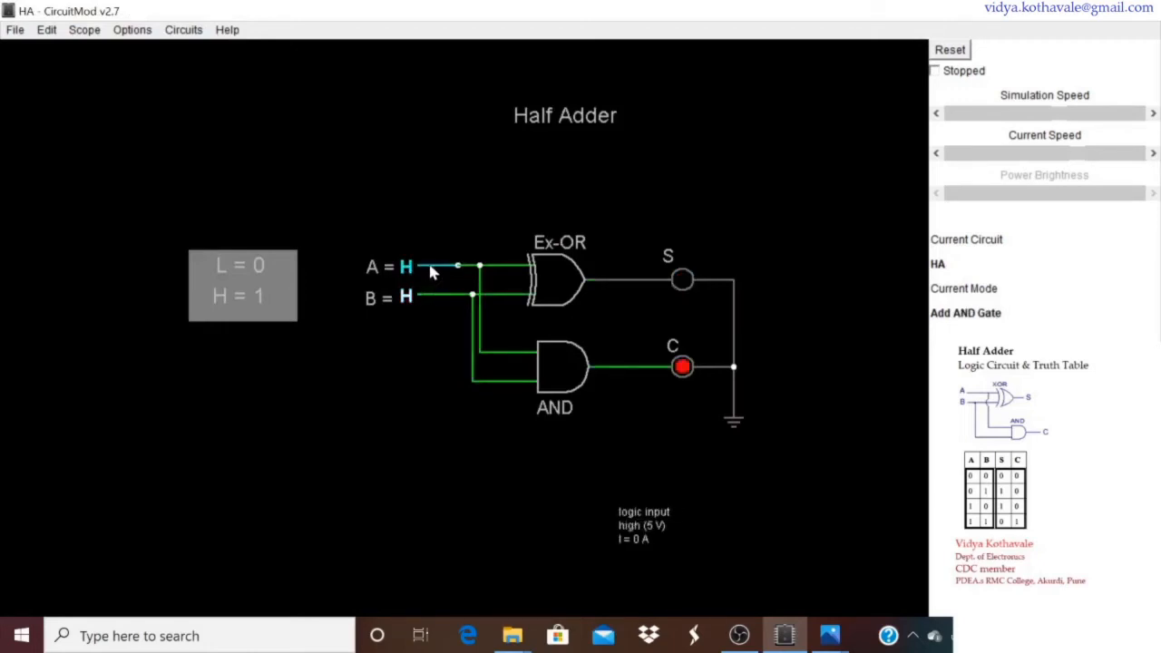
left_click(430, 267)
left_click(428, 296)
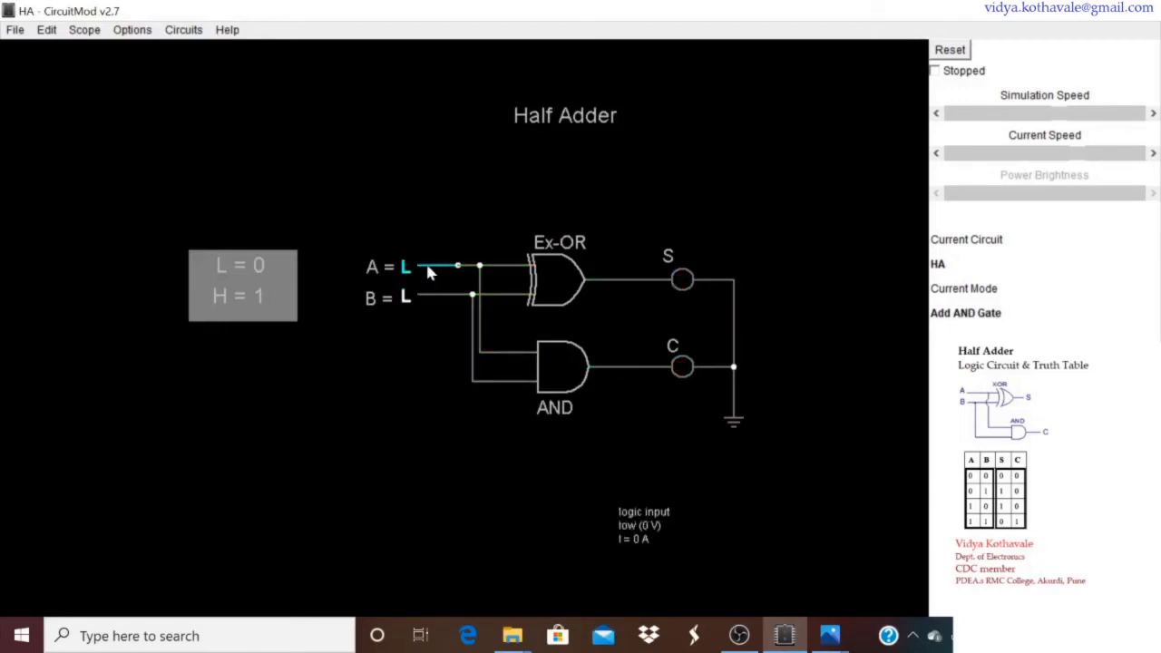
left_click(430, 270)
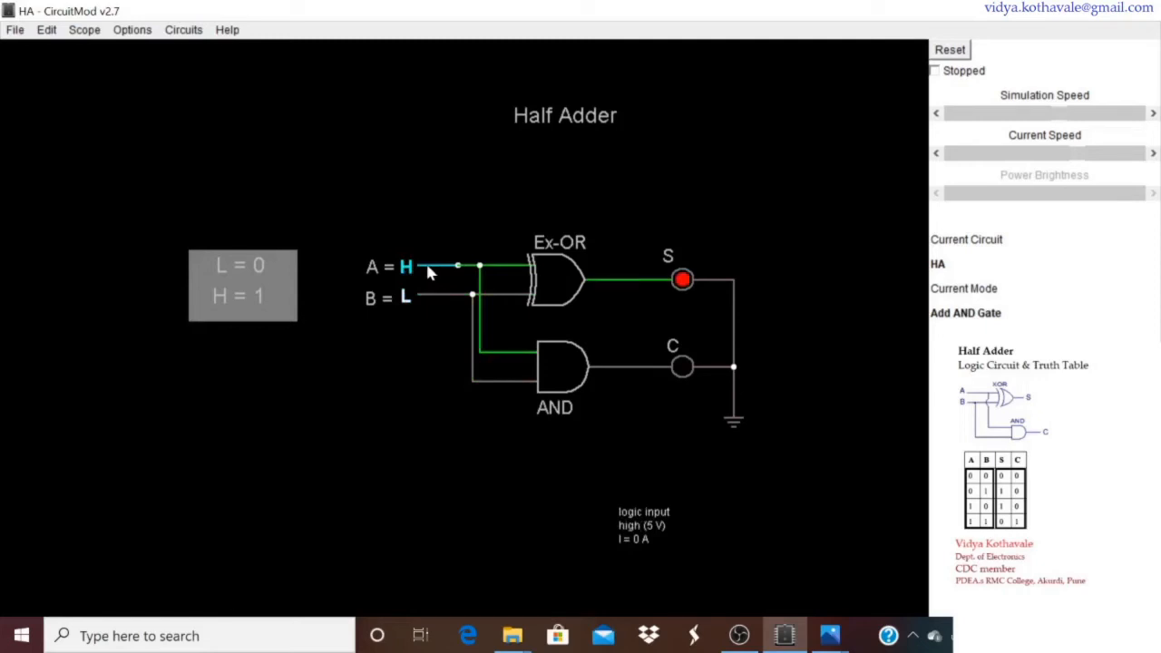
Step: Open the saved full adder circuit FA.cmf from the Documents folder
left_click(15, 30)
left_click(27, 69)
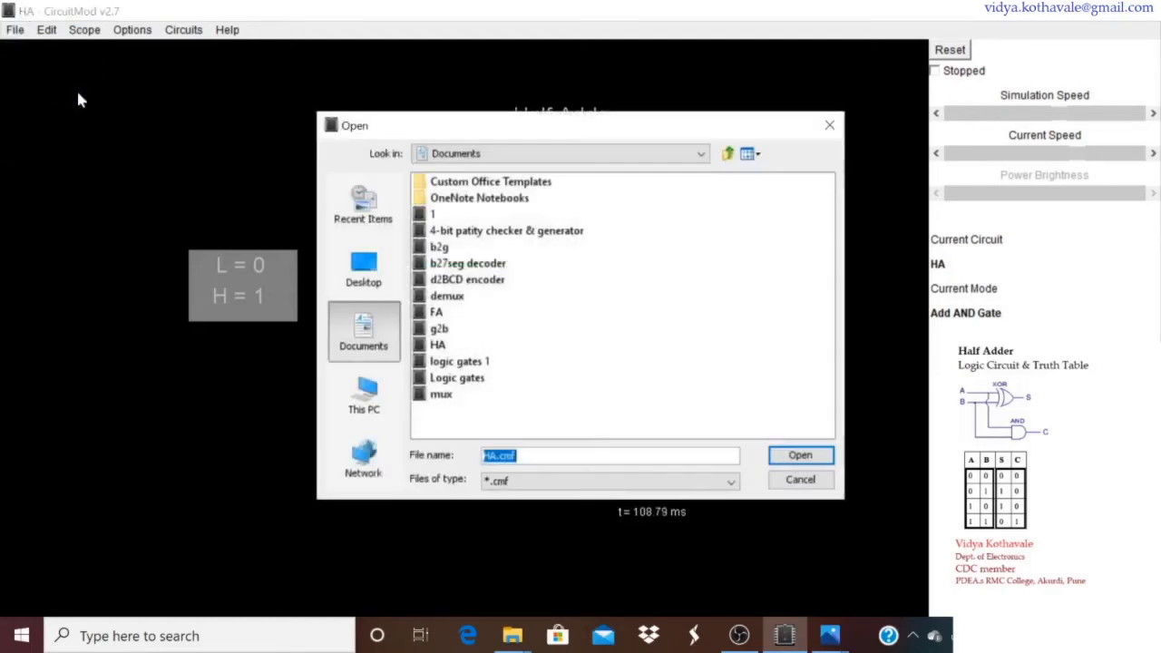
left_click(439, 314)
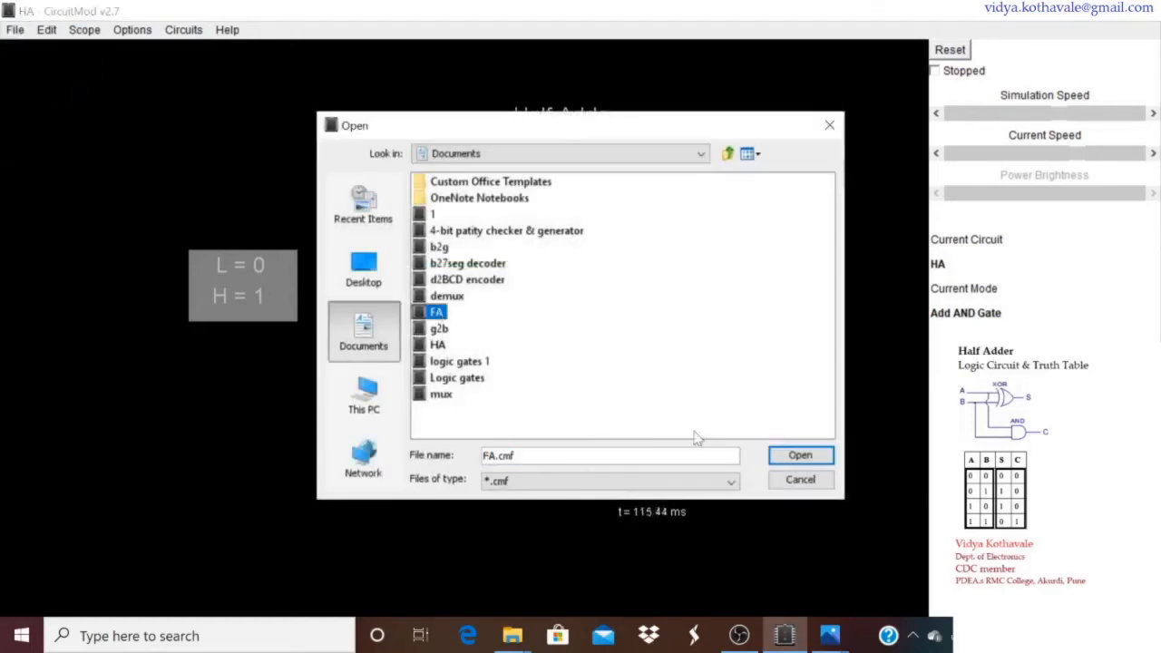
left_click(780, 456)
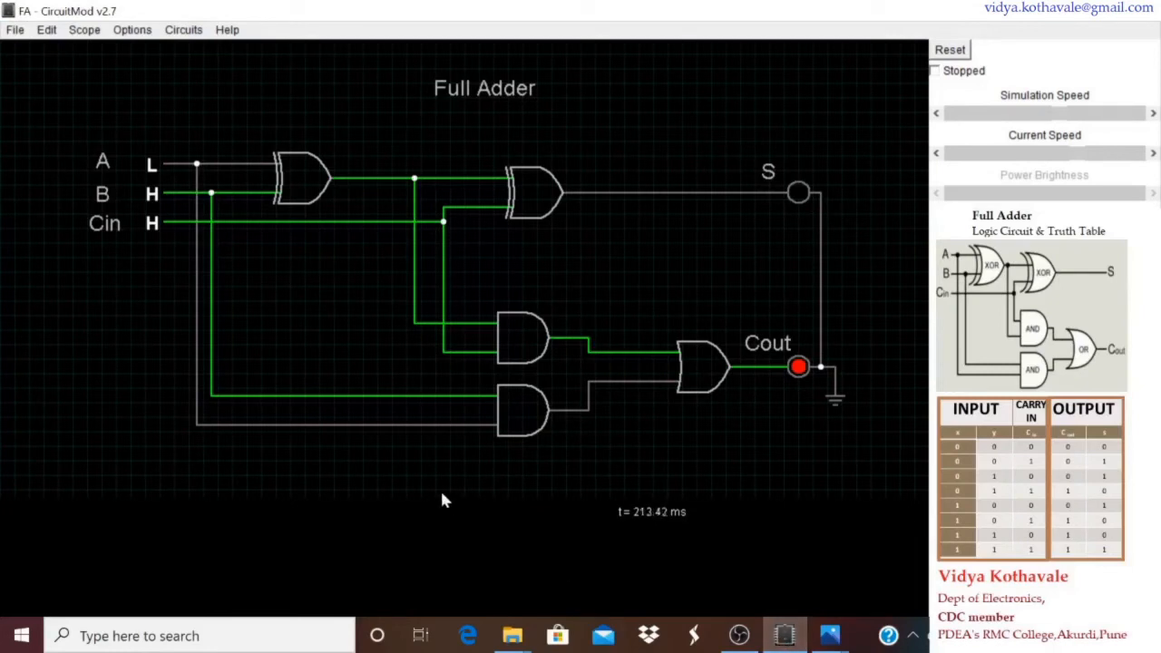
Step: Test the full adder by switching inputs A, B and Cin through several high and low combinations
left_click(176, 164)
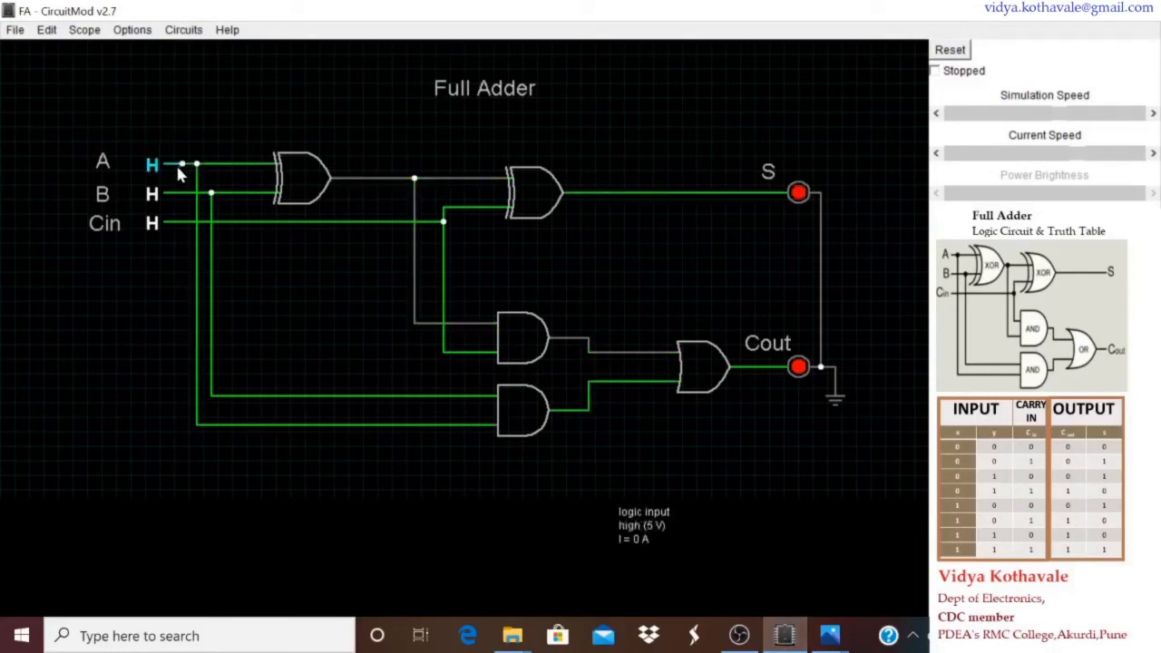
left_click(168, 199)
left_click(165, 218)
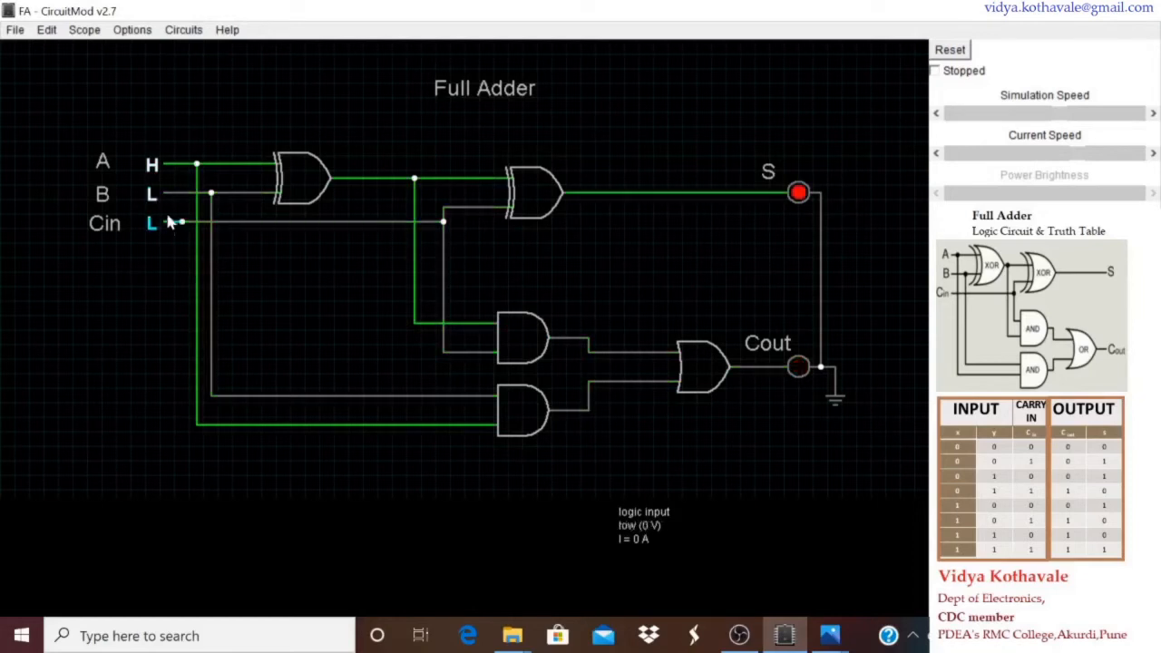
left_click(165, 192)
left_click(166, 164)
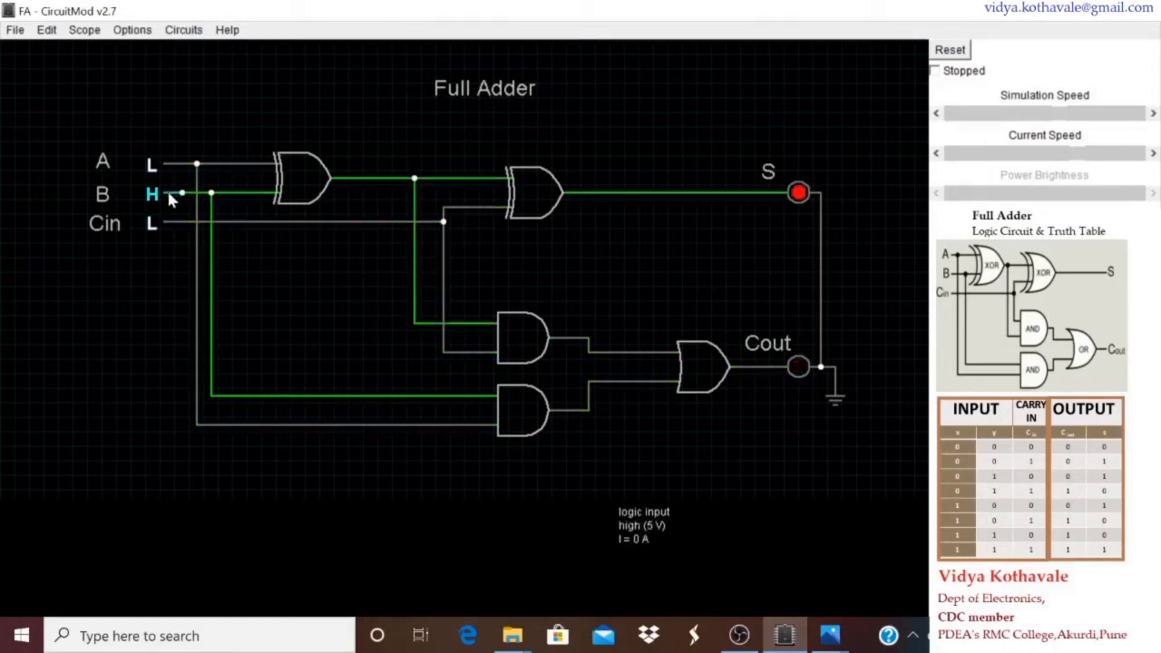
left_click(166, 192)
left_click(166, 221)
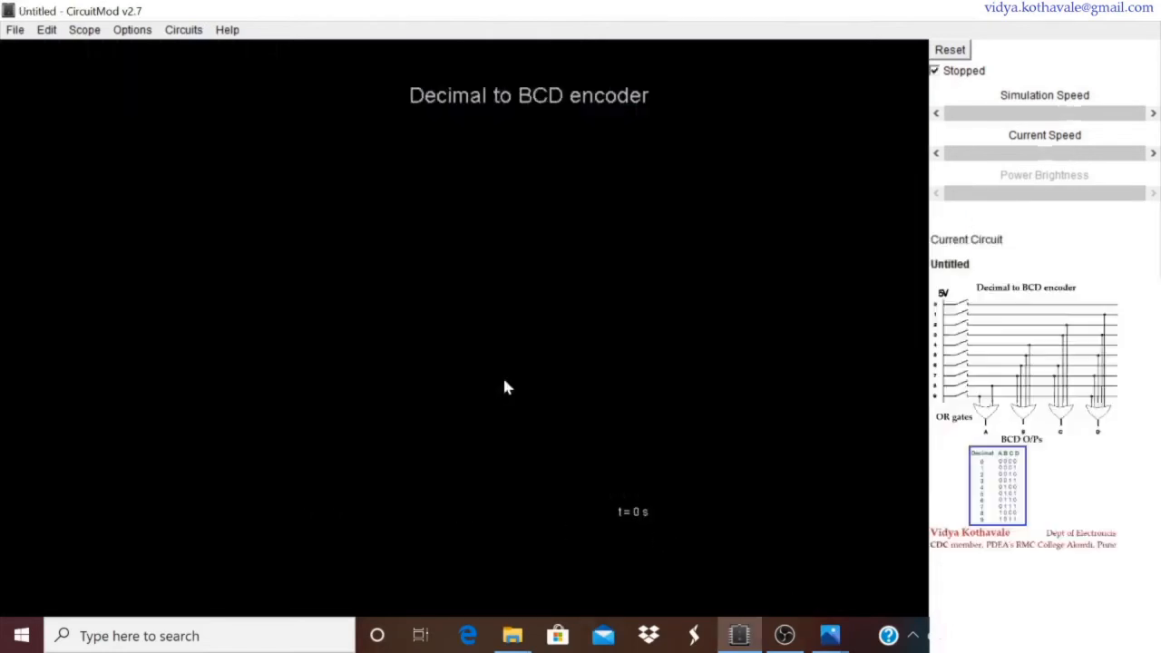
Step: Place four downward-facing OR gates in a horizontal row below the Decimal to BCD encoder title
right_click(555, 351)
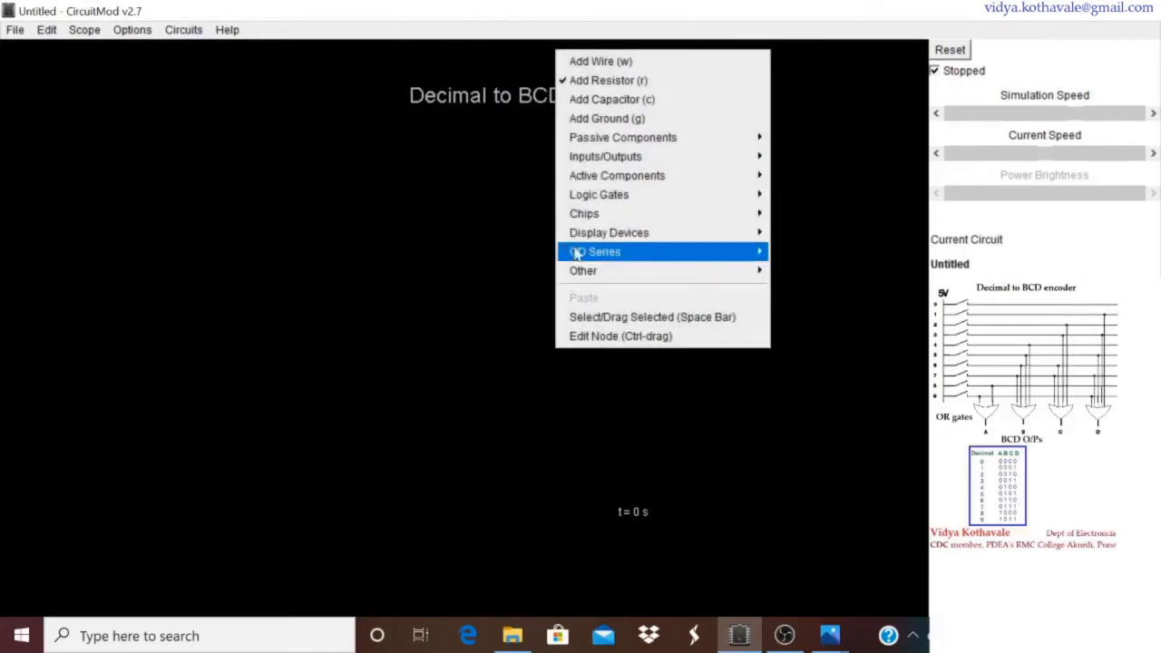
mouse_move(609, 197)
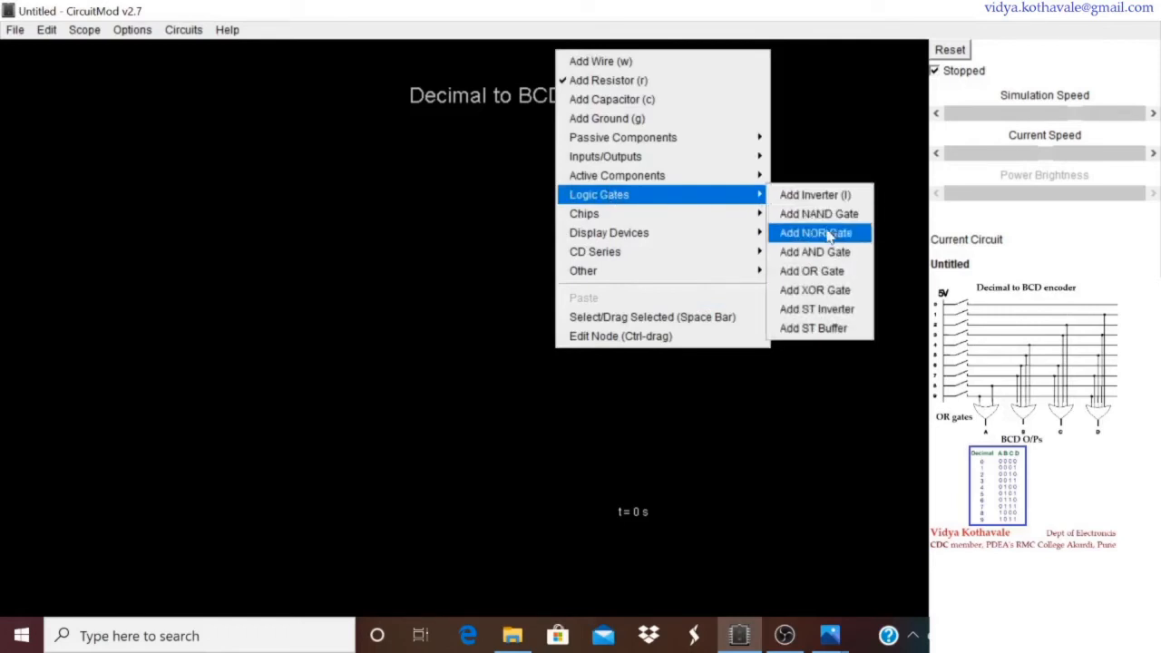
left_click(821, 273)
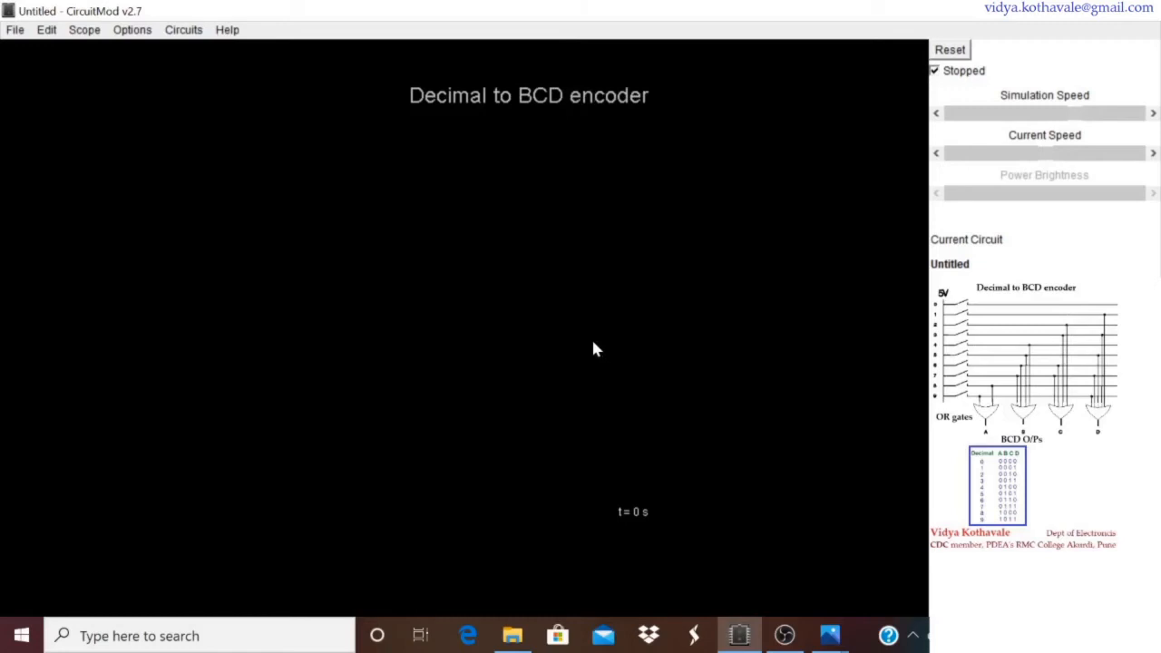
left_click_drag(646, 346, 641, 444)
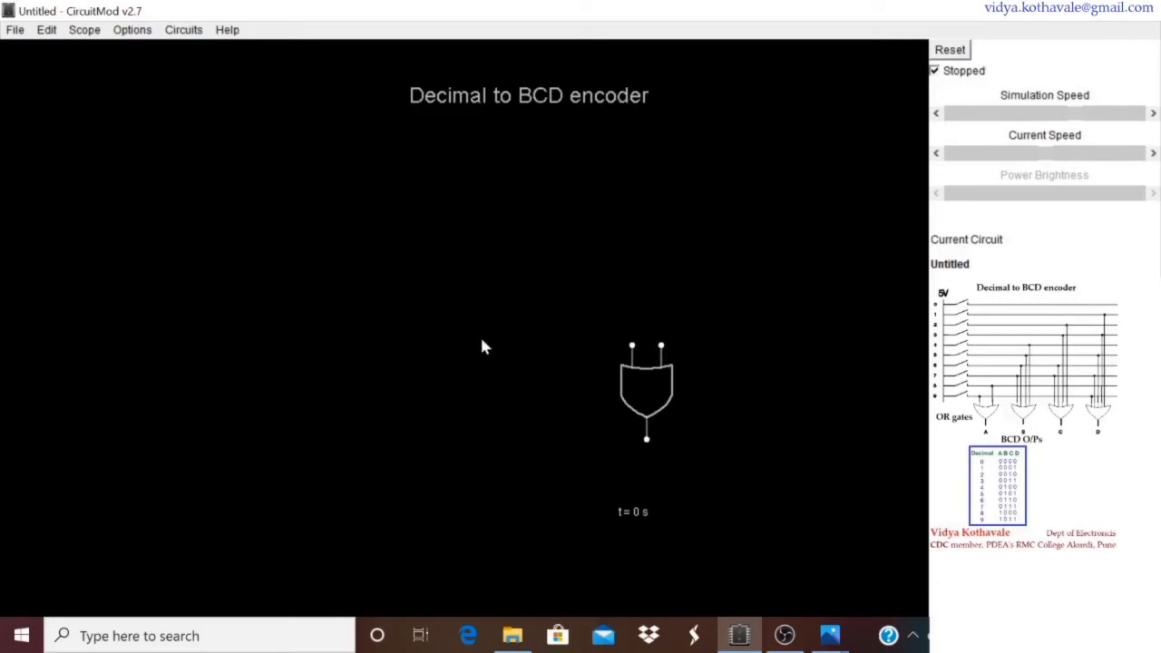
left_click_drag(524, 346, 522, 431)
left_click_drag(421, 345, 423, 437)
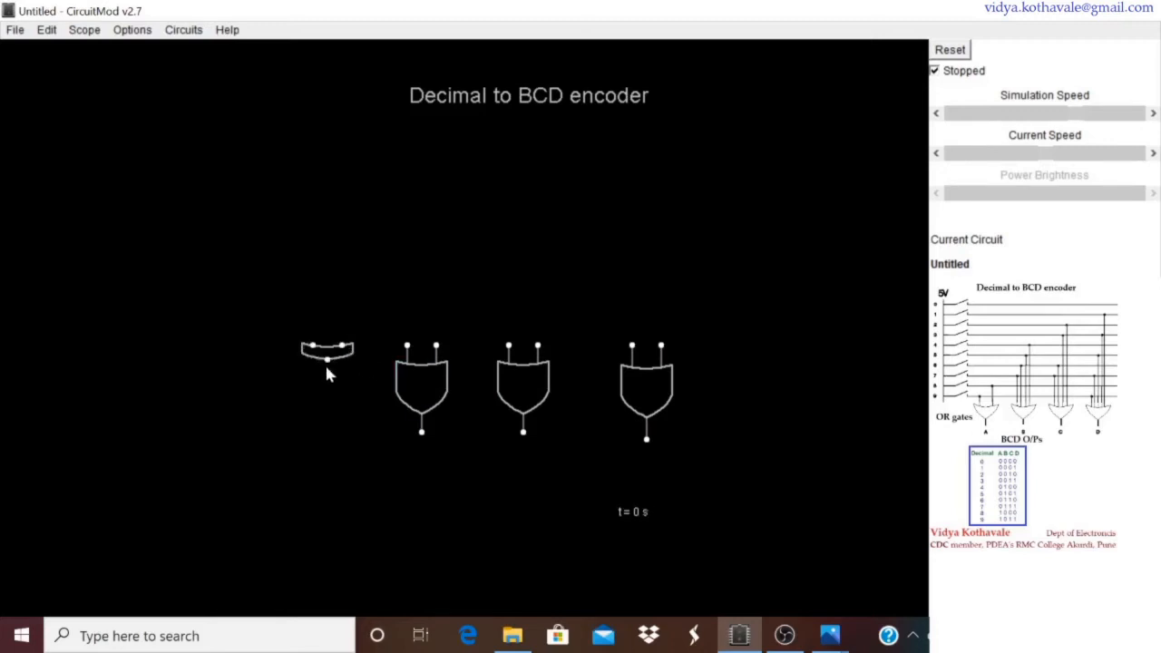
left_click_drag(327, 368, 327, 424)
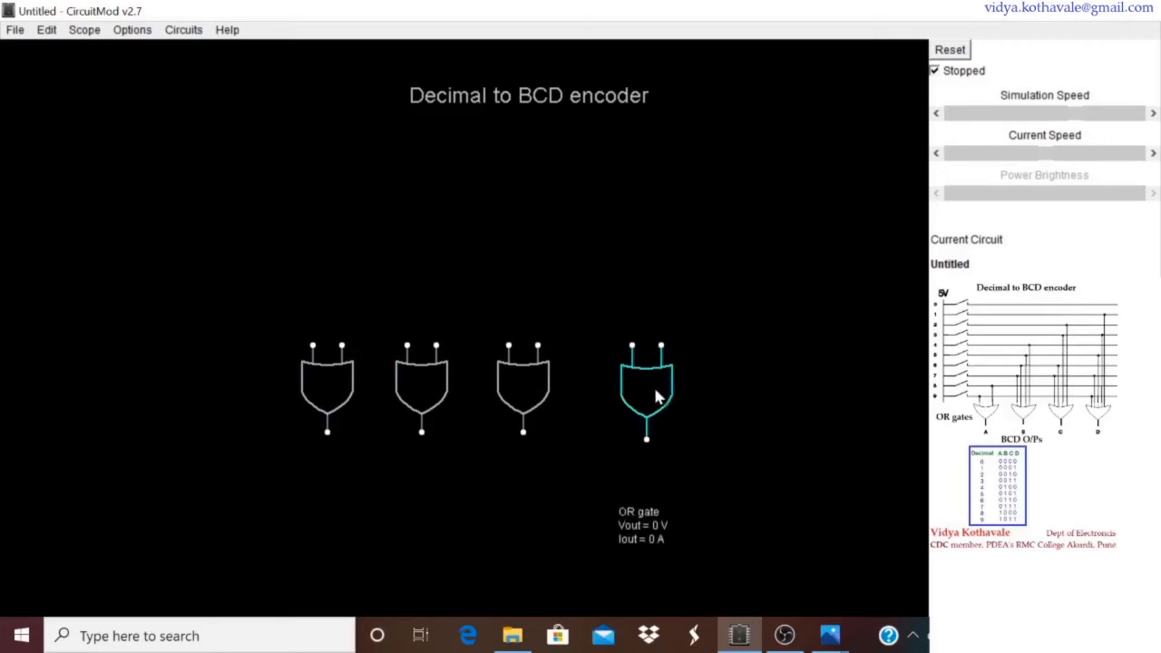
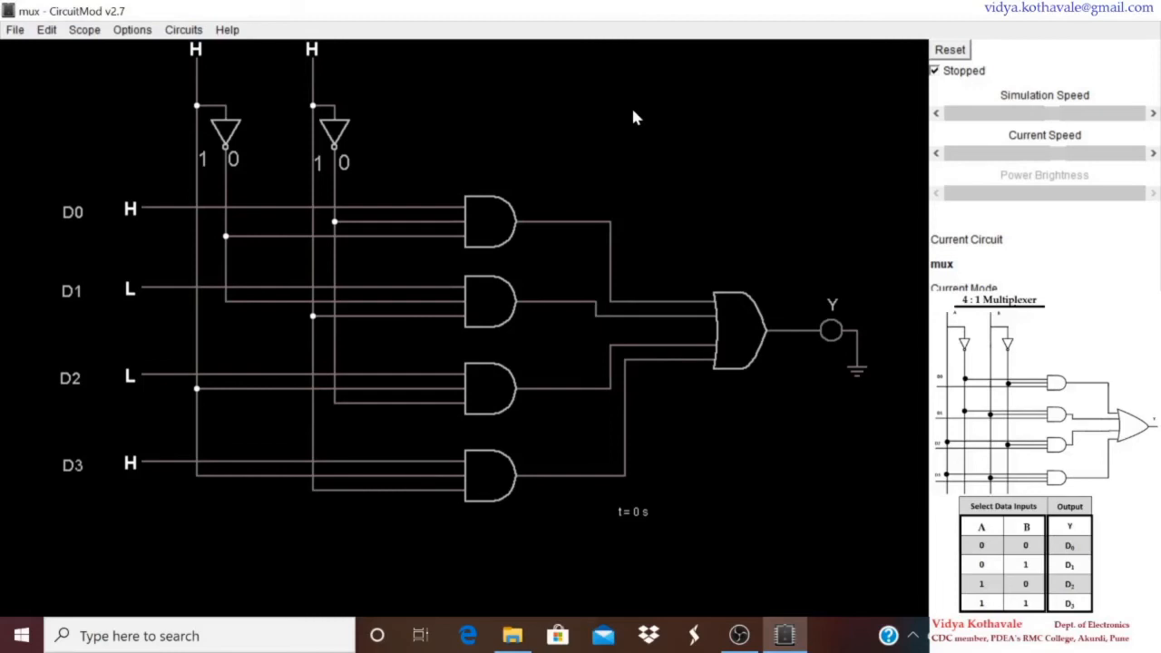
Step: Place three text labels in the empty area above the AND and OR gates of the multiplexer circuit
right_click(634, 111)
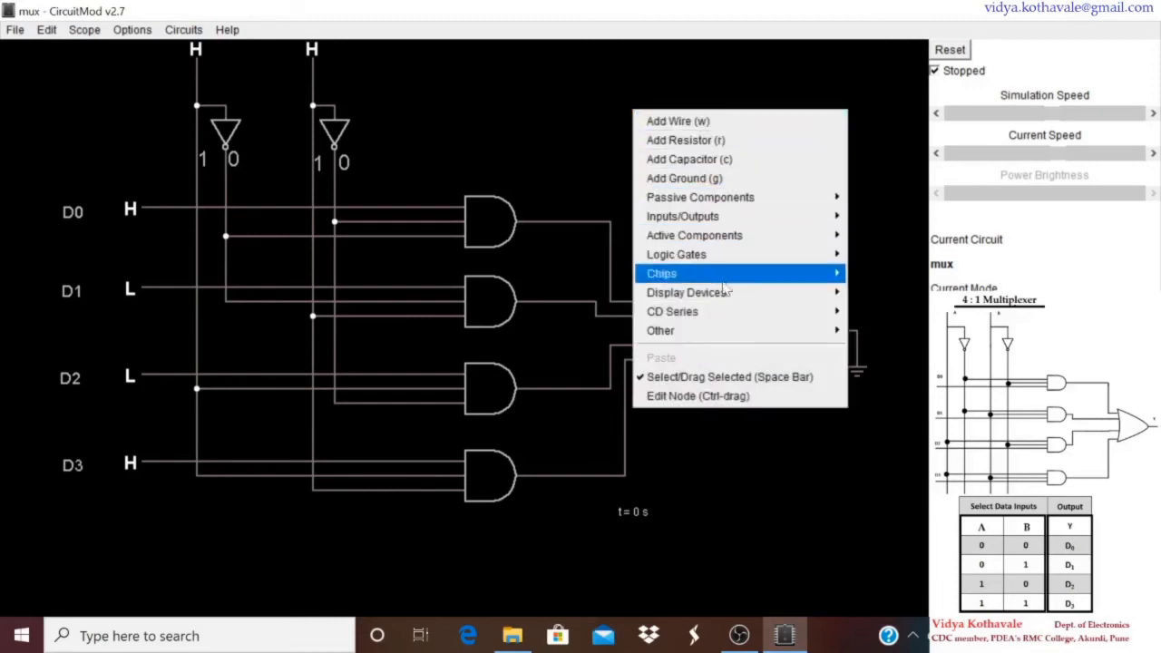
mouse_move(725, 292)
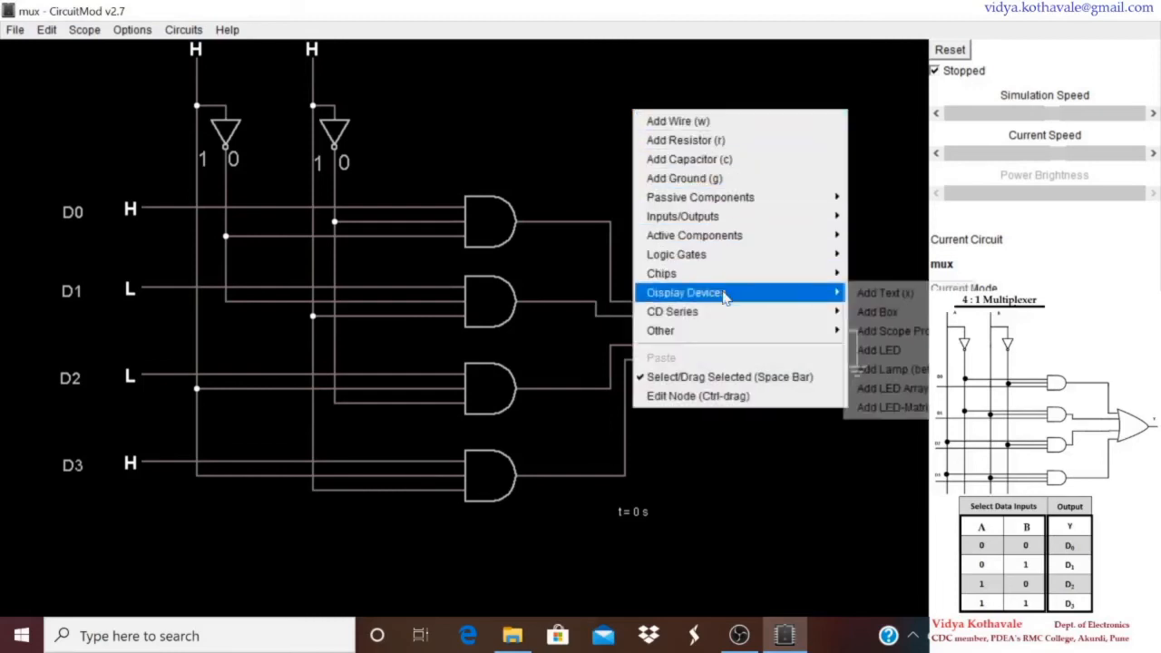
left_click(866, 294)
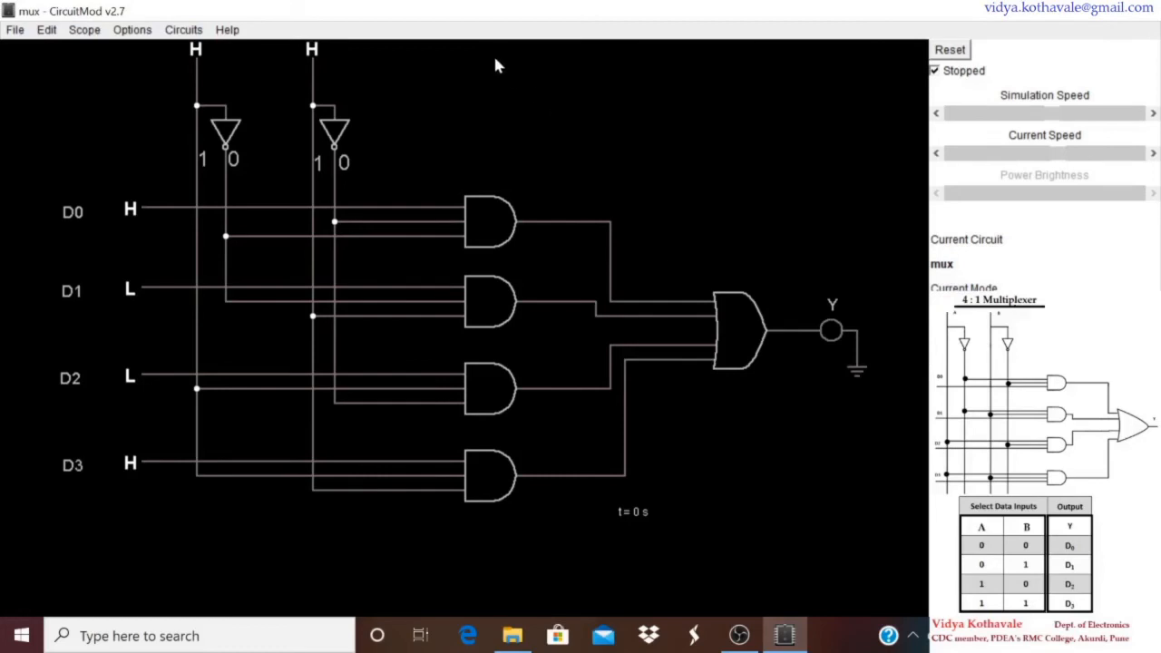
left_click(526, 57)
mouse_move(544, 87)
left_mouse_down()
mouse_move(555, 93)
mouse_move(528, 97)
left_mouse_up()
left_click_drag(631, 119, 654, 121)
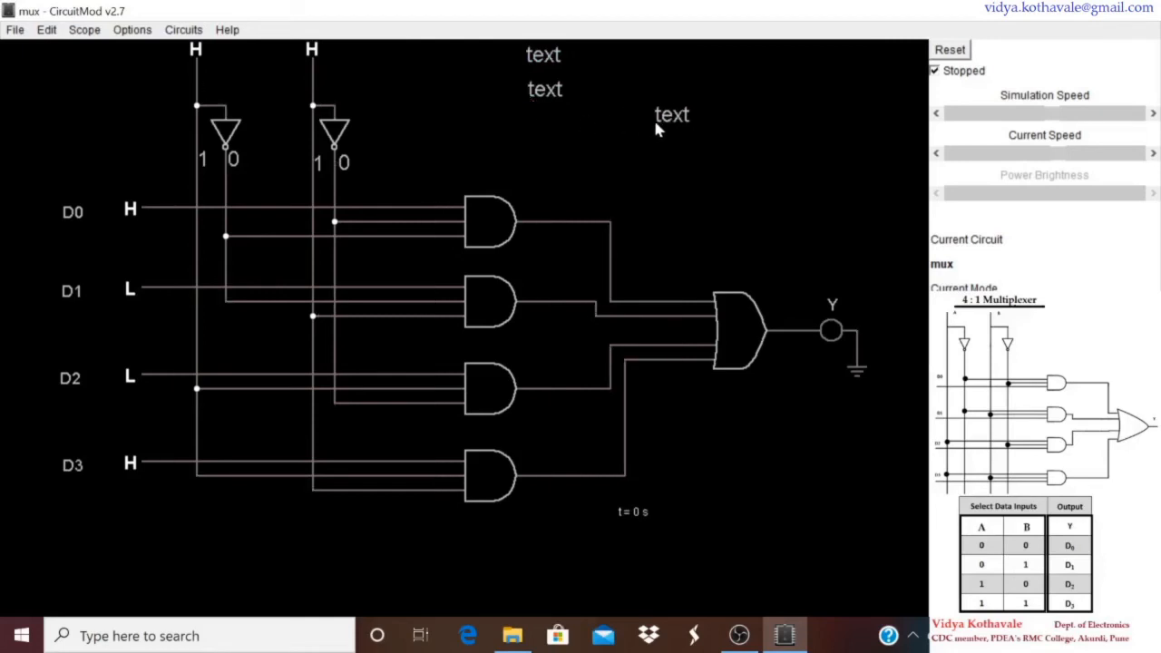
Step: Change the topmost placeholder label to "4 : 1 multiplexer"
right_click(542, 56)
left_click(553, 68)
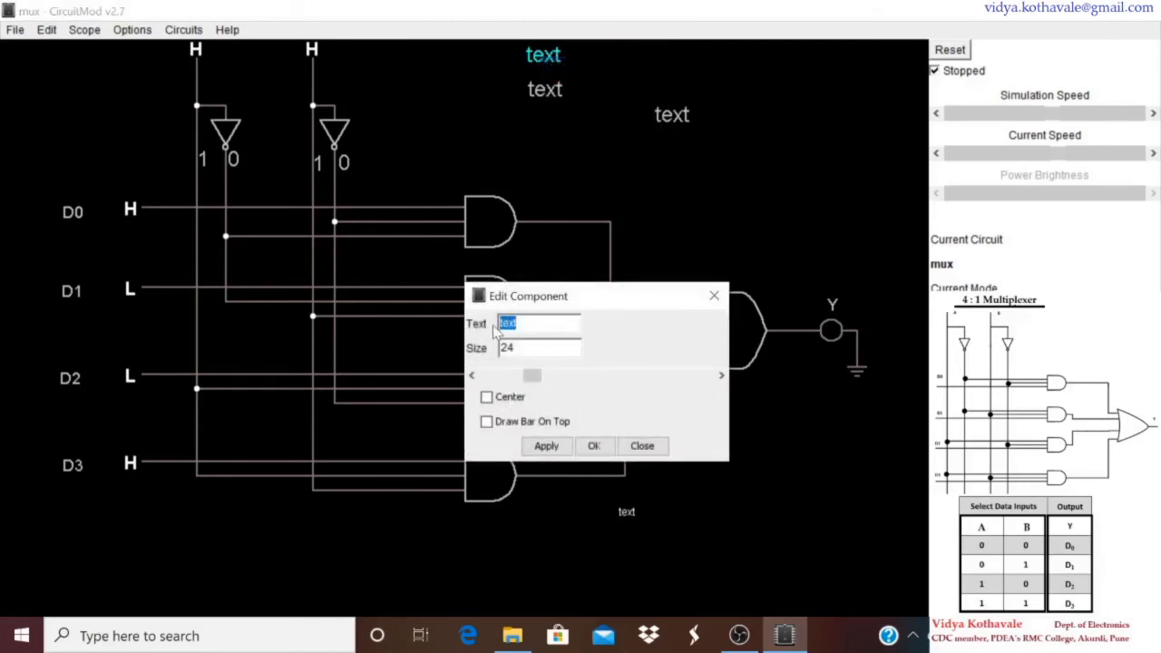
type("4 : 1 multiple")
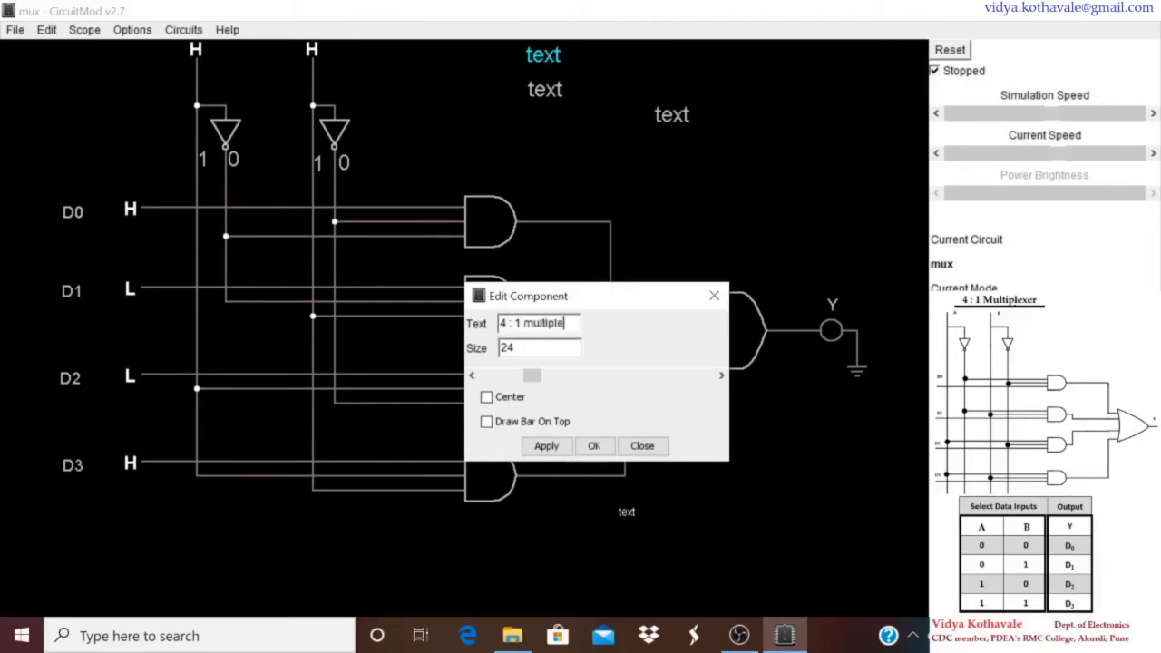
type("xer")
left_click(558, 450)
left_click(592, 446)
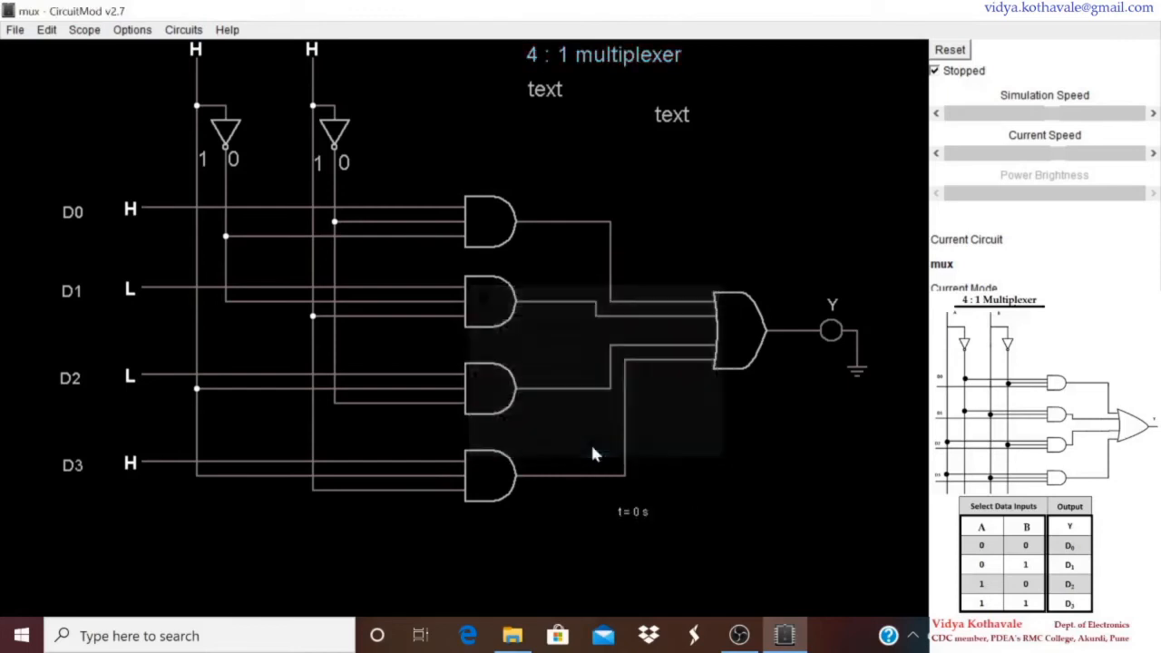
Step: Change the placeholder label directly below the multiplexer title to "A" and set its size to 16
right_click(547, 100)
left_click(565, 104)
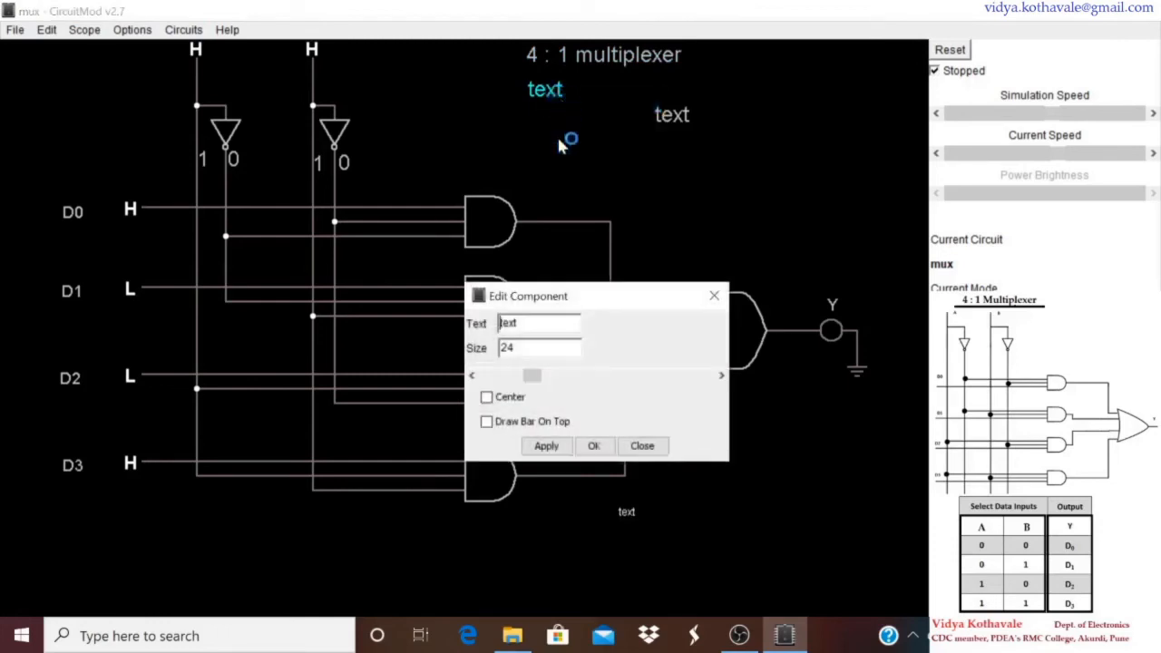
left_click_drag(518, 324, 497, 325)
type("A")
key("Tab")
type("16")
left_click(549, 447)
left_click(593, 445)
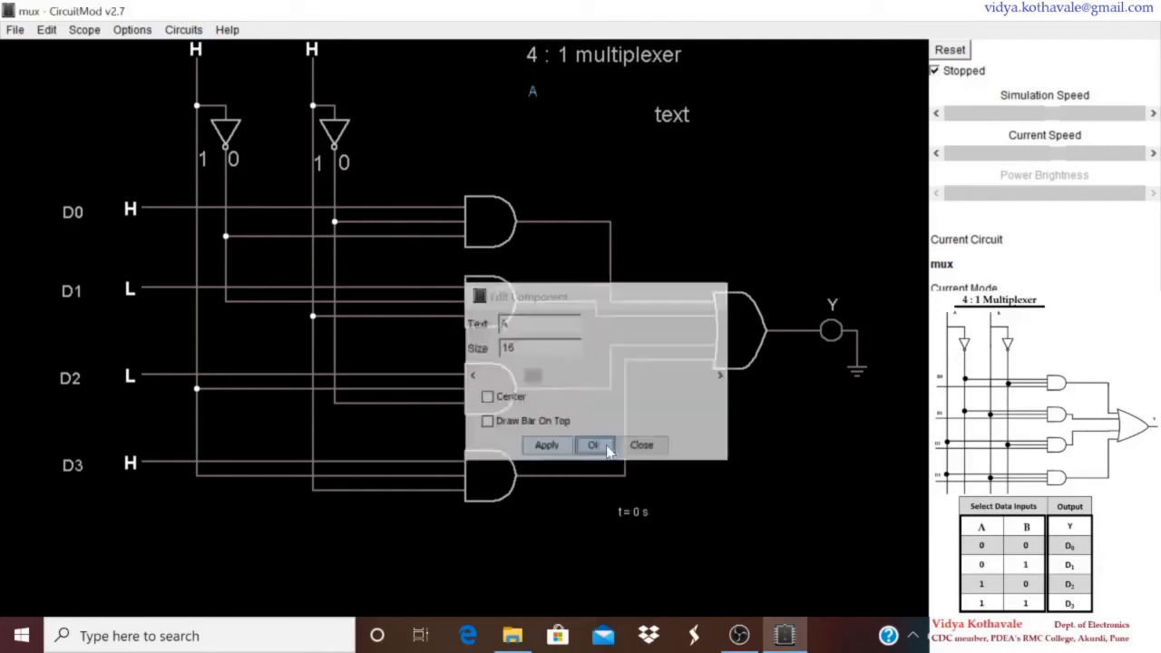
Step: Change the remaining placeholder label to "B" and set its size to 16
right_click(672, 120)
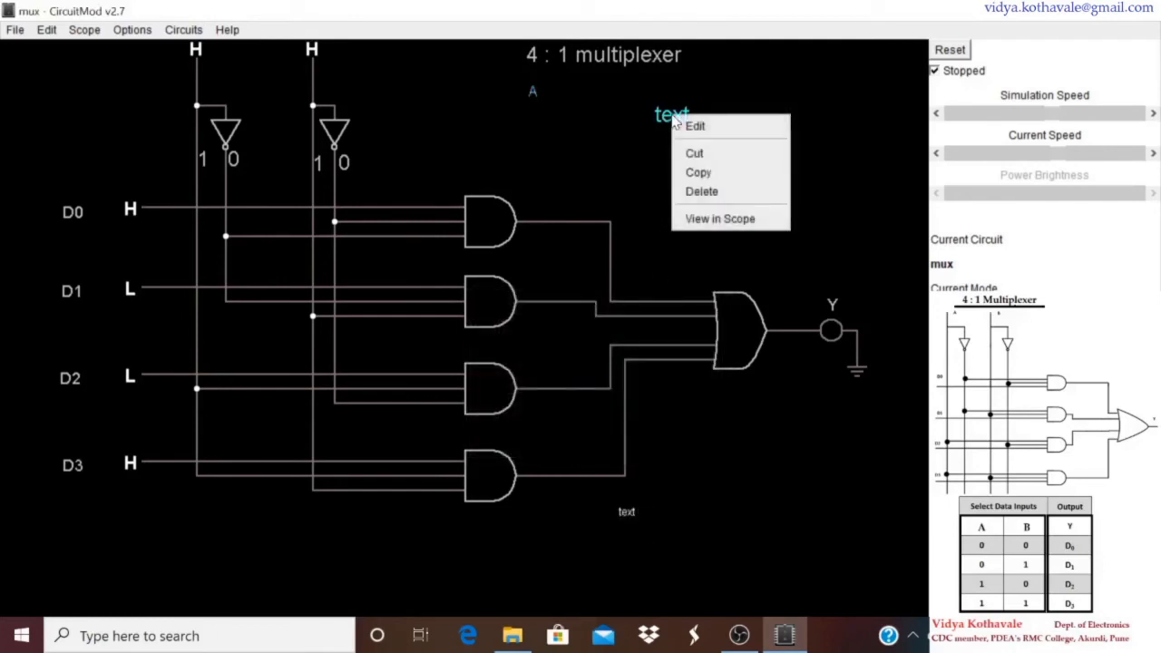
left_click(683, 124)
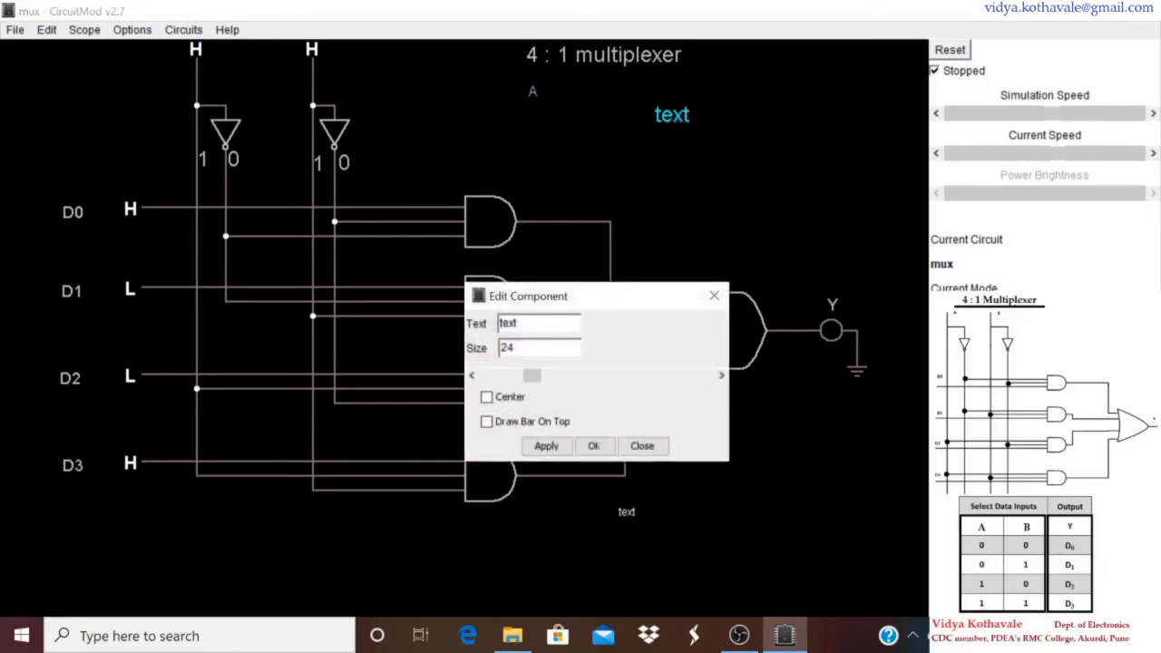
left_click_drag(517, 322, 498, 323)
type("B")
left_click_drag(515, 348, 498, 352)
type("16")
left_click(547, 449)
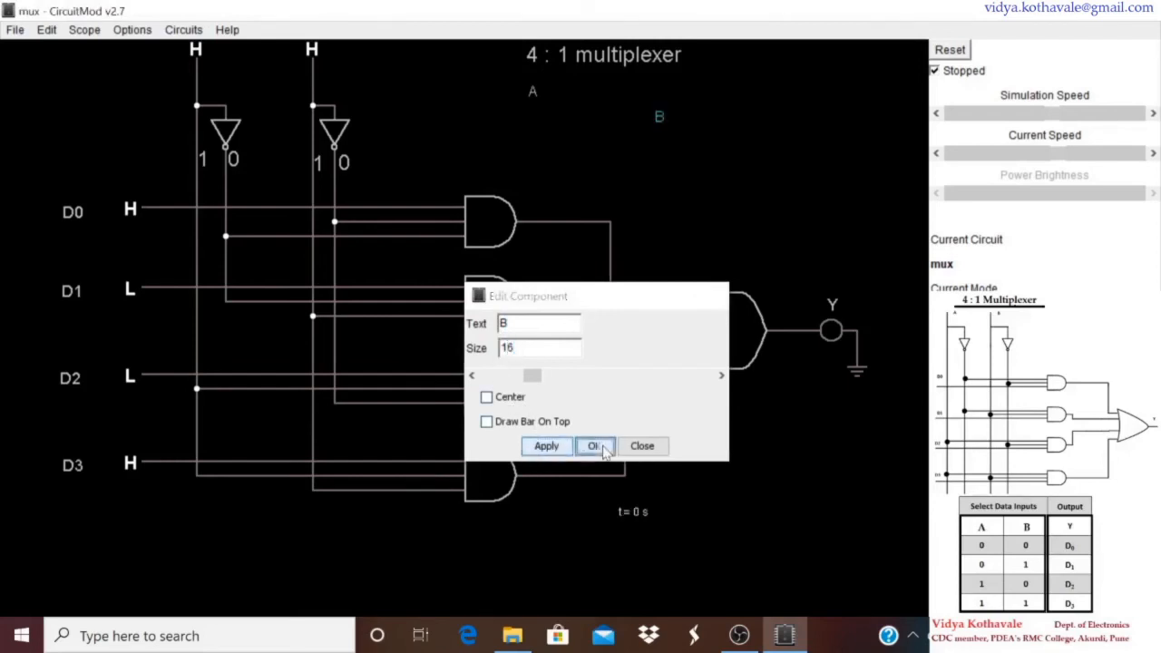
left_click(593, 446)
Step: Move the "A" label beside the first select input line and the "B" label beside the second select input line
right_click(550, 134)
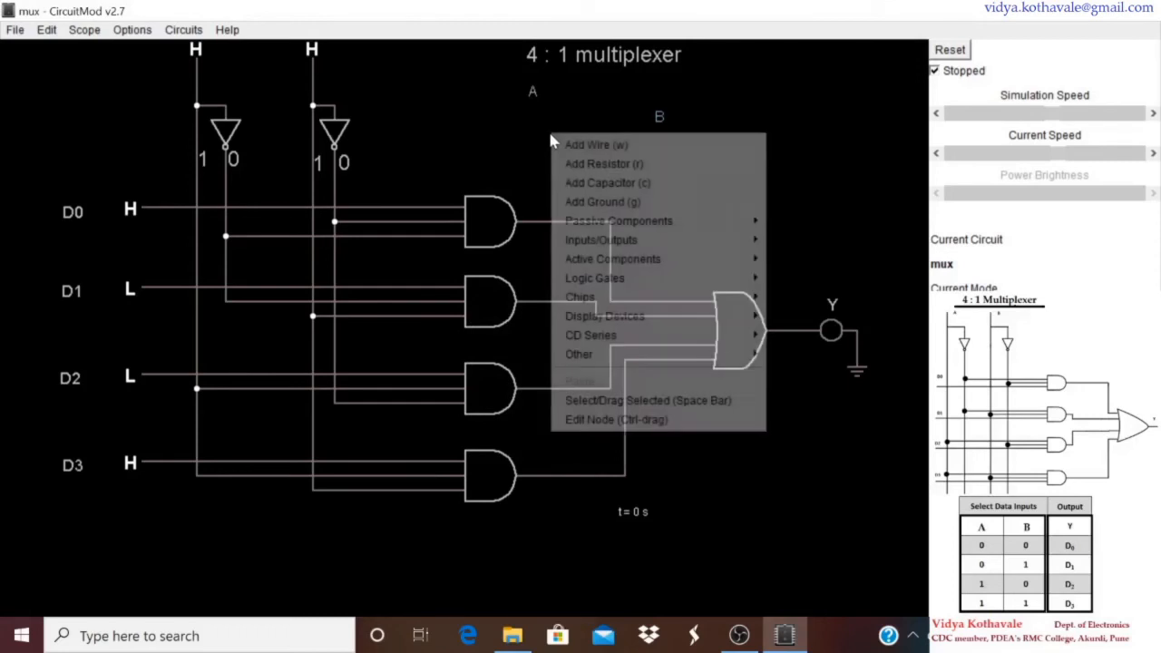
left_click(632, 409)
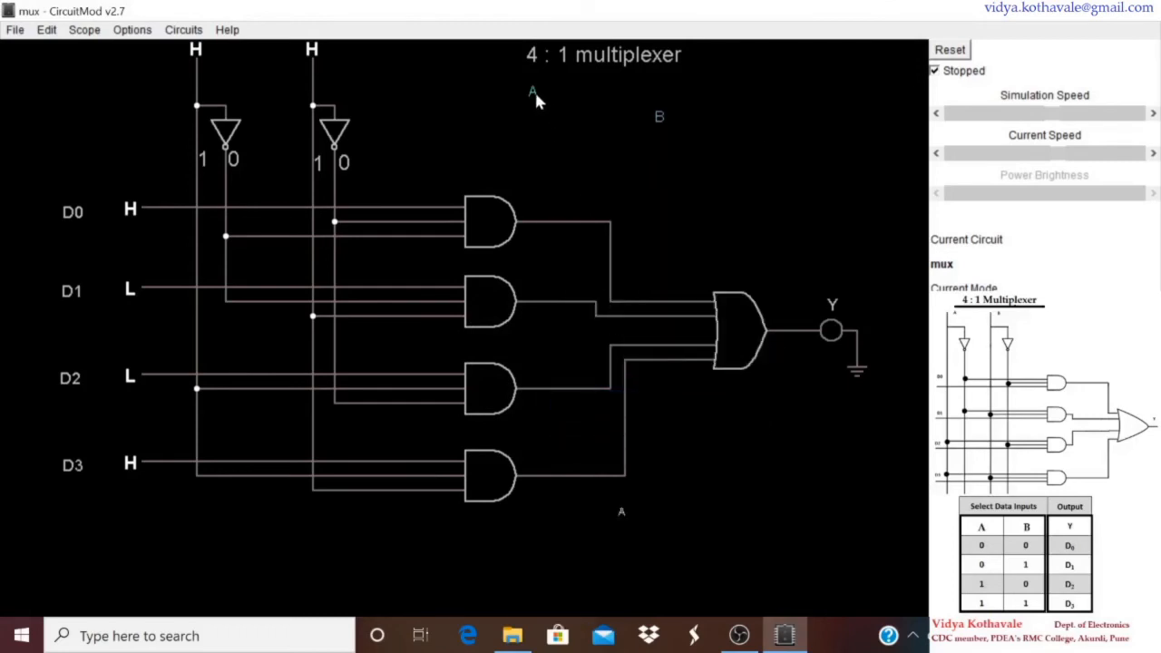
left_click_drag(533, 100, 214, 69)
left_click_drag(656, 118, 292, 73)
Step: Run the multiplexer simulation and set both select inputs A and B low
left_click(935, 72)
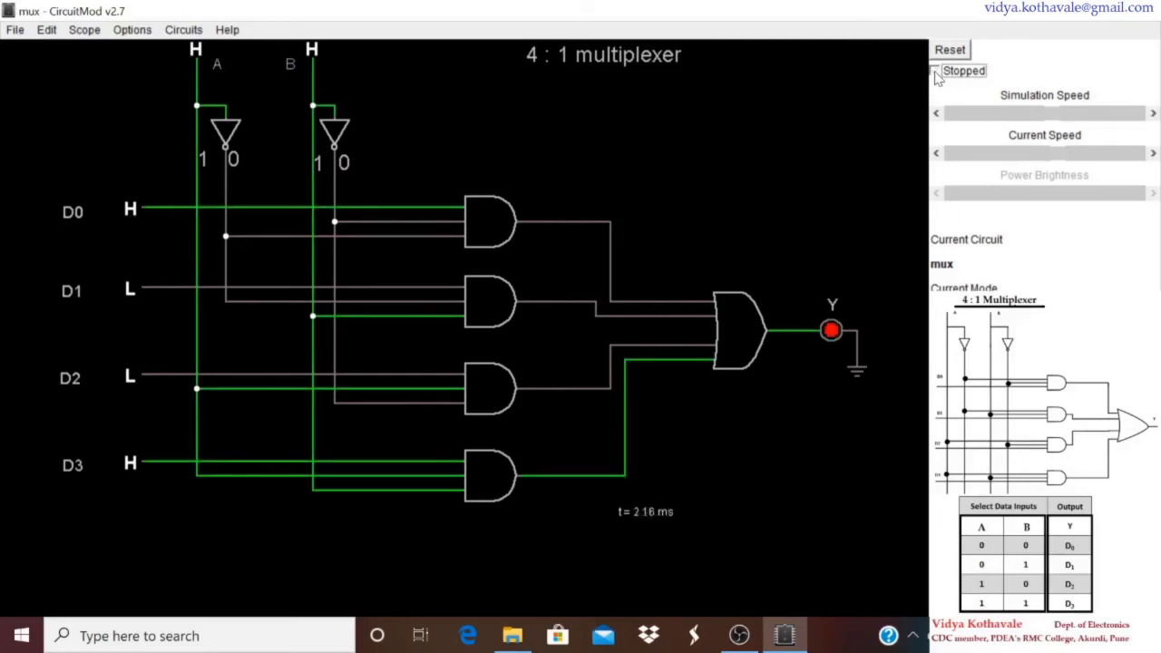
left_click(195, 49)
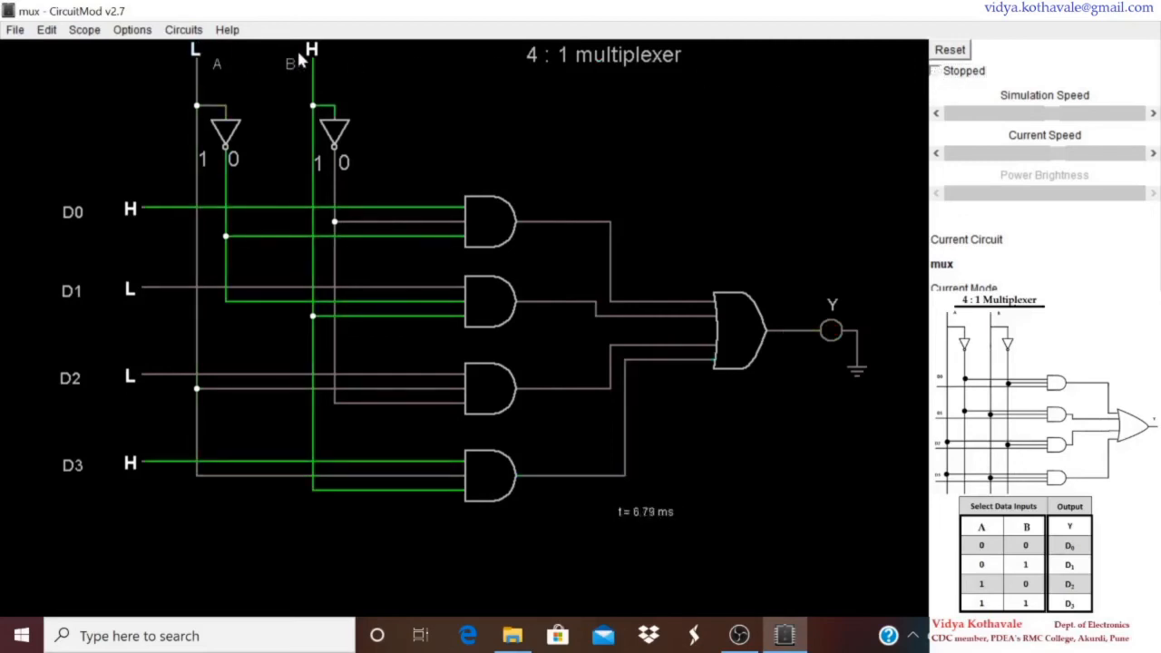
left_click(312, 50)
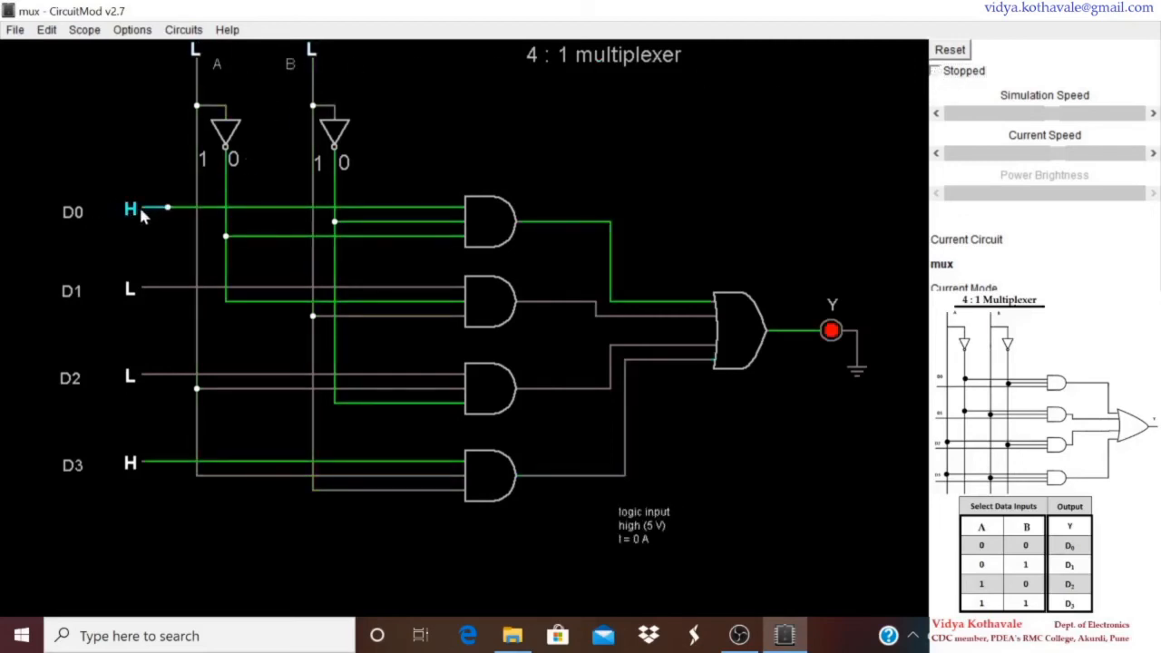
Step: Test data input D0 by switching it low and back high twice while A and B are low
left_click(134, 211)
left_click(134, 211)
left_click(134, 210)
left_click(135, 210)
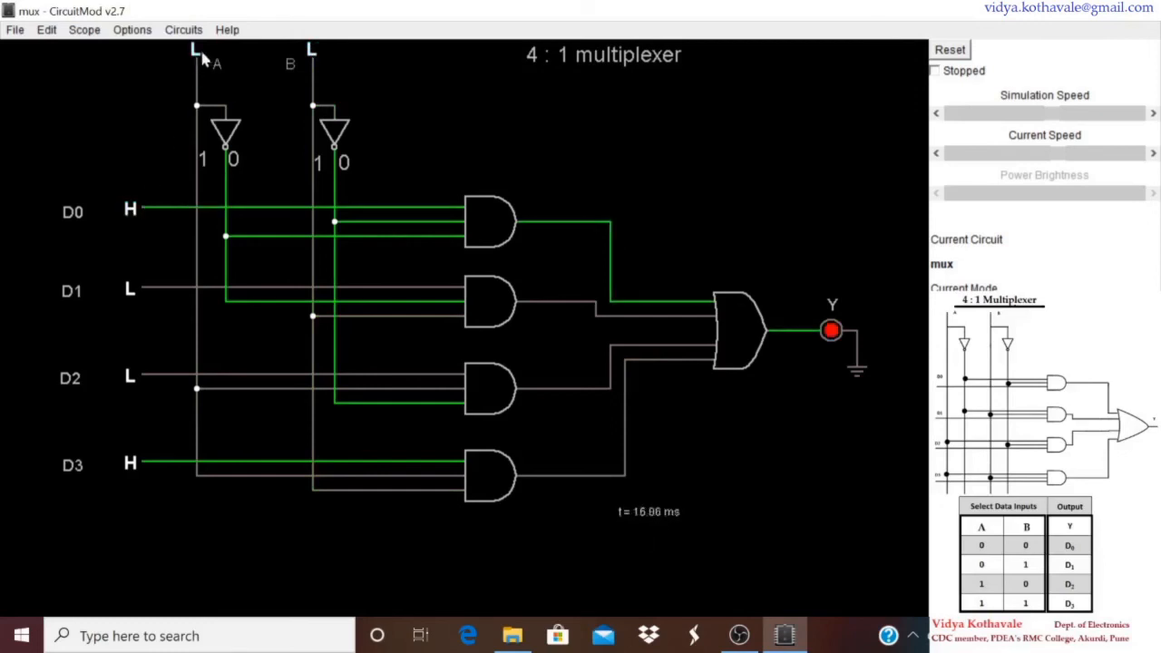
Step: Set select input B high and test data input D1 by switching it high and back low
left_click(311, 49)
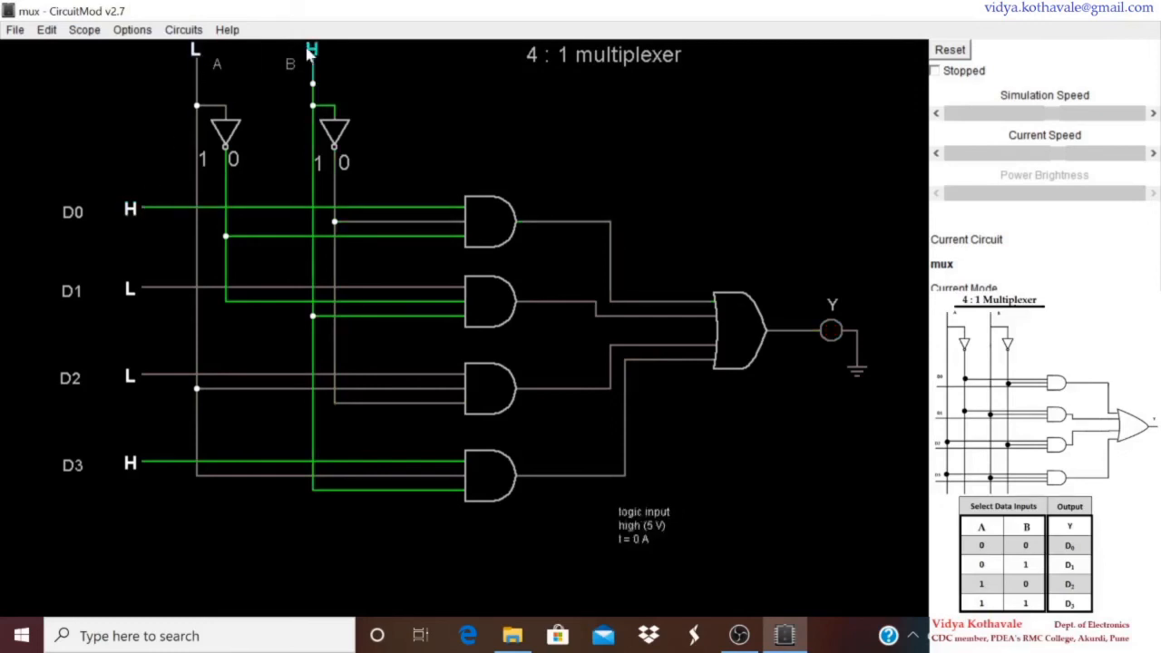
left_click(129, 291)
left_click(129, 290)
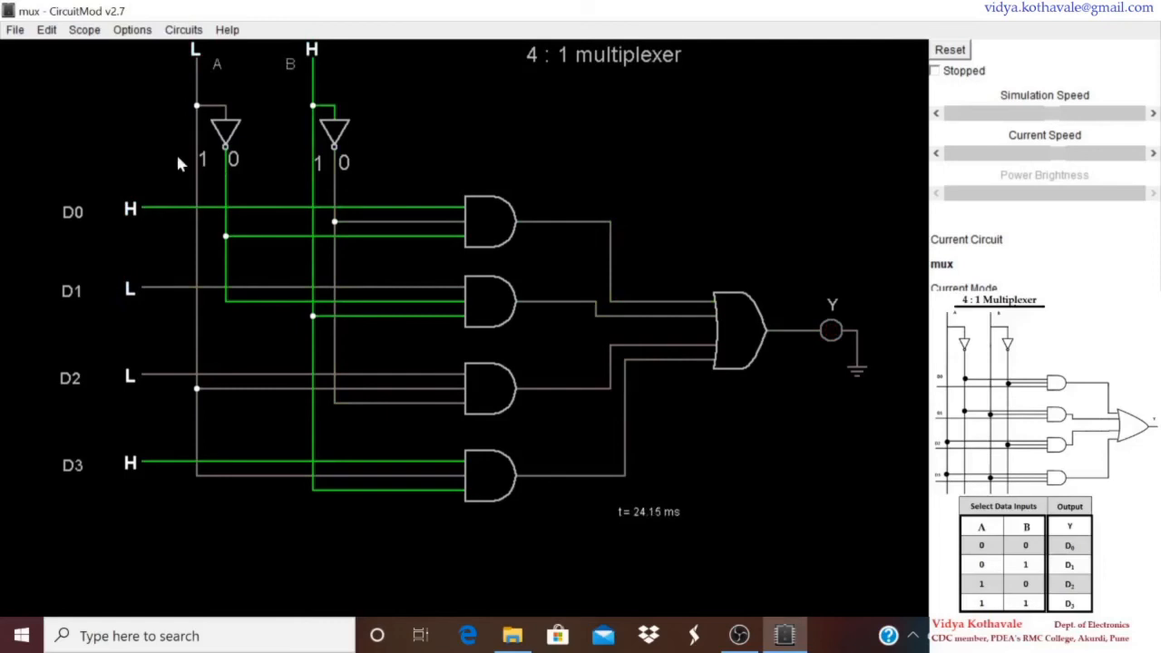
Step: Set select input A high and B low, and test data input D2 by switching it high and back low twice
left_click(196, 50)
left_click(311, 49)
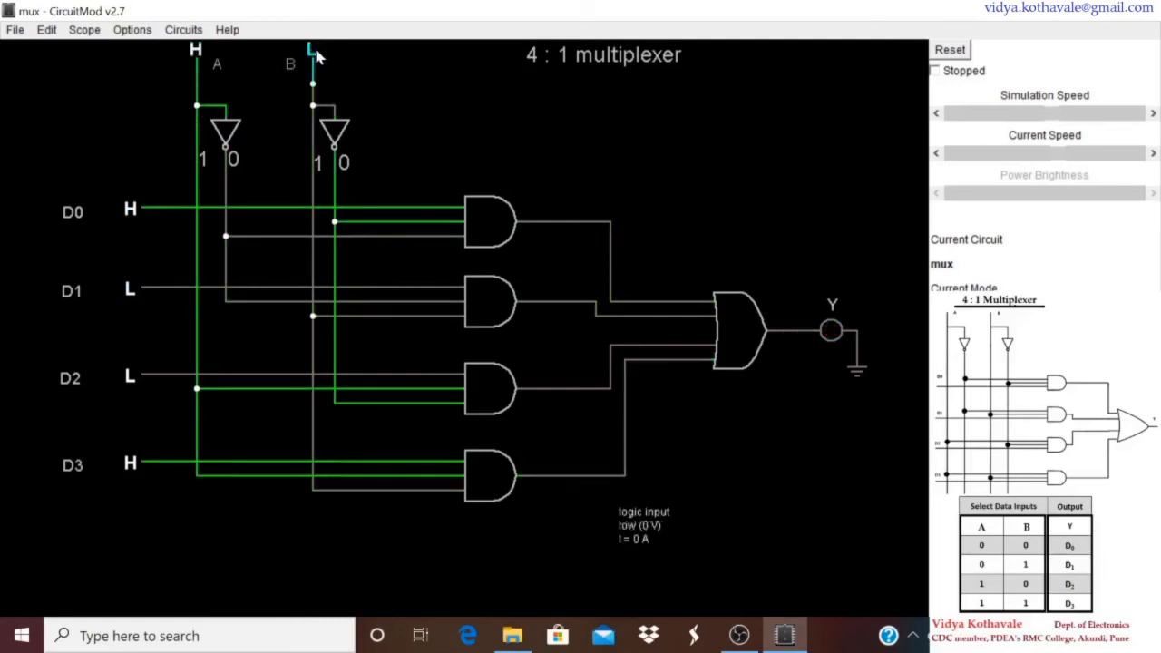
left_click(130, 377)
left_click(130, 377)
left_click(129, 377)
left_click(130, 378)
Step: Set select input B high and test data input D3 by switching it low and back high twice
left_click(311, 50)
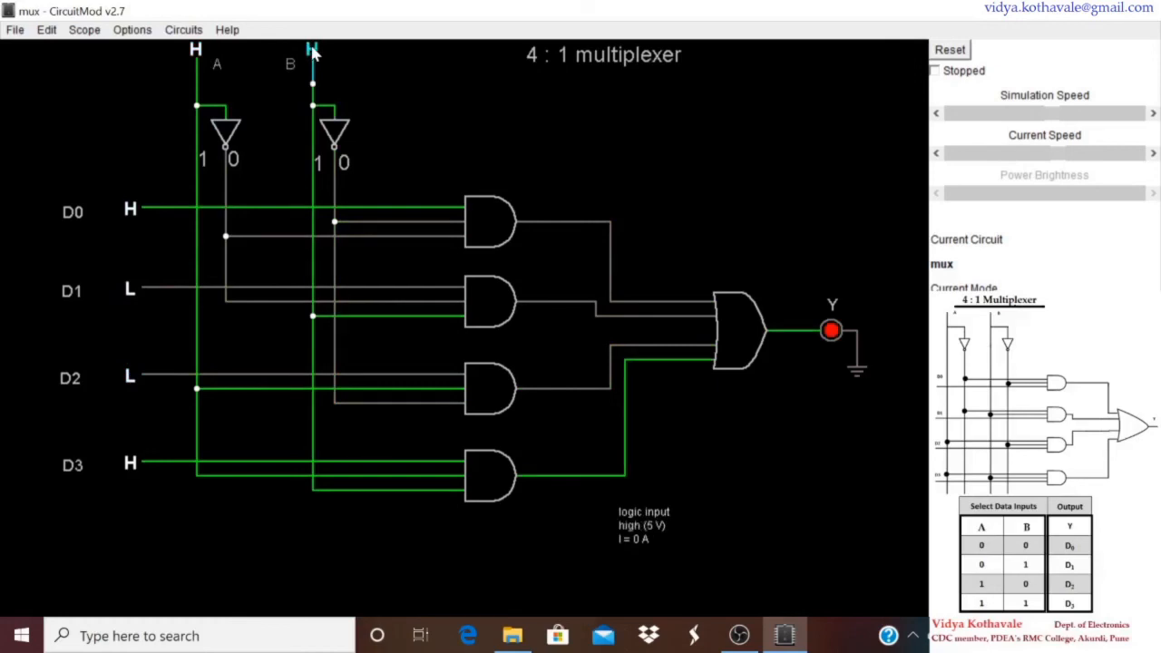
left_click(129, 466)
left_click(130, 465)
left_click(130, 465)
left_click(129, 466)
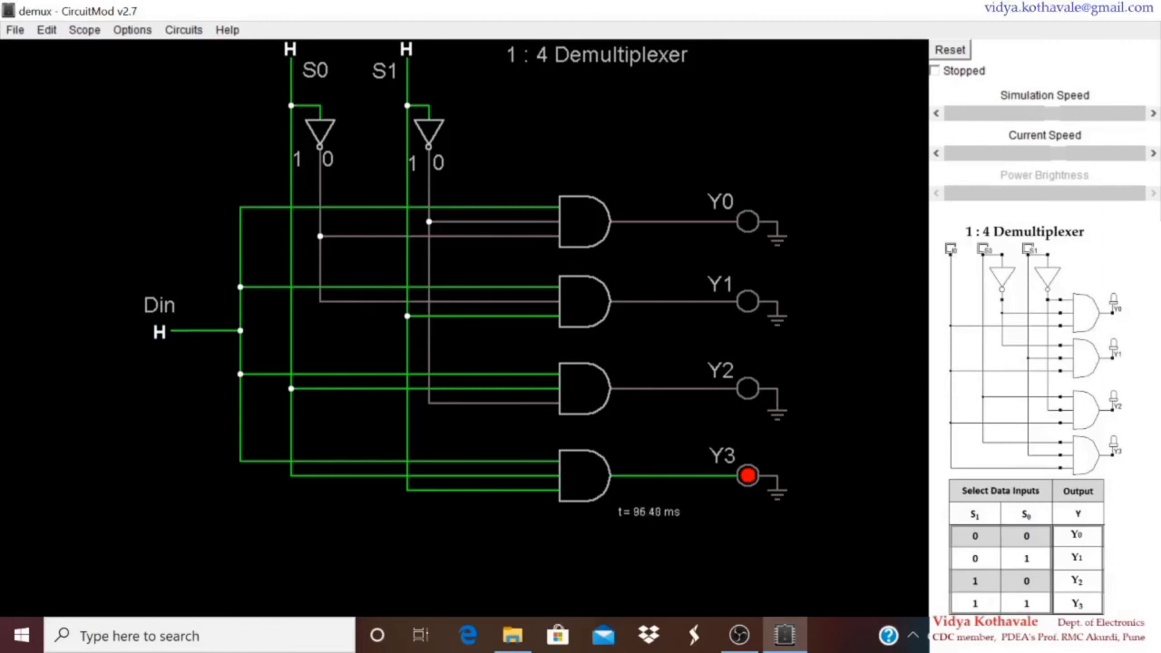
Step: Set demultiplexer select inputs S0 and S1 low, and test Din by switching it low and back high
left_click(289, 49)
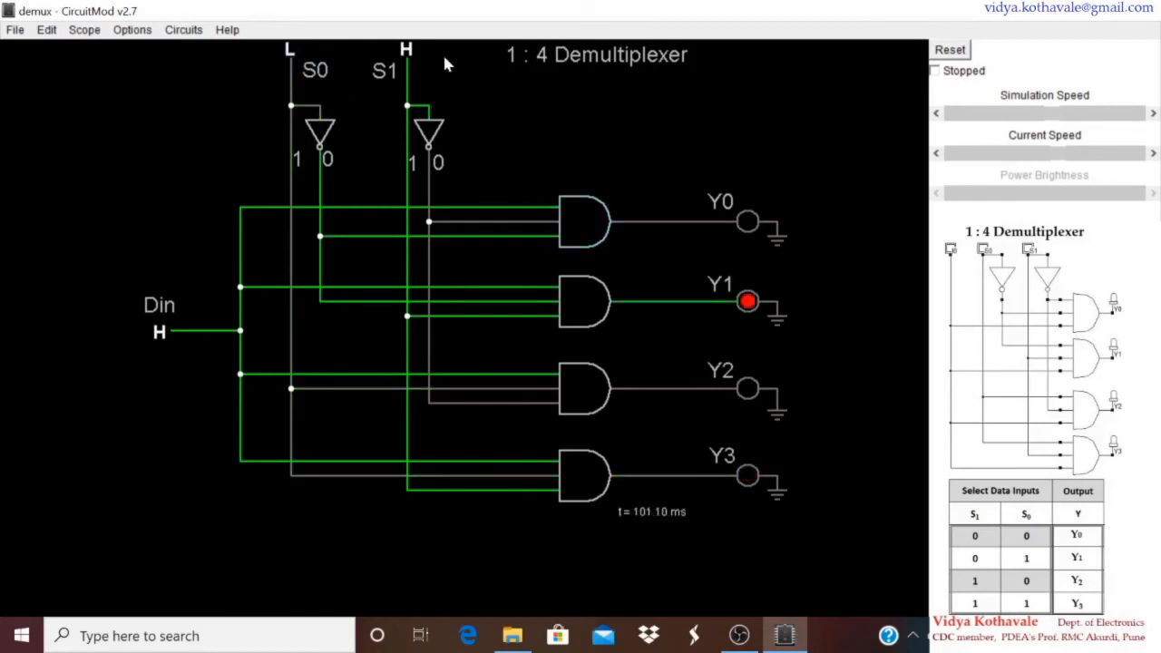
left_click(406, 49)
left_click(160, 333)
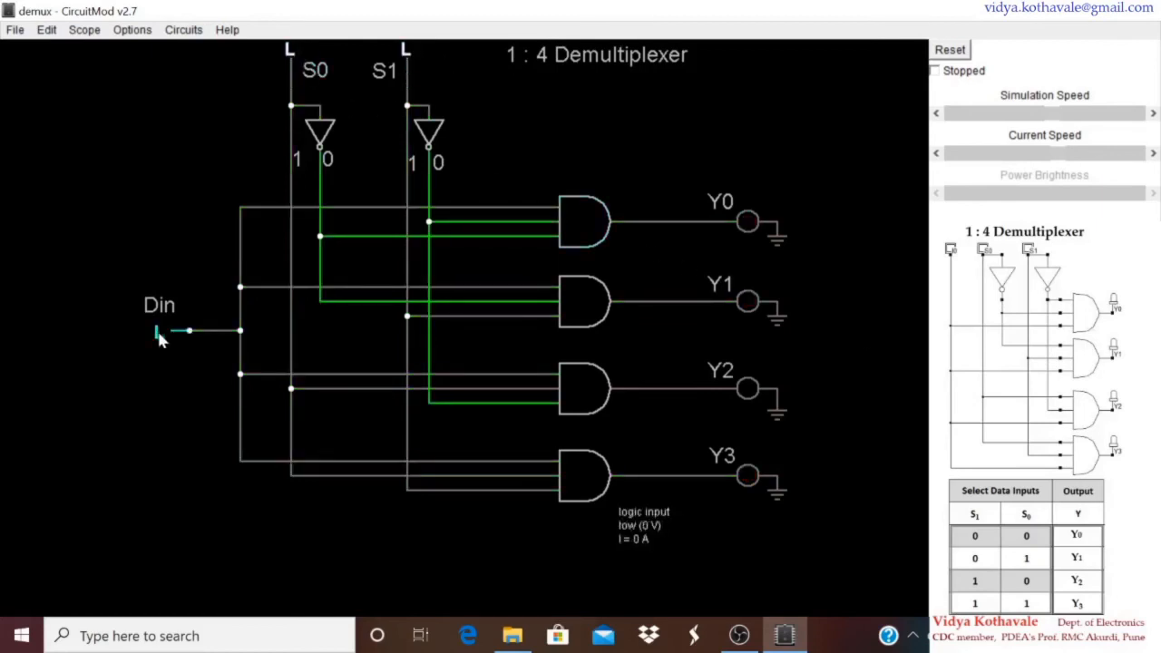
left_click(160, 333)
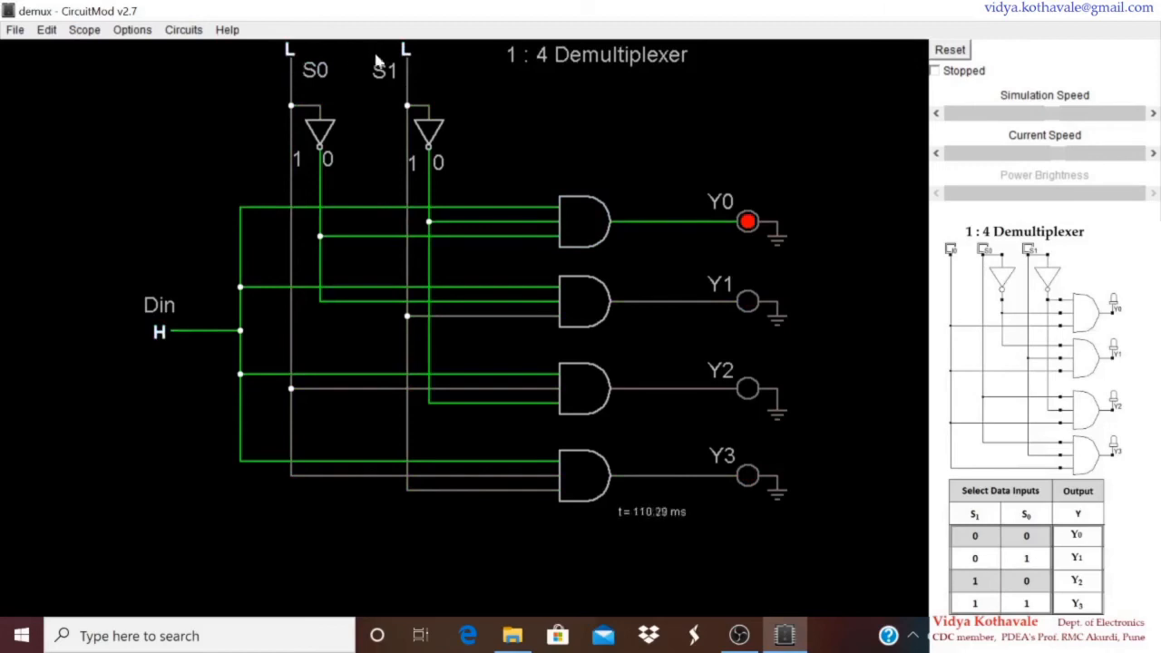
Step: With Din high, test the remaining select combinations by setting S1 high, S0 high, S1 low and S1 high again
left_click(406, 49)
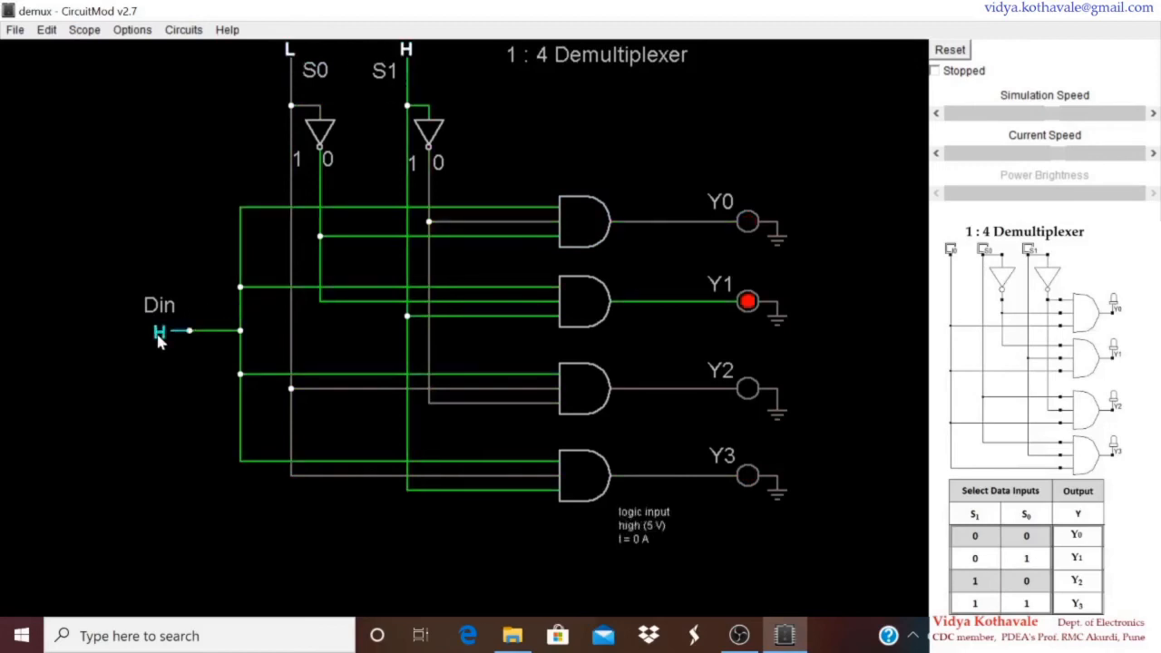
left_click(289, 48)
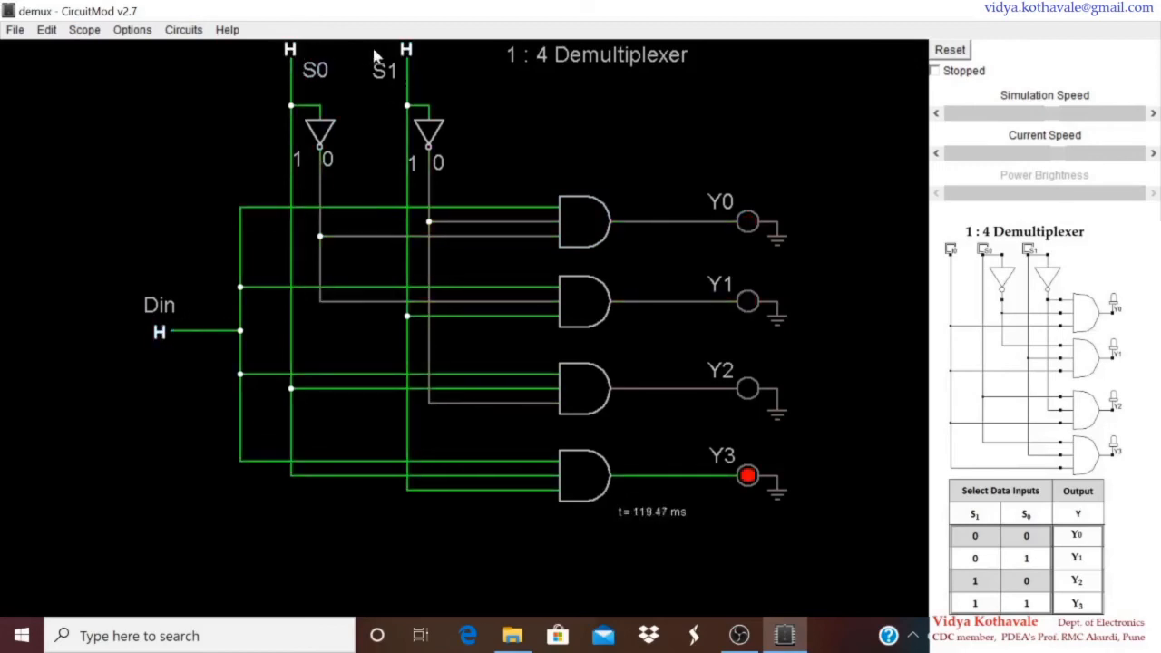
left_click(405, 49)
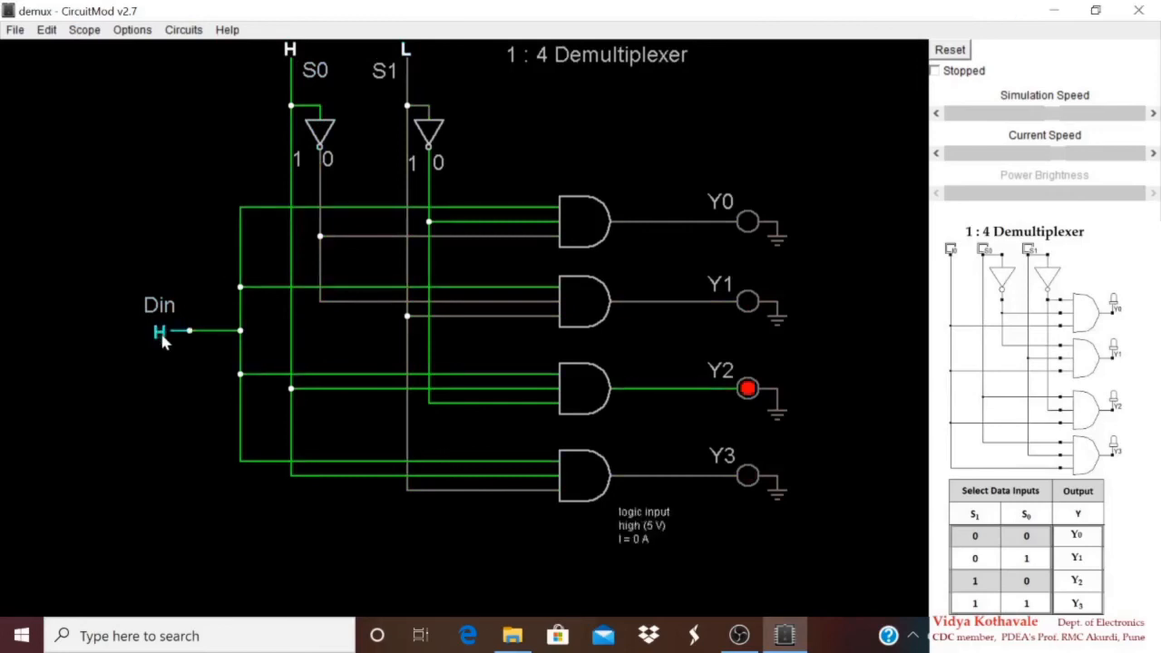
left_click(410, 53)
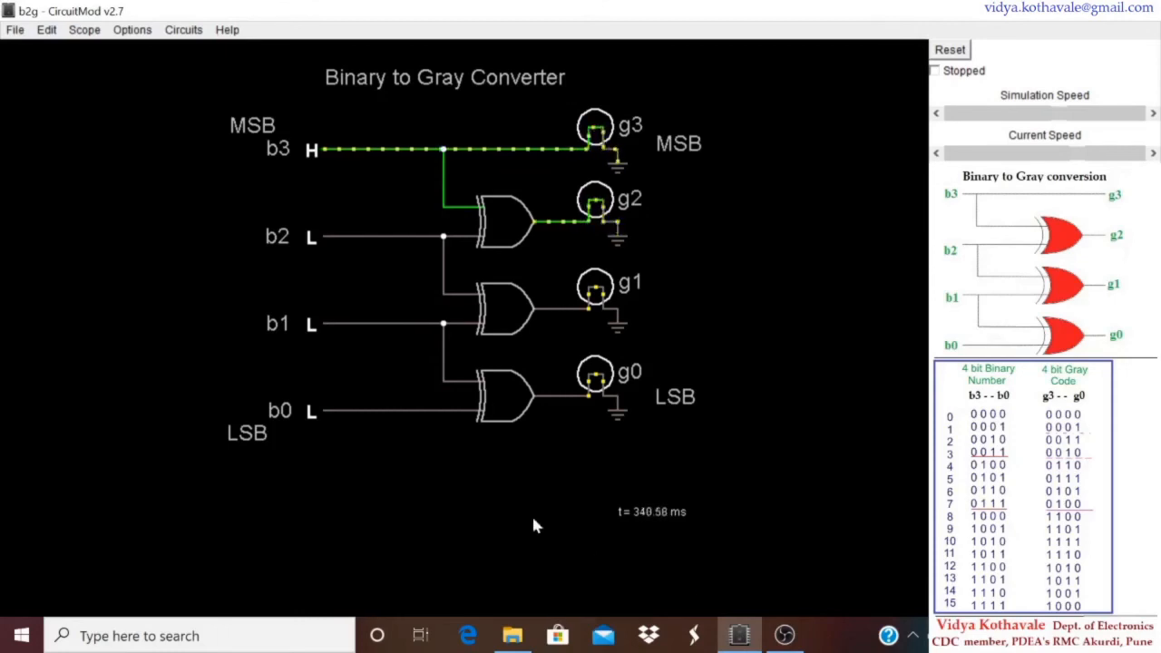
Step: Set inputs b0, b1 and b2 of the Binary to Gray Converter high and b3 low
left_click(312, 411)
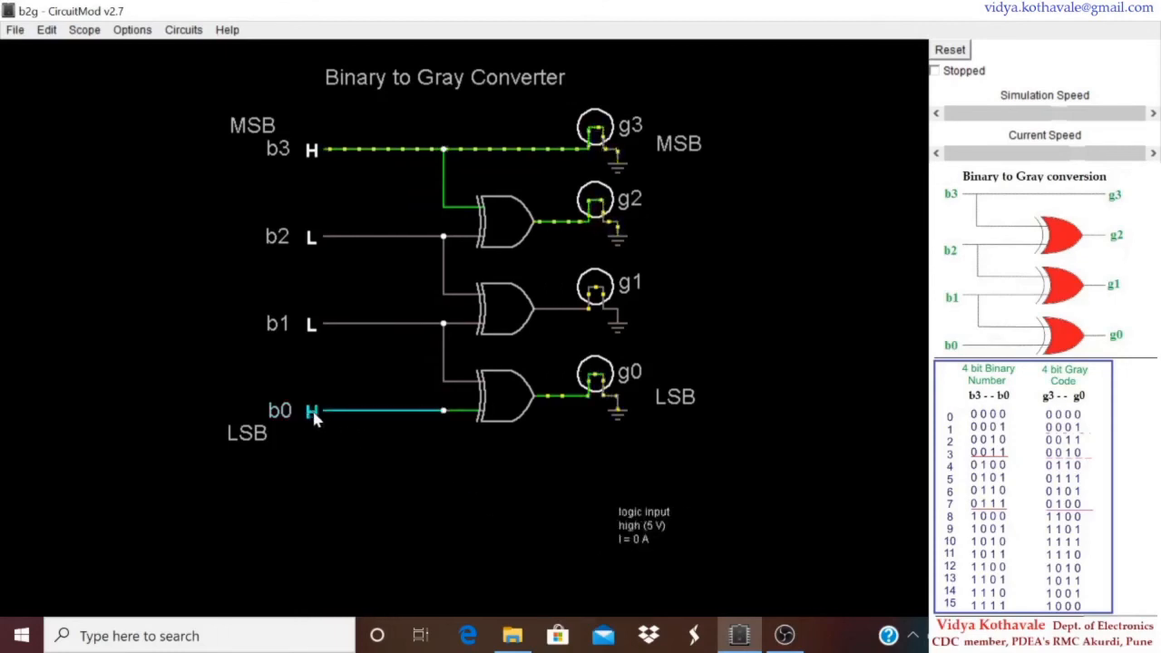
left_click(312, 328)
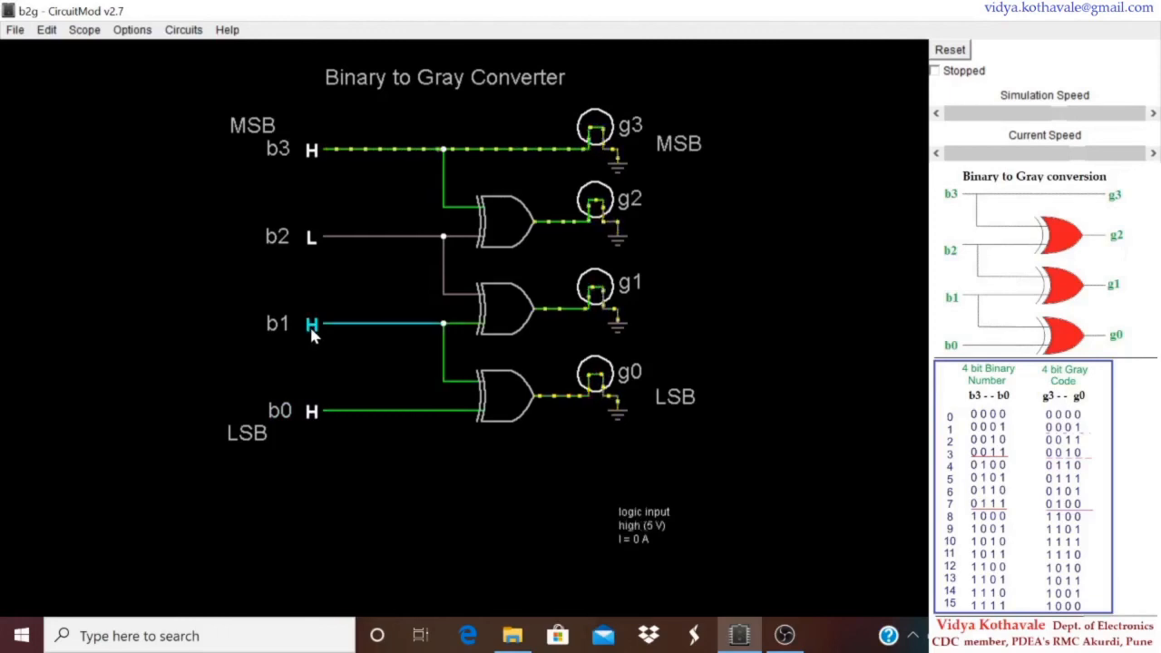
left_click(311, 241)
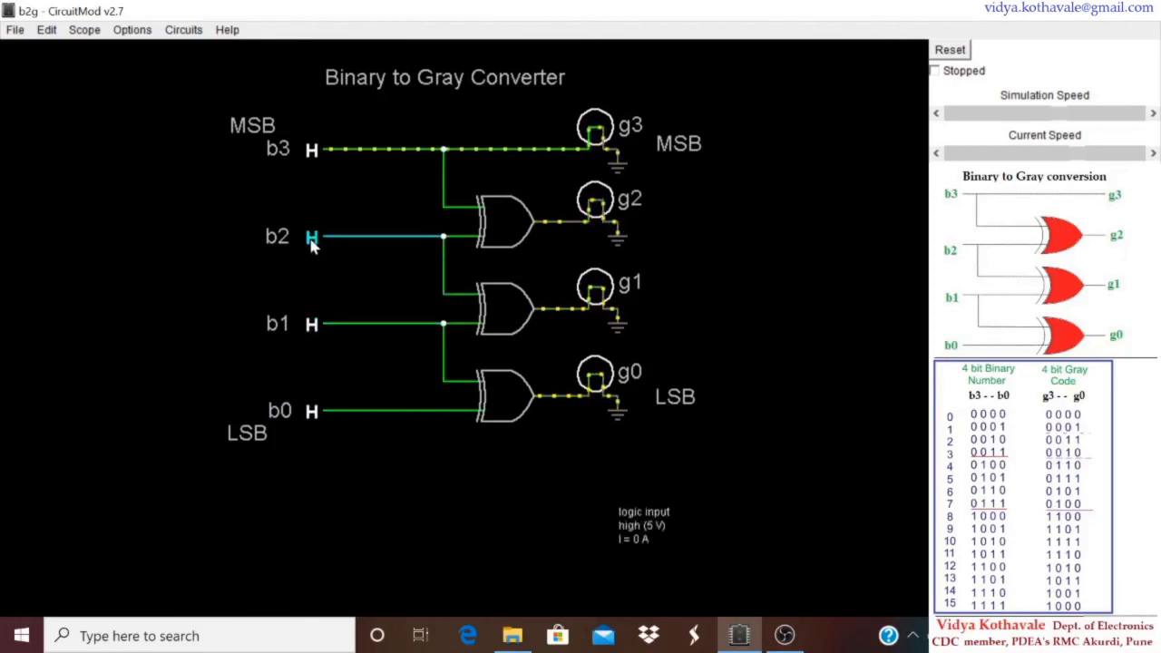
left_click(312, 151)
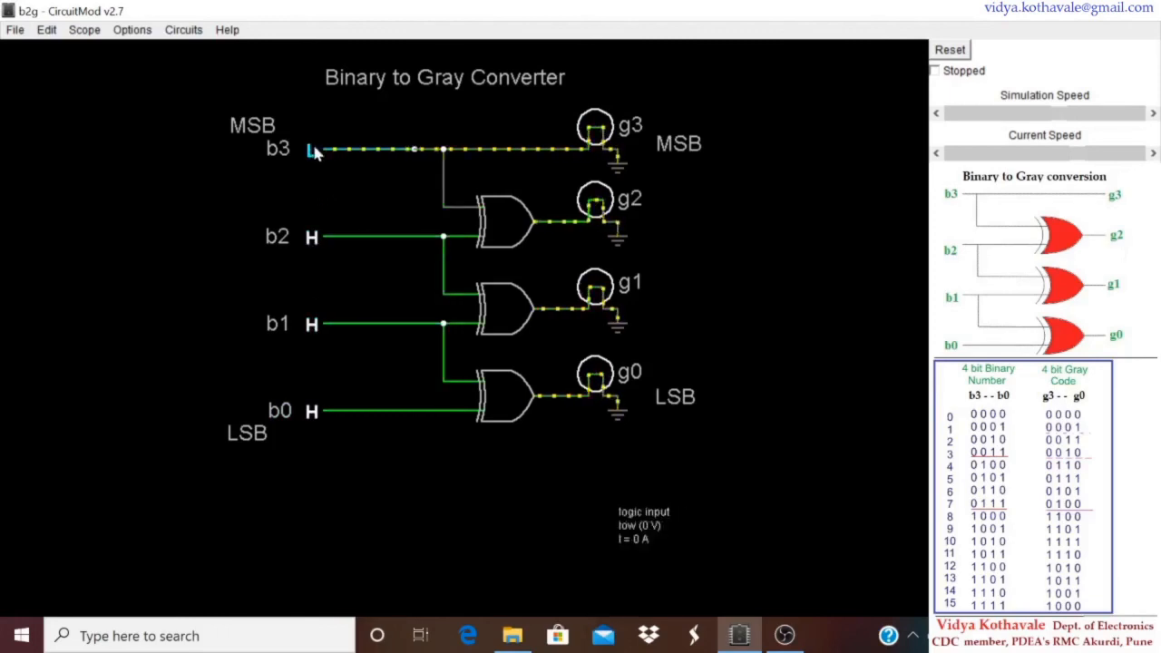
Step: Set input b3 of the Binary to Gray Converter high and inputs b2, b1 and b0 low
left_click(312, 150)
left_click(310, 239)
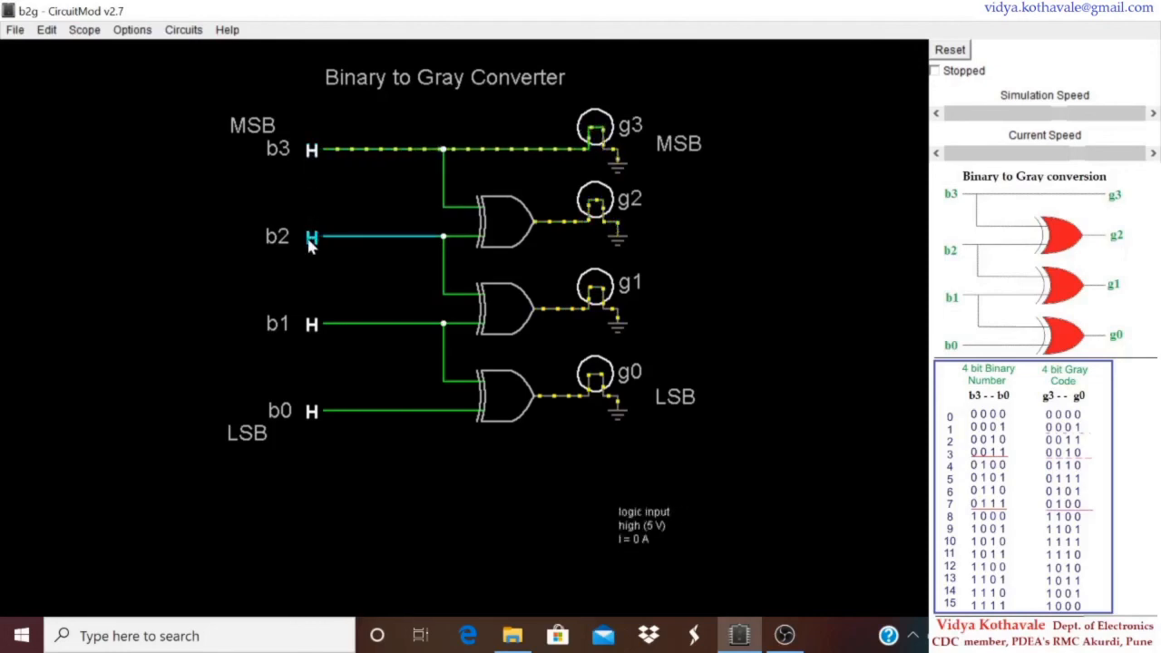
left_click(312, 324)
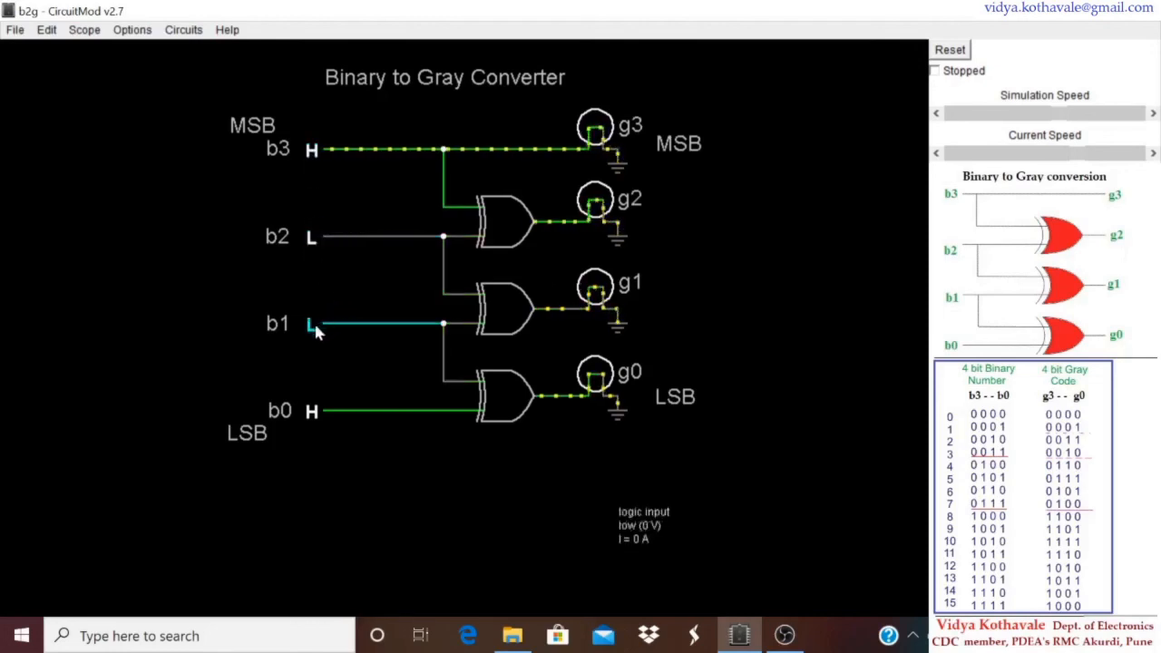
left_click(312, 411)
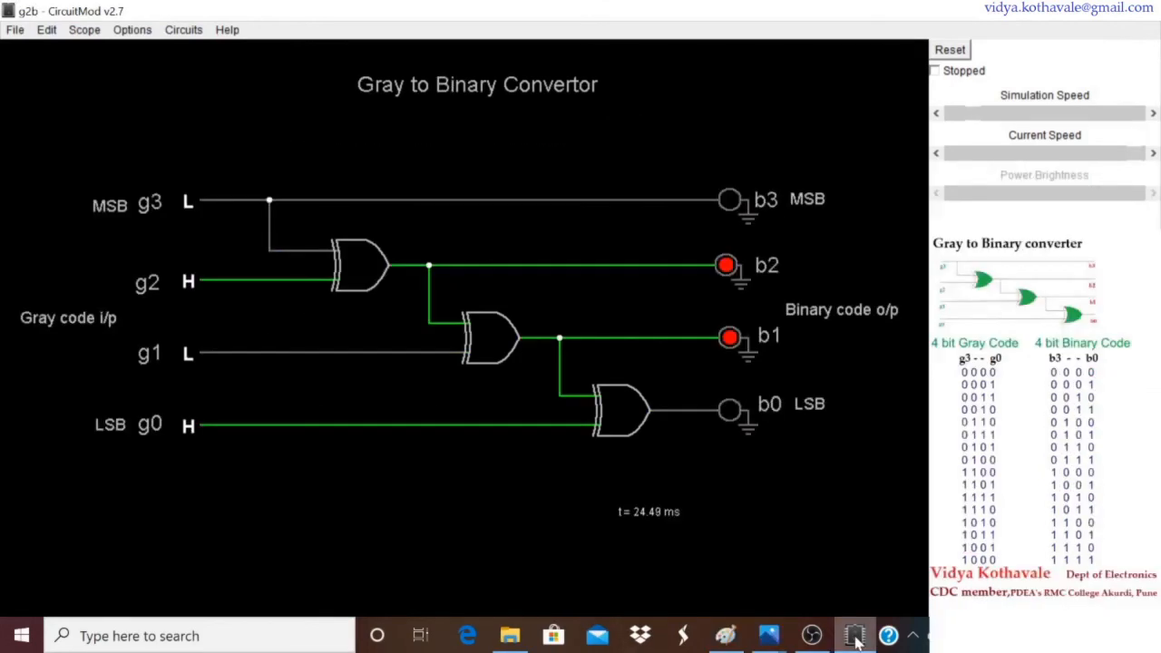